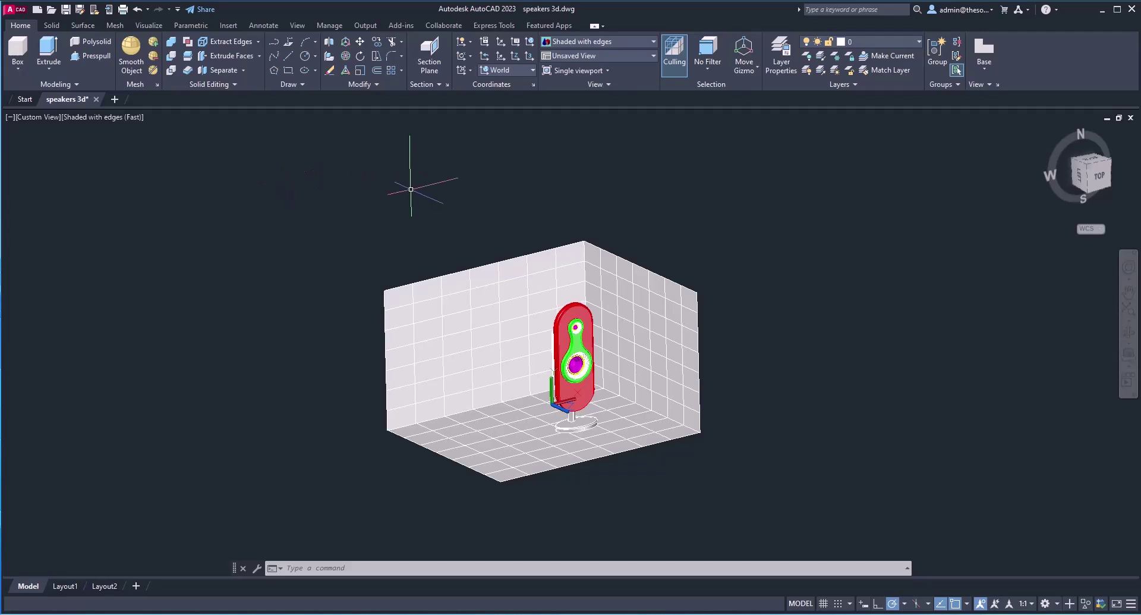
Check that the 3D Modeling workspace is active and bring up the visualization tools.
left_click(1047, 603)
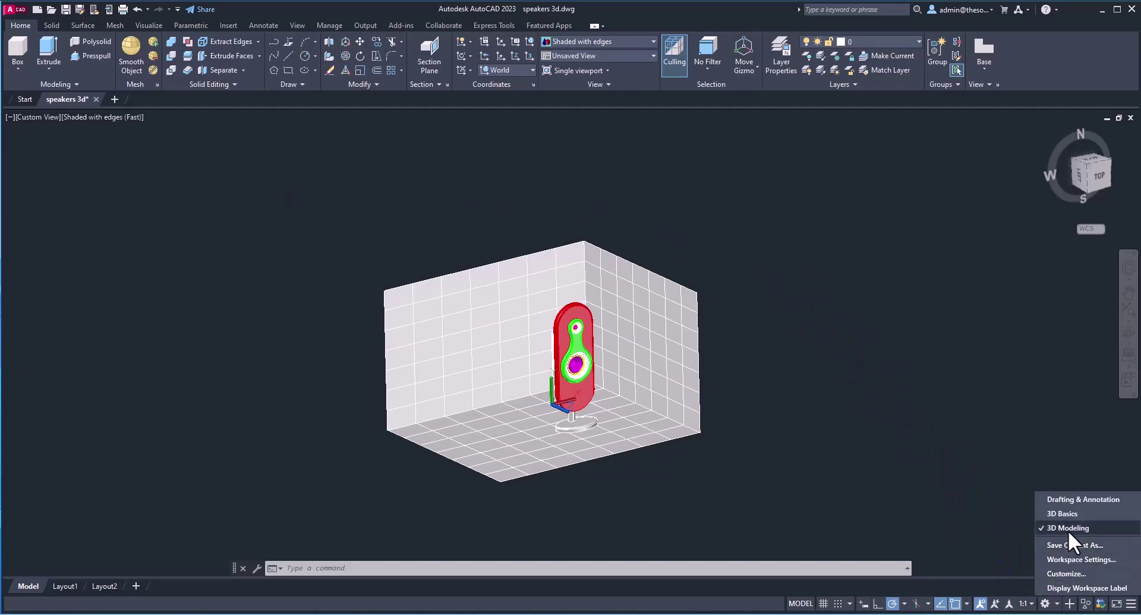
left_click(865, 354)
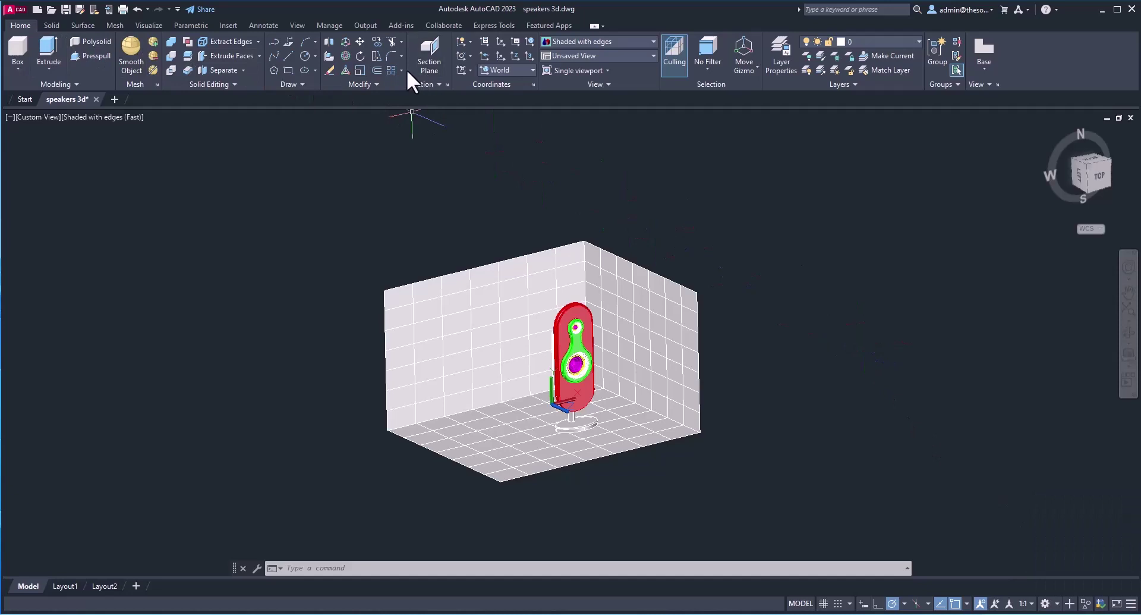
left_click(148, 25)
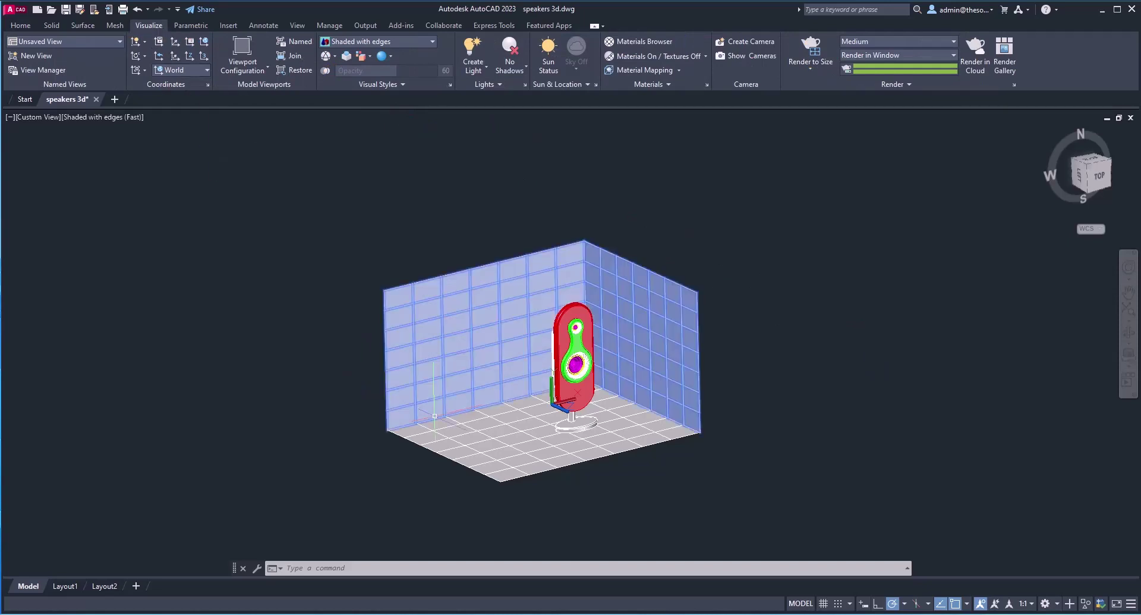
Free-orbit the model to view the speaker and the room corner from a more angled front side.
scroll(582, 409, "up", 3)
middle_click_drag(650, 423, 633, 443)
left_click(1128, 344)
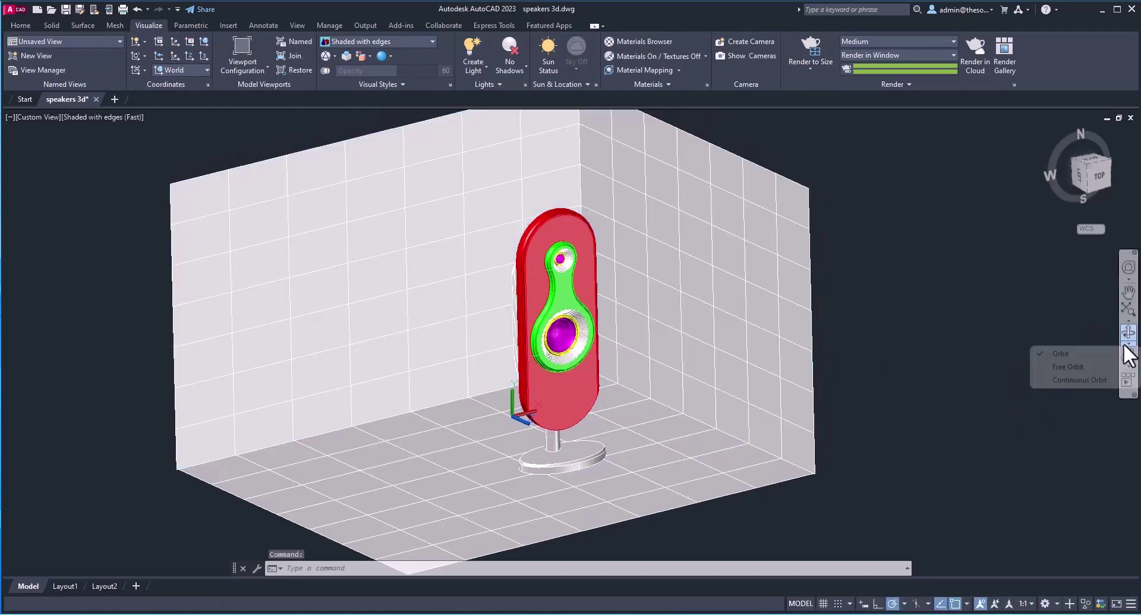
left_click(1076, 367)
left_click_drag(617, 426, 614, 331)
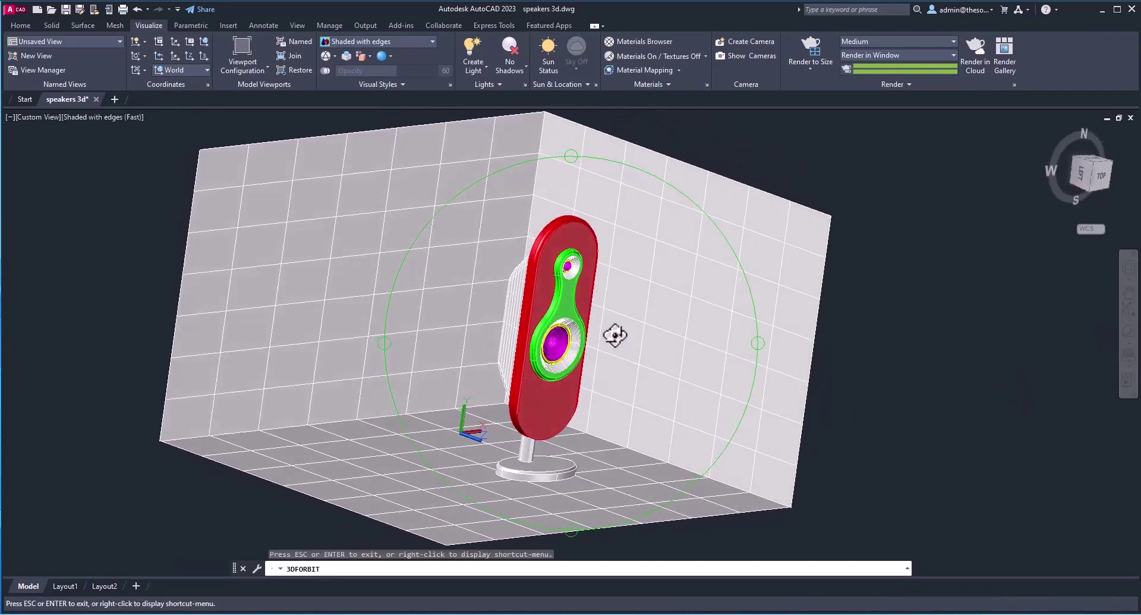
left_click_drag(444, 257, 423, 273)
key("Escape")
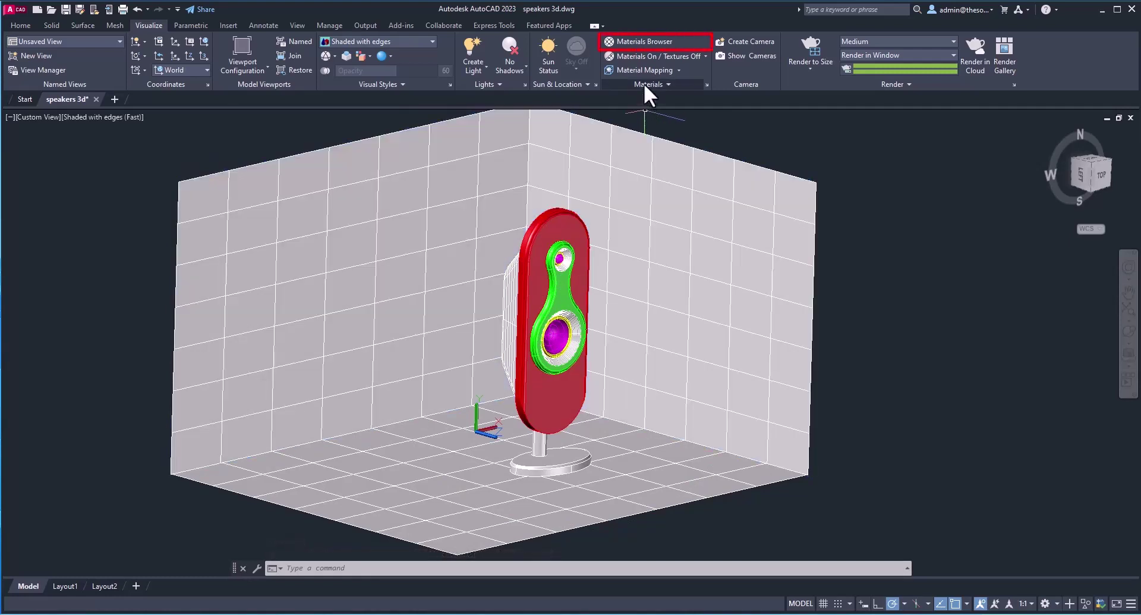
Open the Materials Browser and display the material categories of the Autodesk Library.
left_click(653, 42)
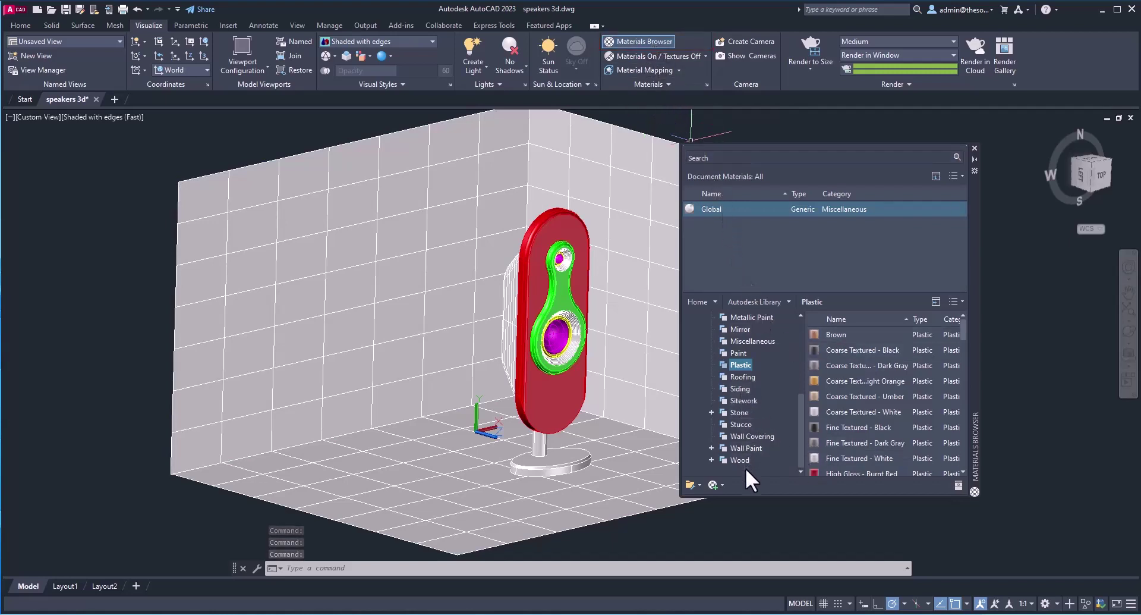
scroll(736, 452, "up", 5)
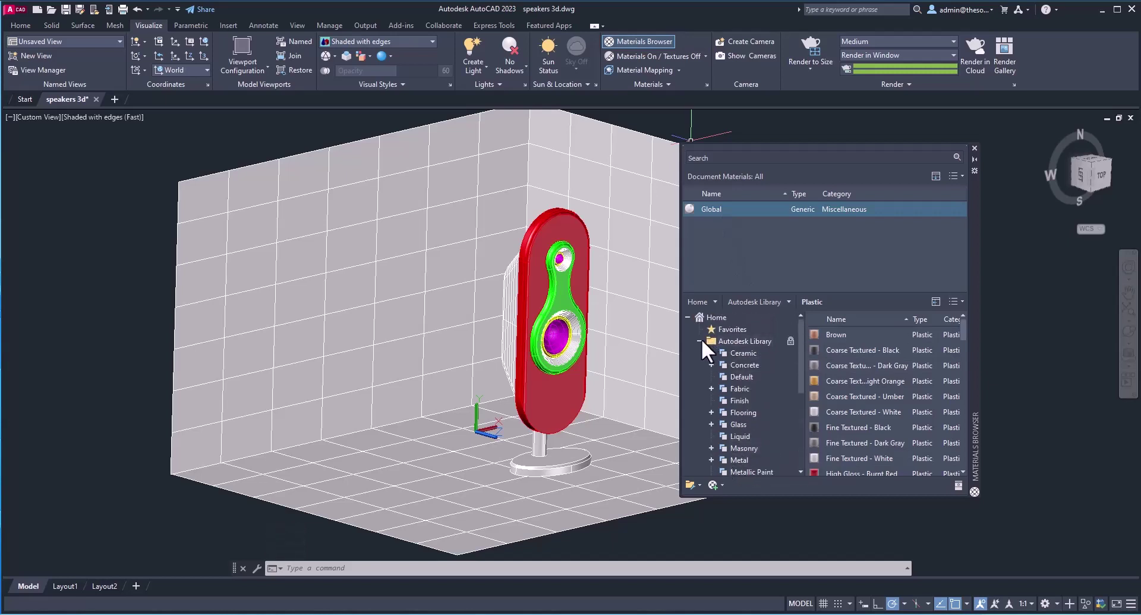
left_click(699, 341)
left_click(687, 317)
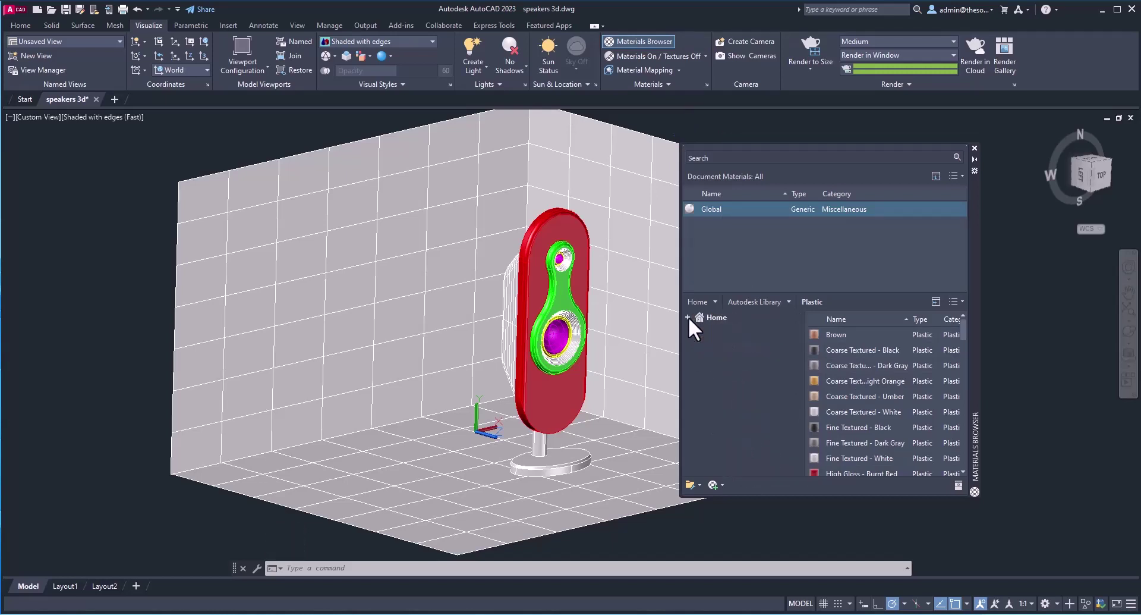
left_click(688, 318)
left_click(699, 341)
scroll(753, 378, "down", 5)
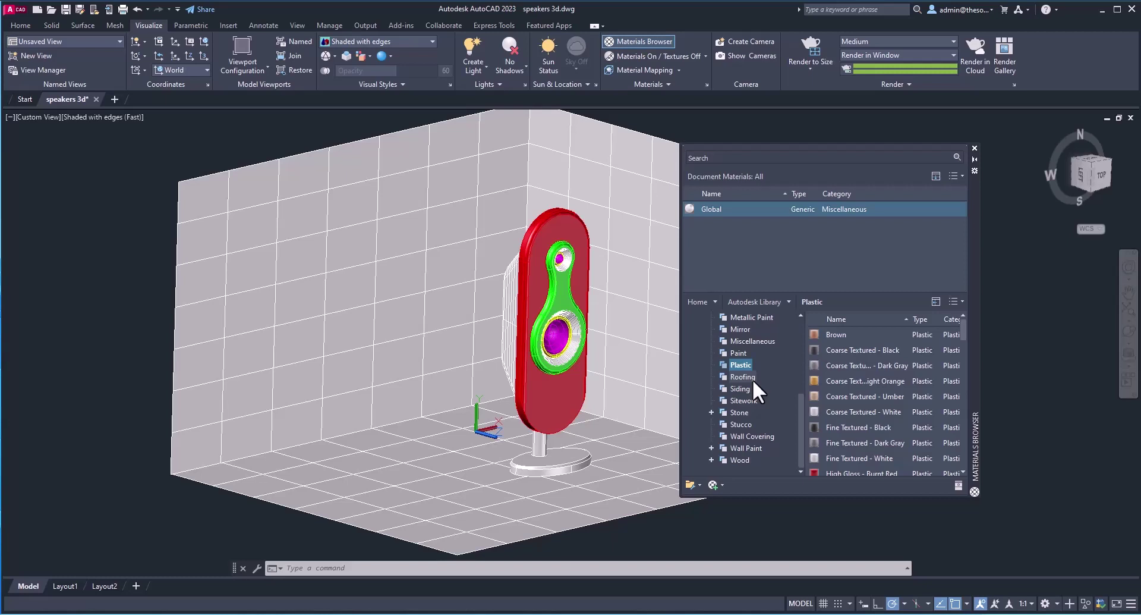
Add the plastic Textured - Gray Matte to the document materials and apply it to the room's walls.
scroll(738, 366, "up", 5)
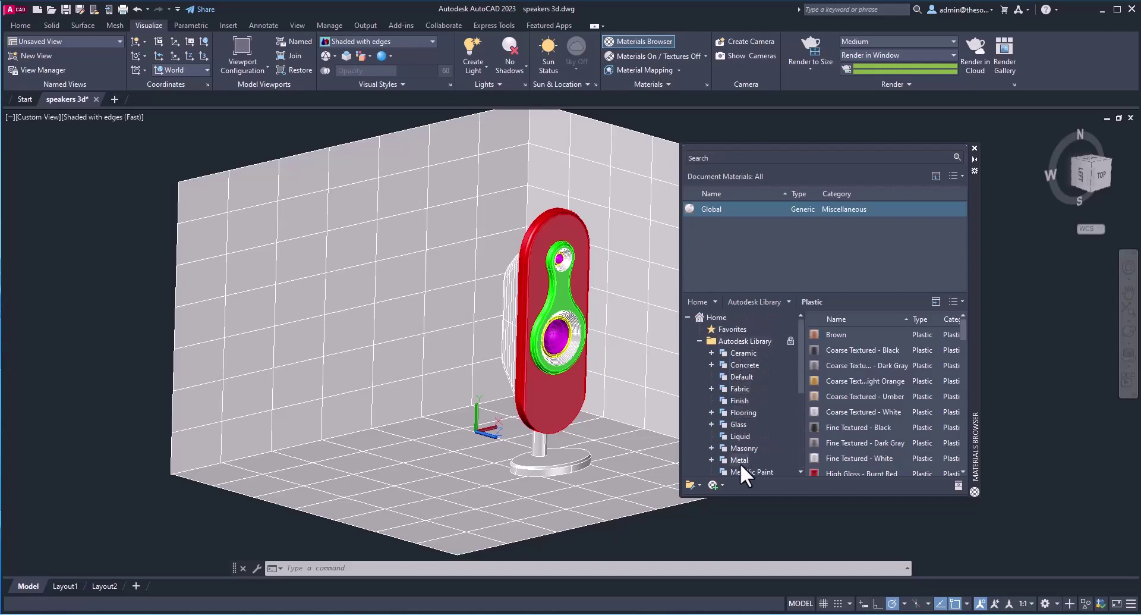
scroll(744, 392, "down", 5)
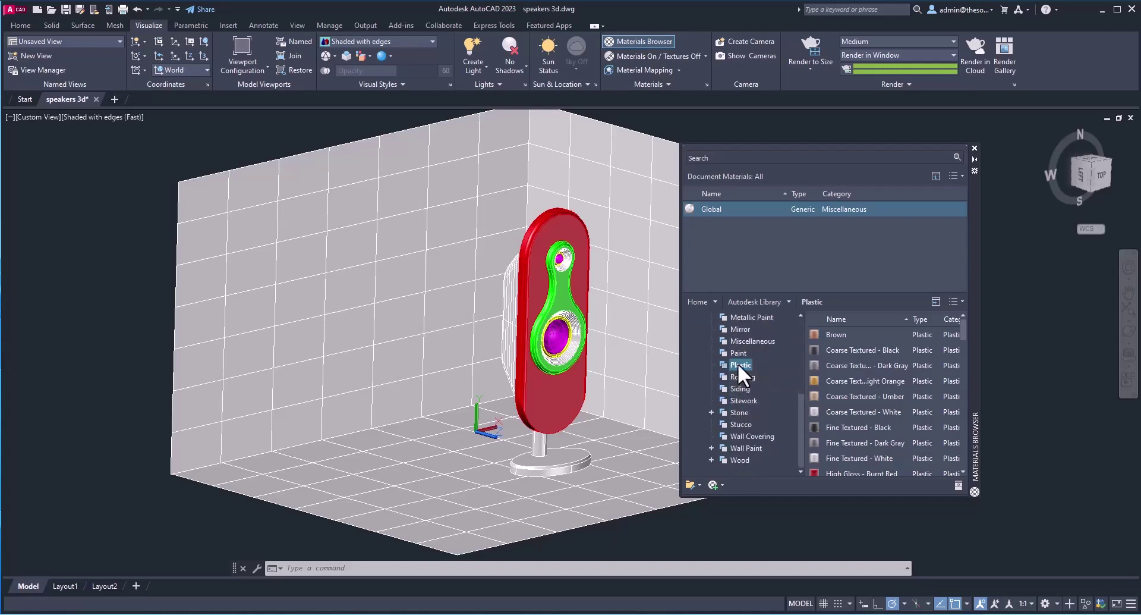
scroll(862, 354, "down", 5)
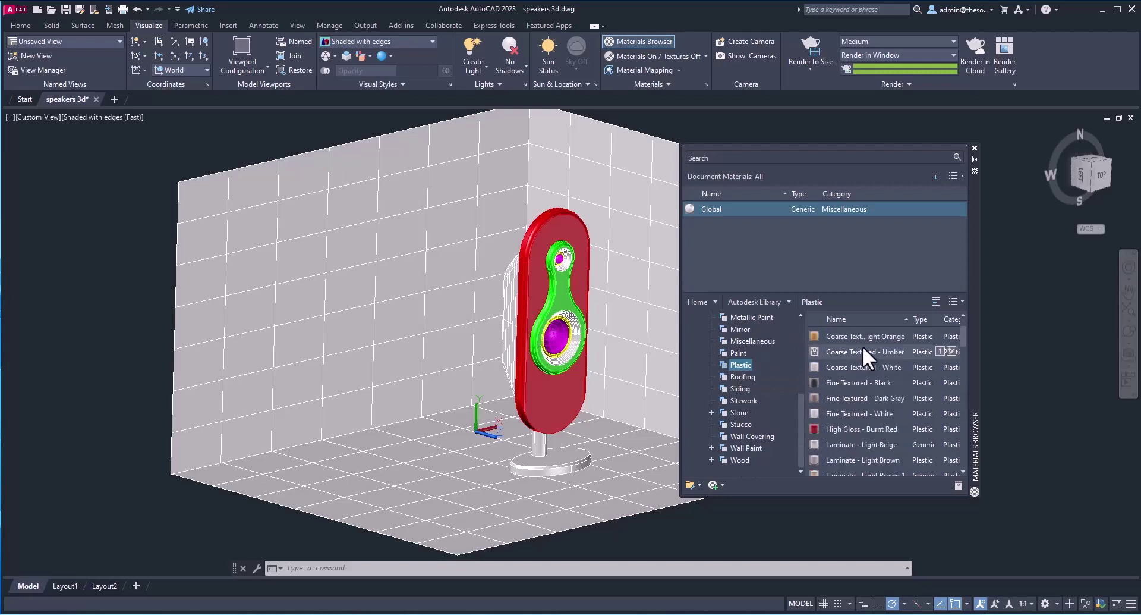
scroll(861, 344, "down", 5)
scroll(851, 418, "up", 10)
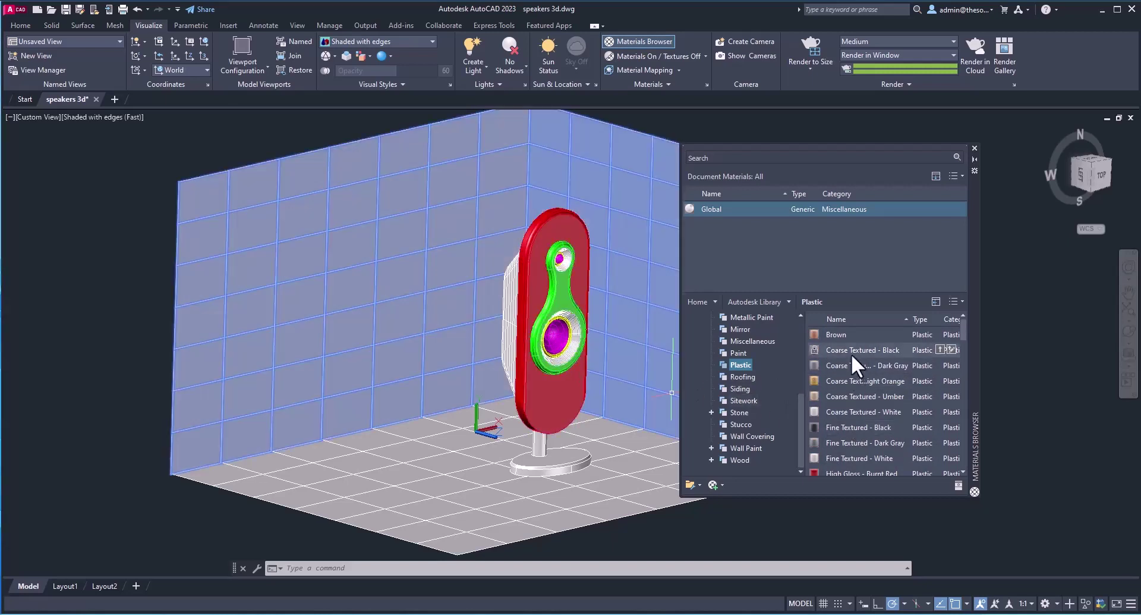
scroll(856, 397, "down", 5)
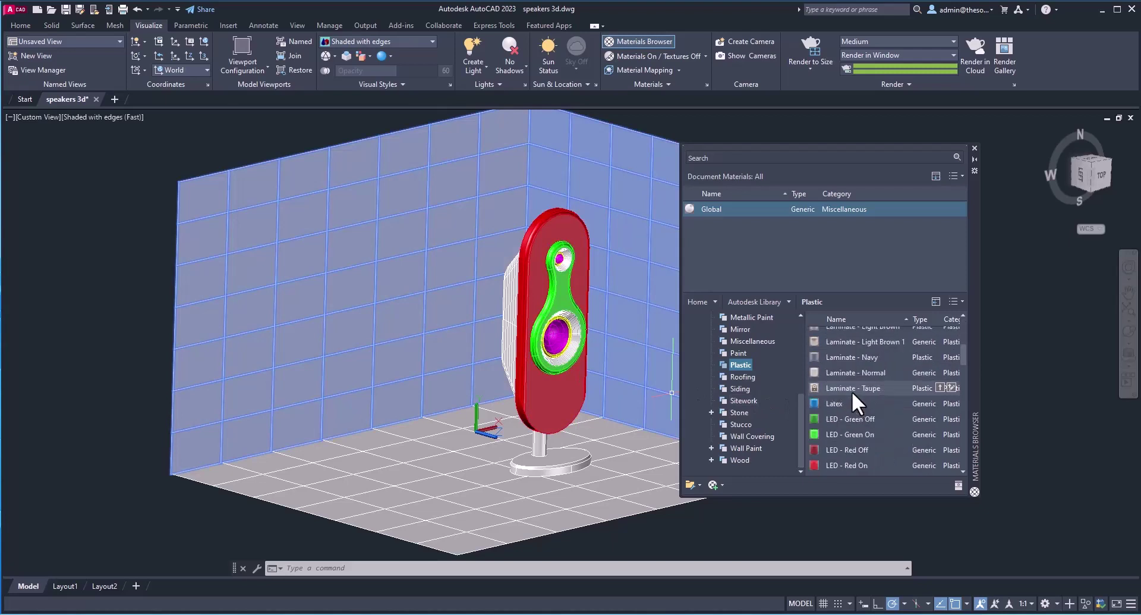
scroll(877, 443, "down", 2)
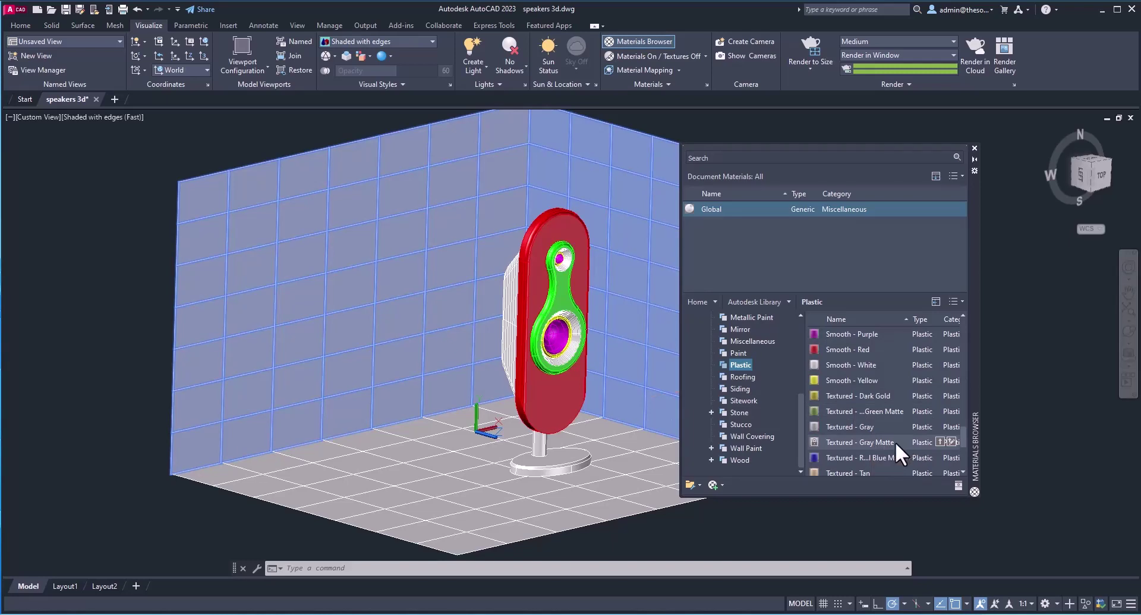
left_click(940, 442)
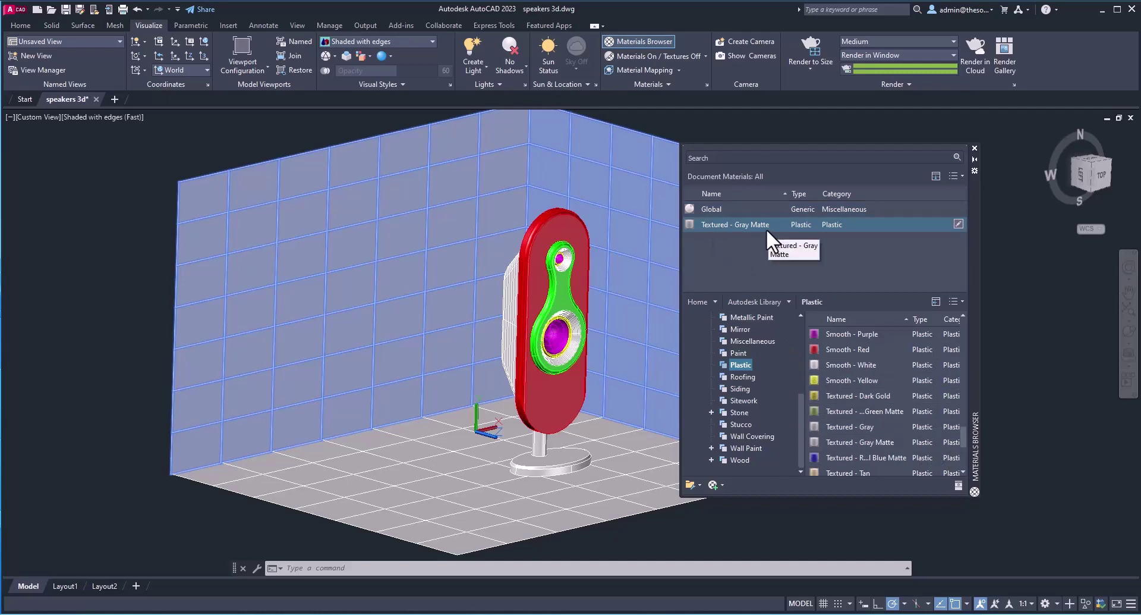
left_click_drag(766, 228, 333, 268)
Assign Textured - Gray Matte to the purple domes and lofted cone surfaces of both speaker drivers.
scroll(562, 262, "up", 6)
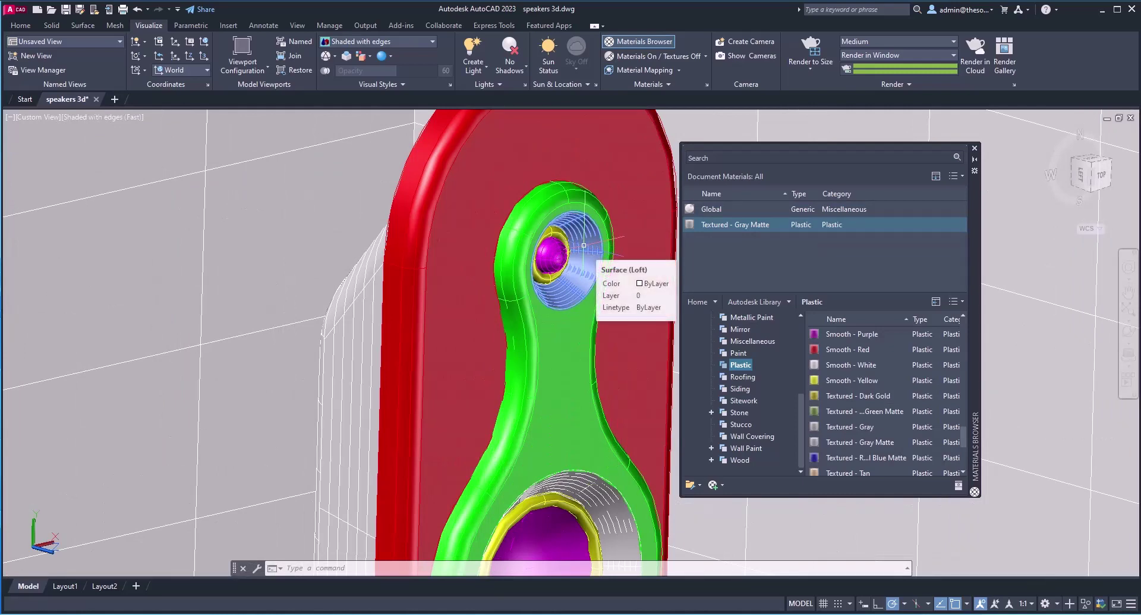
left_click(556, 241)
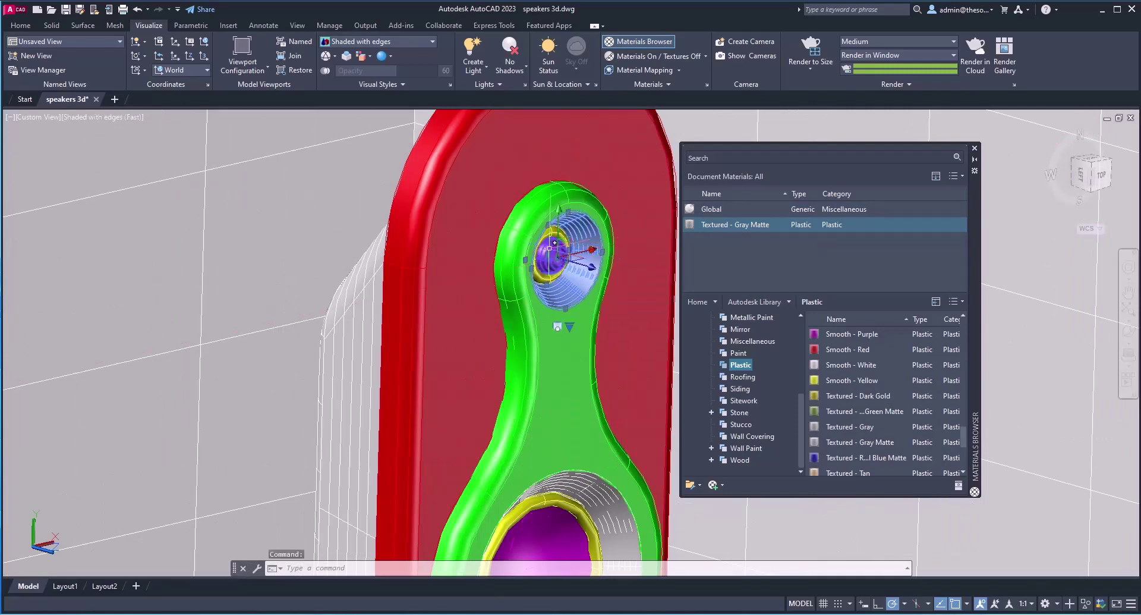
left_click(545, 549)
left_click(592, 489)
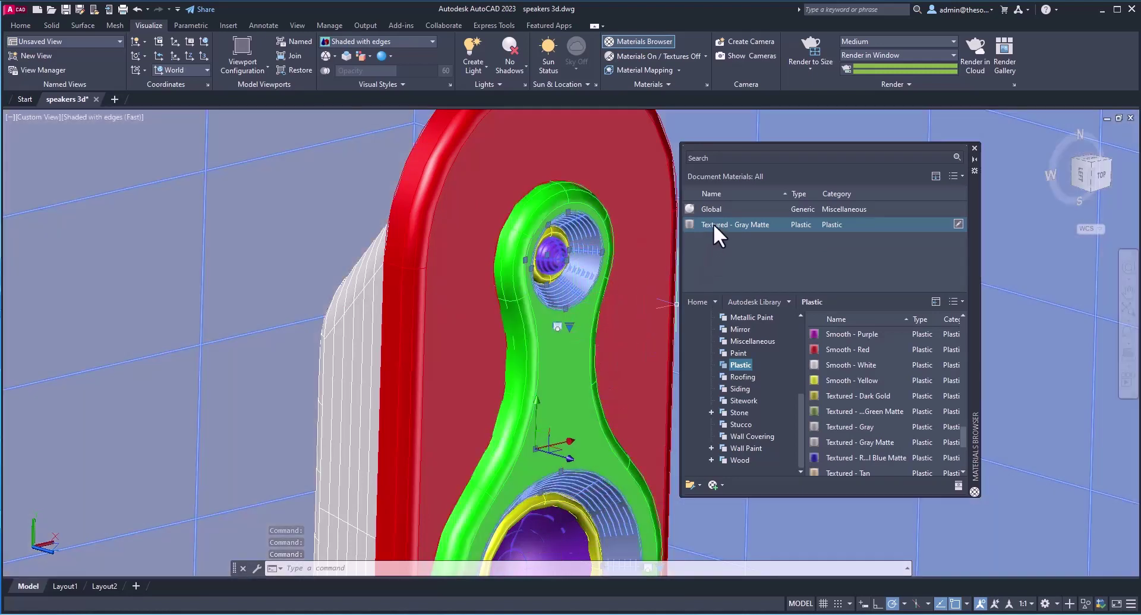
right_click(713, 223)
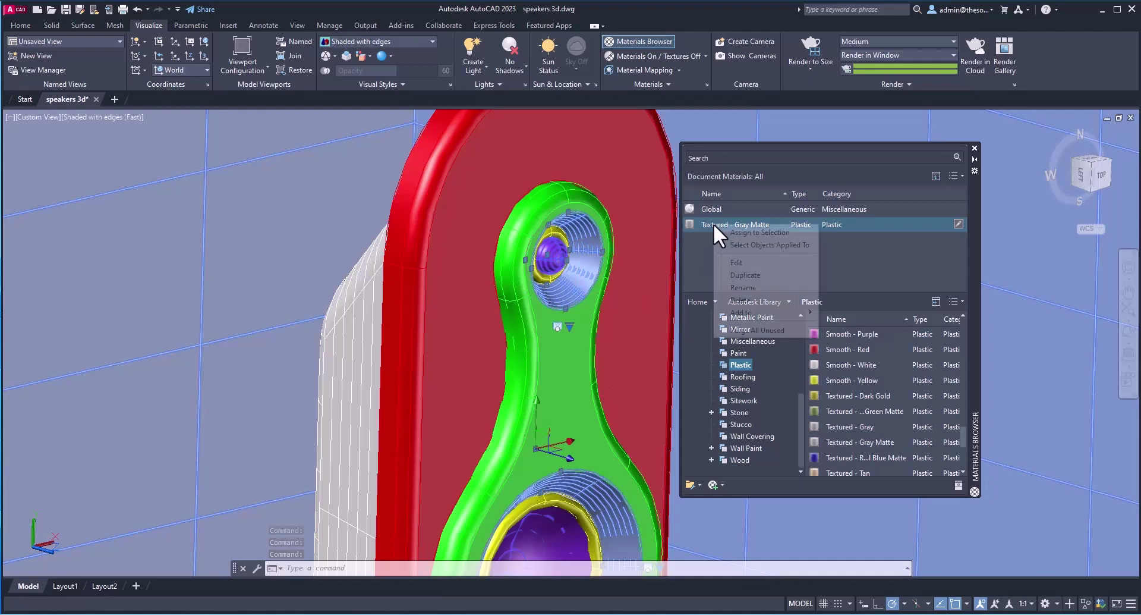
left_click(764, 232)
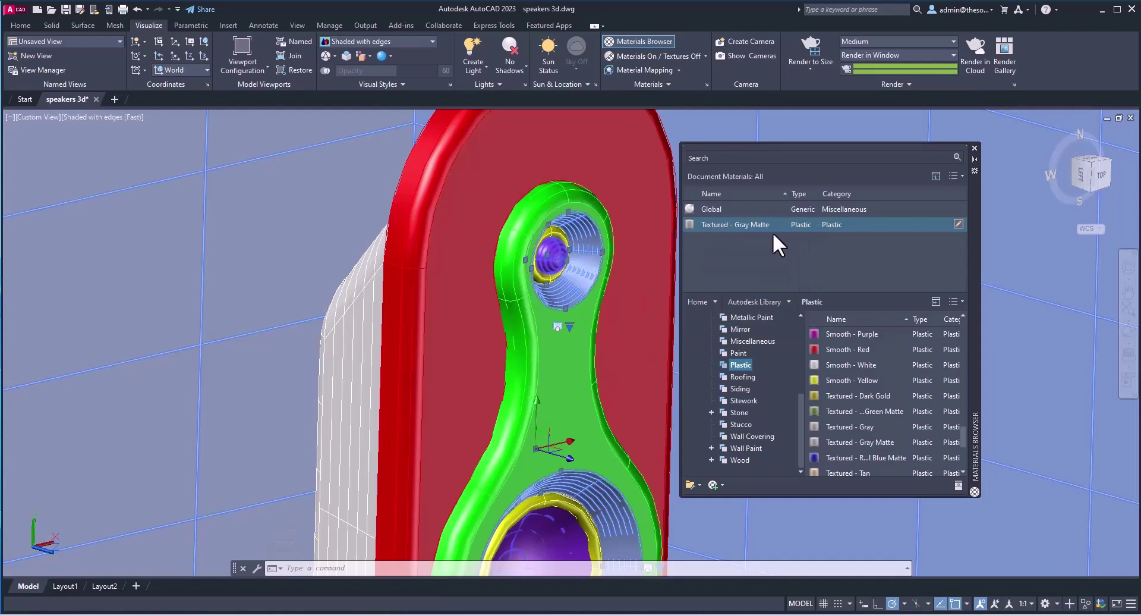
left_click(576, 329)
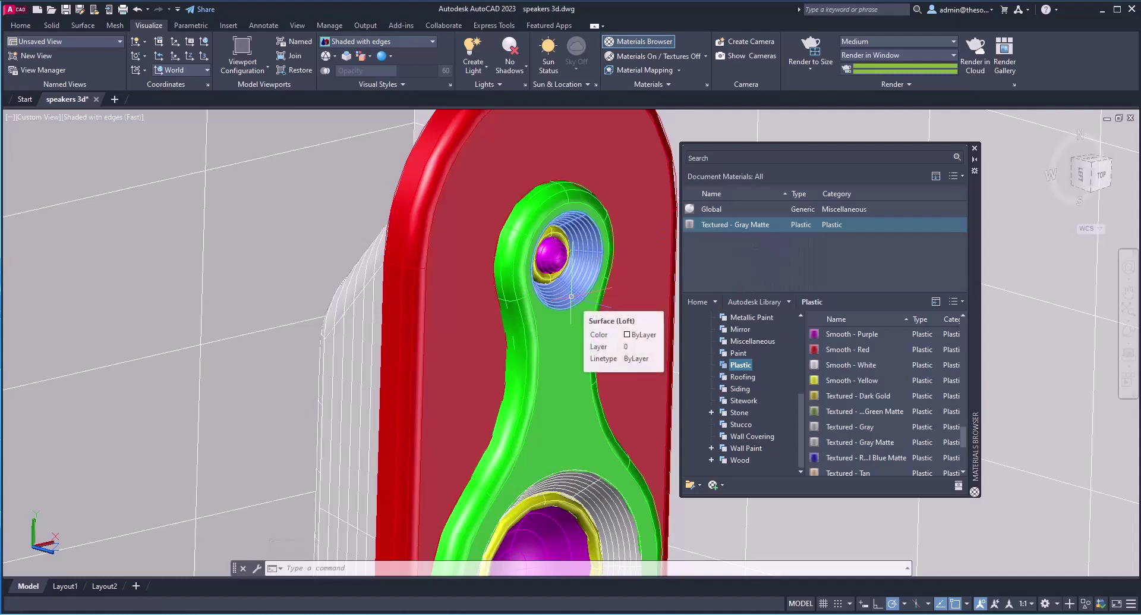
Set the visual style to Realistic and inspect the materials applied to the speaker.
scroll(572, 296, "down", 3)
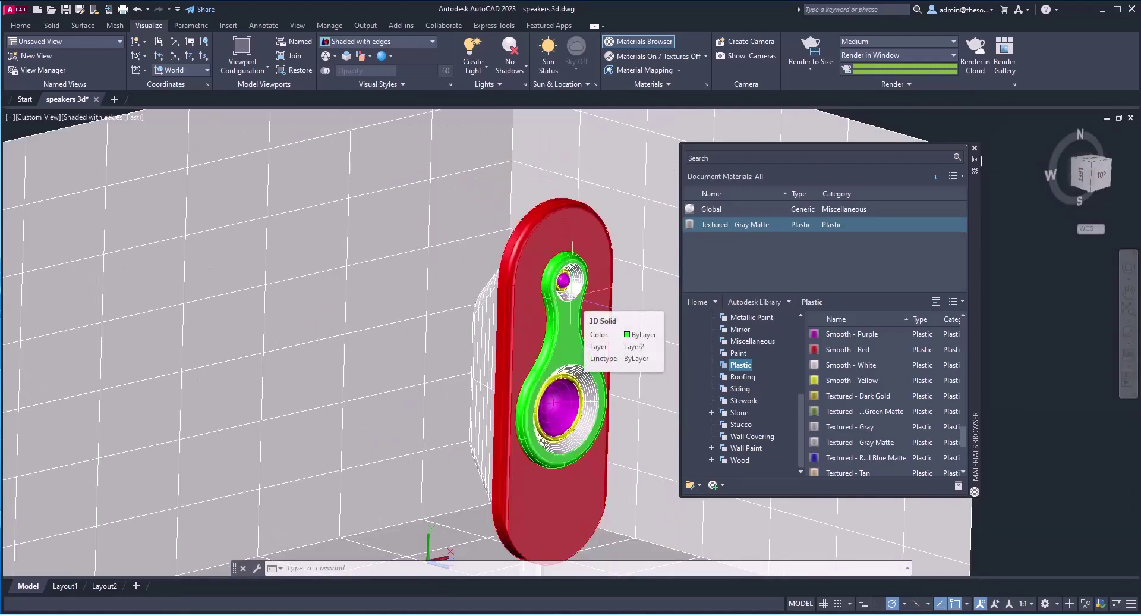
left_click(475, 185)
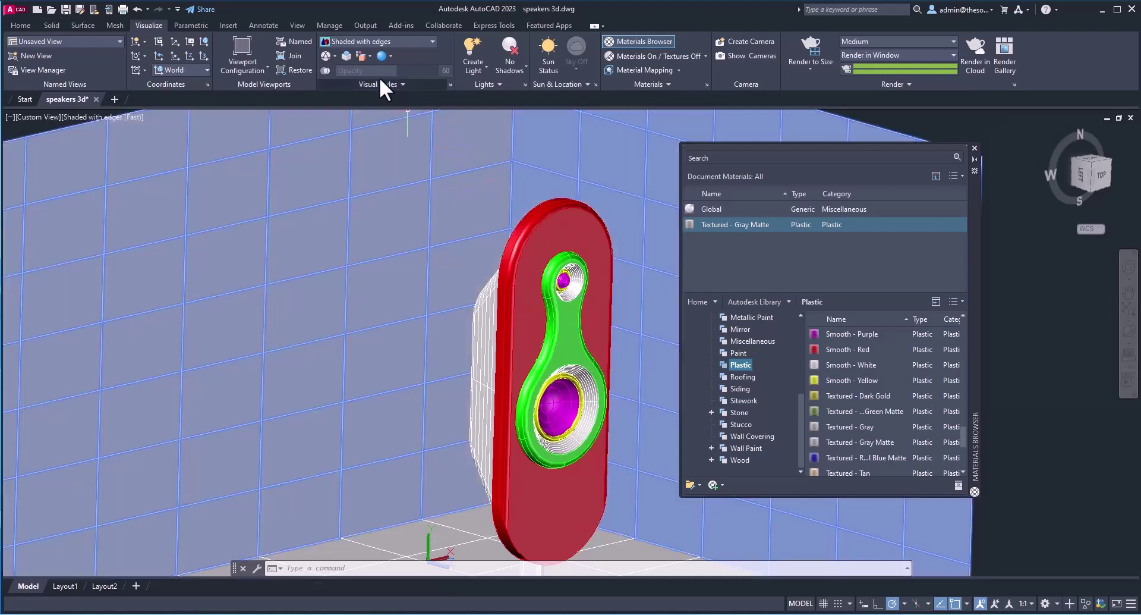
left_click(403, 41)
left_click(494, 70)
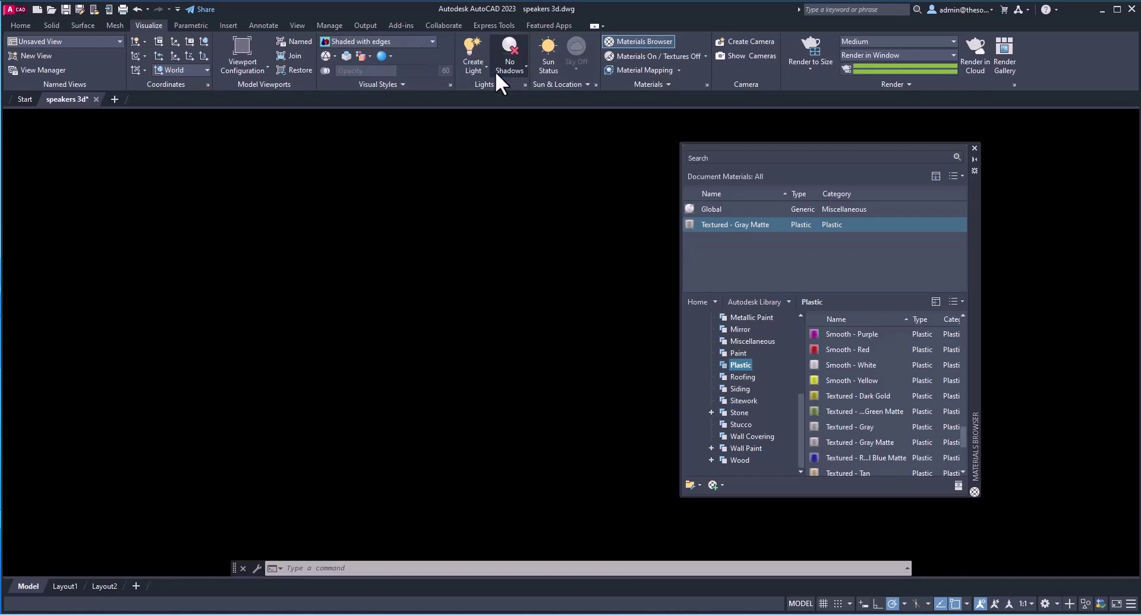
scroll(578, 303, "up", 5)
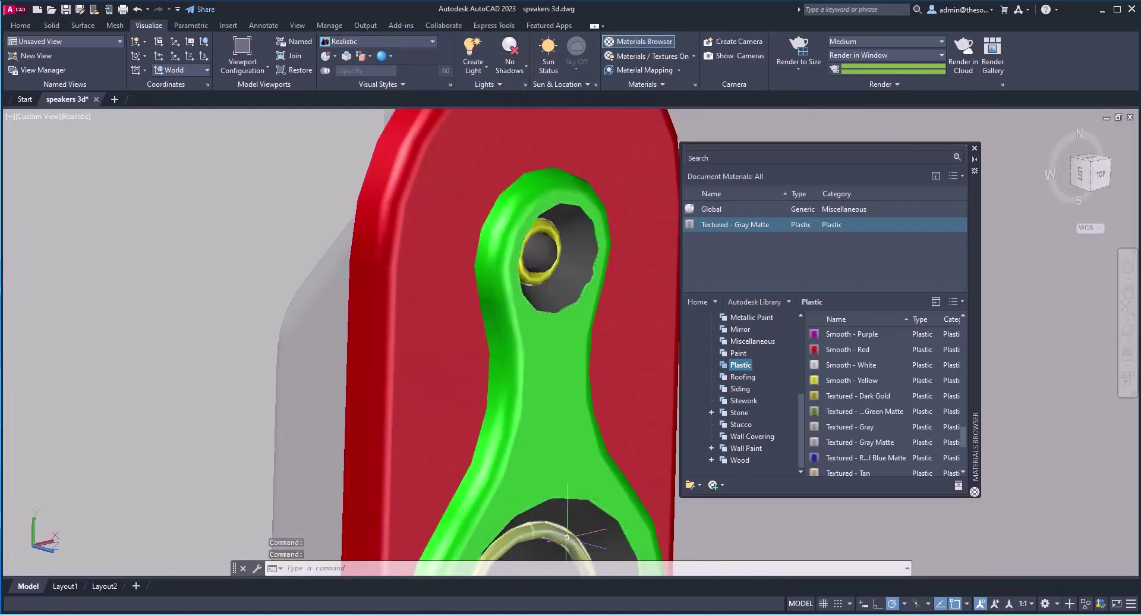
scroll(579, 256, "down", 5)
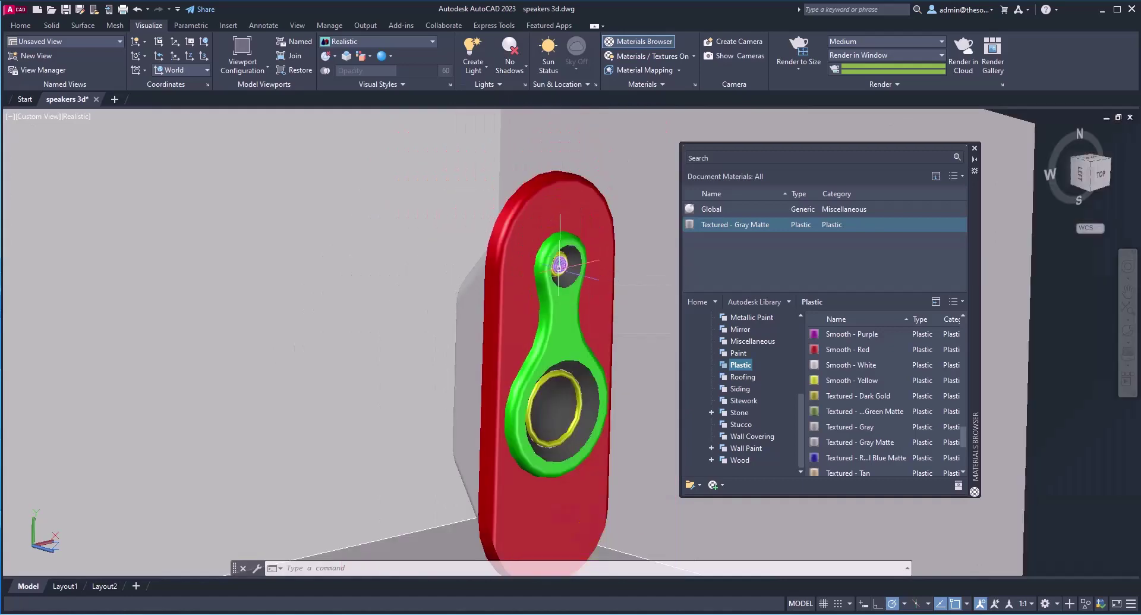
left_click(583, 276)
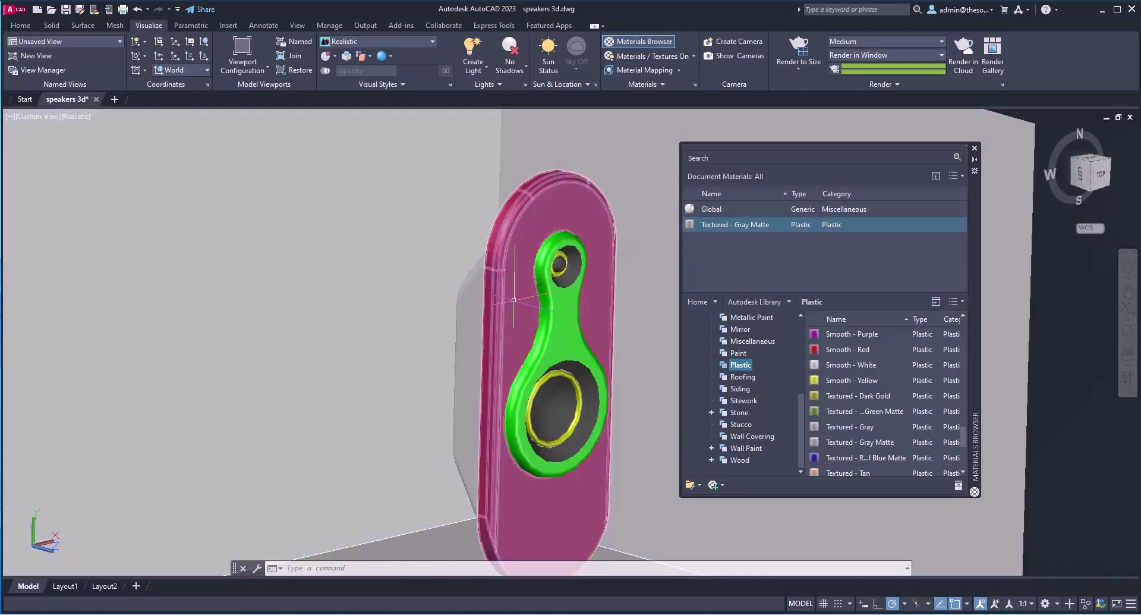
scroll(514, 299, "down", 3)
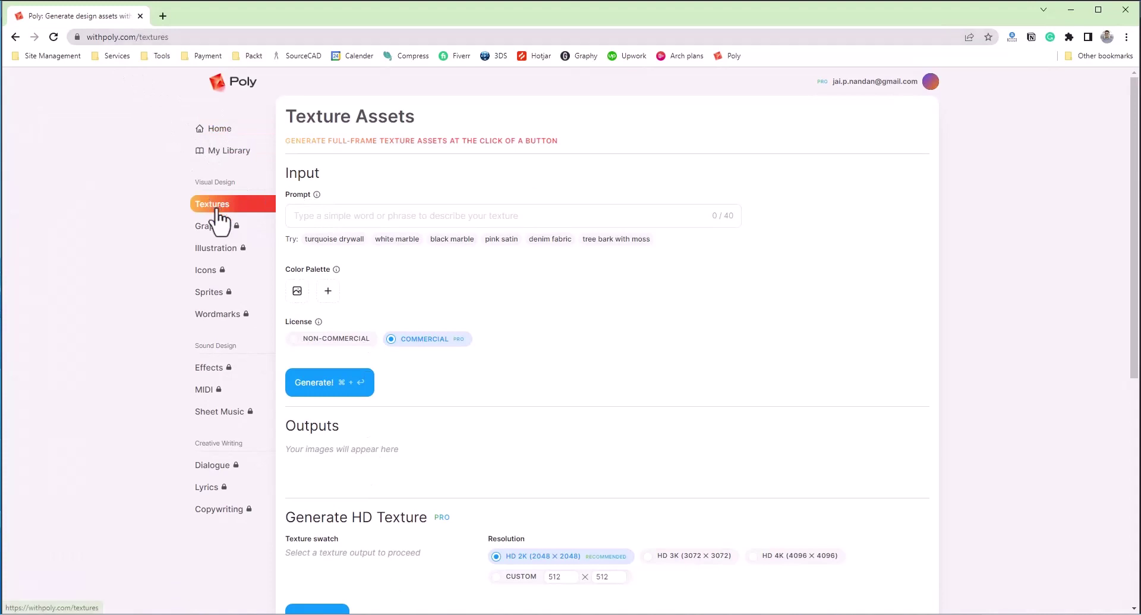
Switch to the Poly texture generator in the browser and generate textures from the prompt "mahogany wood".
left_click(294, 220)
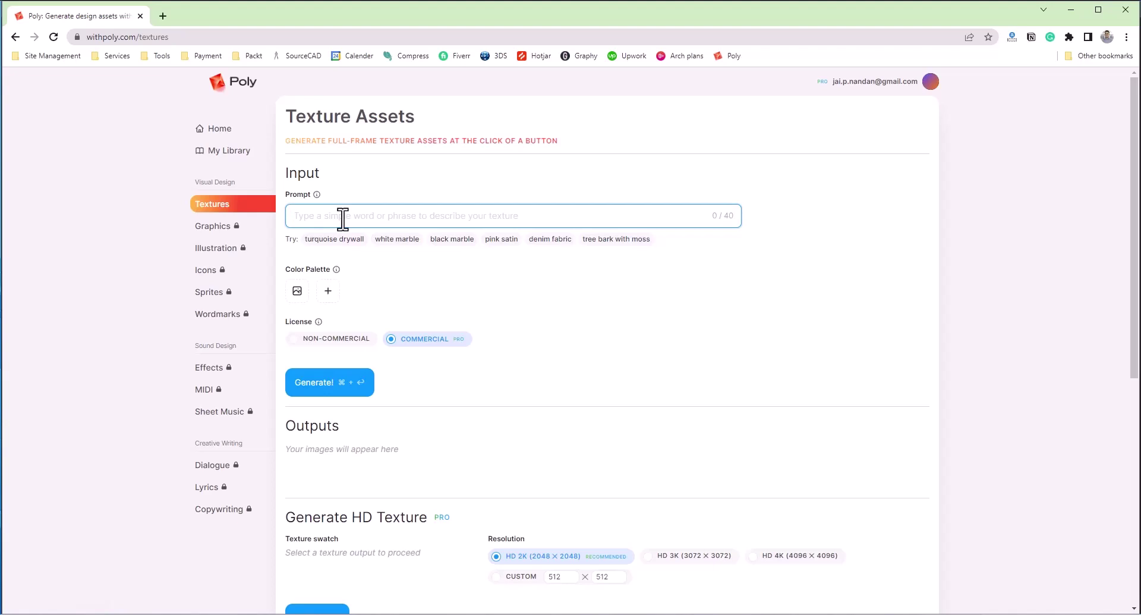
type("maho")
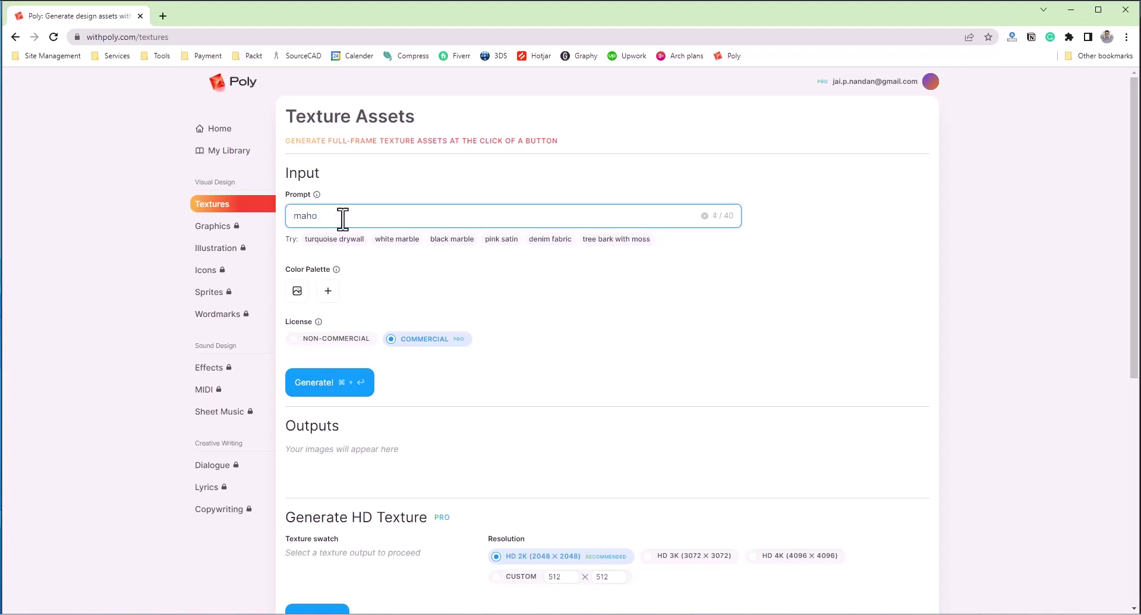
type("gany wood")
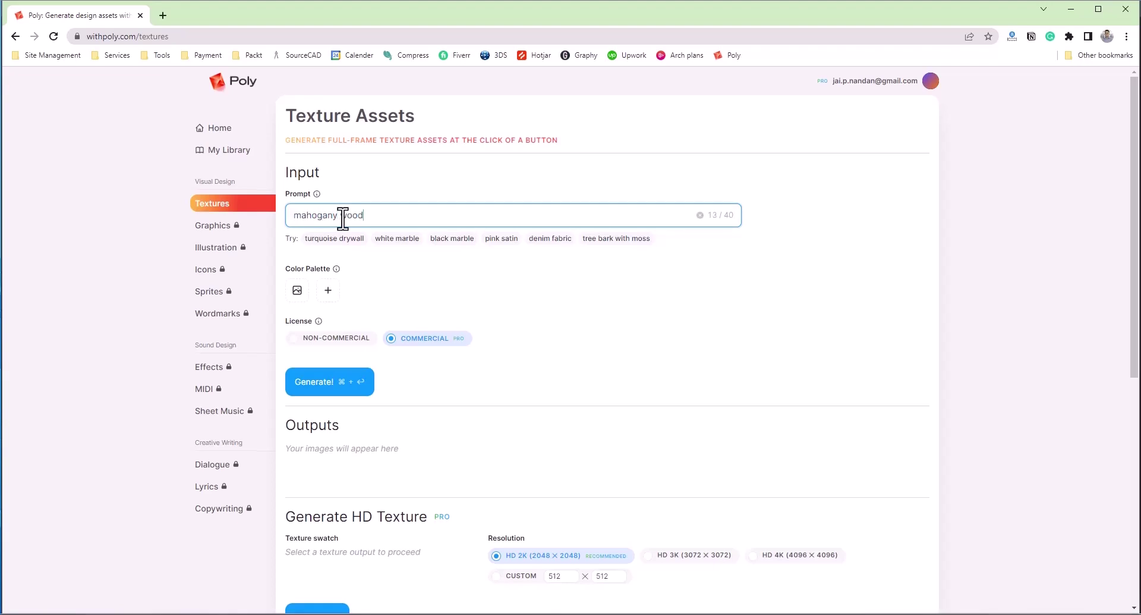
left_click(342, 385)
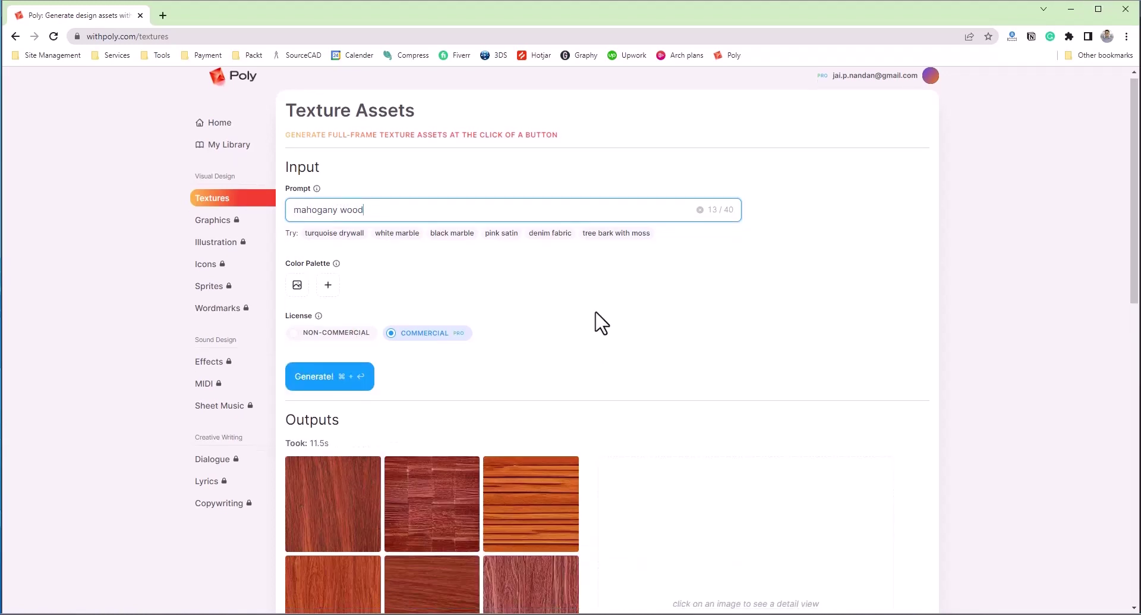
scroll(595, 319, "down", 5)
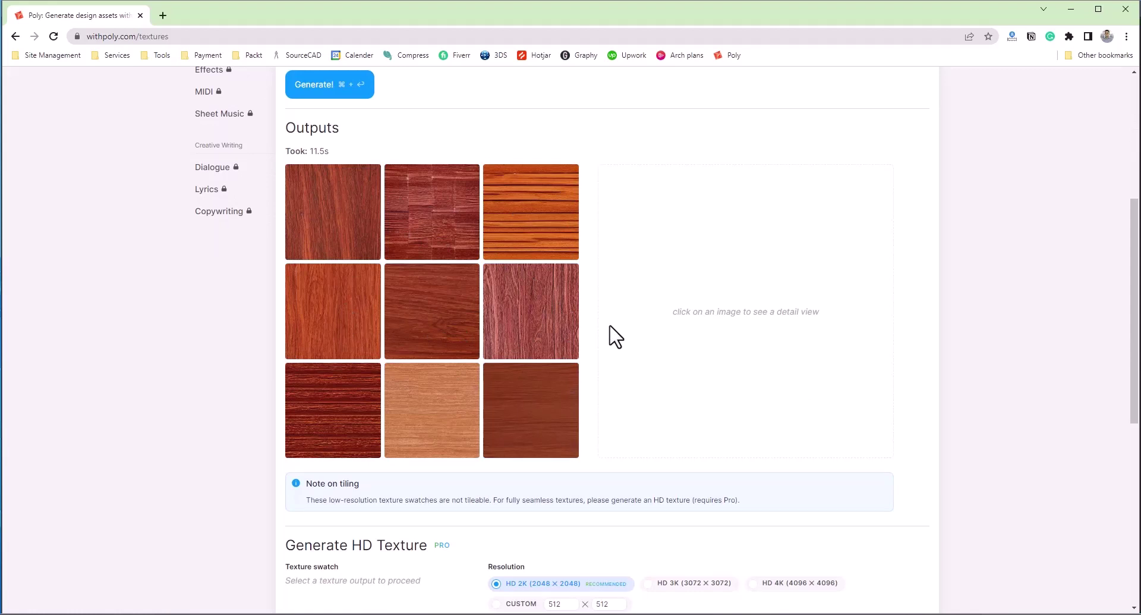
Select the generated reddish mahogany swatch with vertical grain in the second row and download it.
left_click(523, 324)
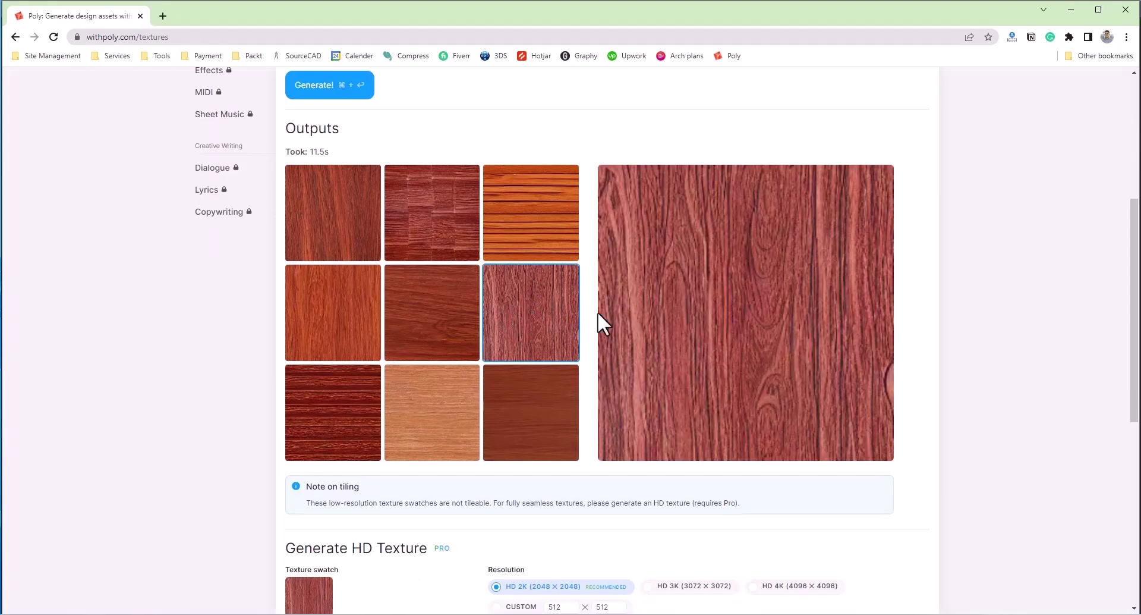
mouse_move(810, 315)
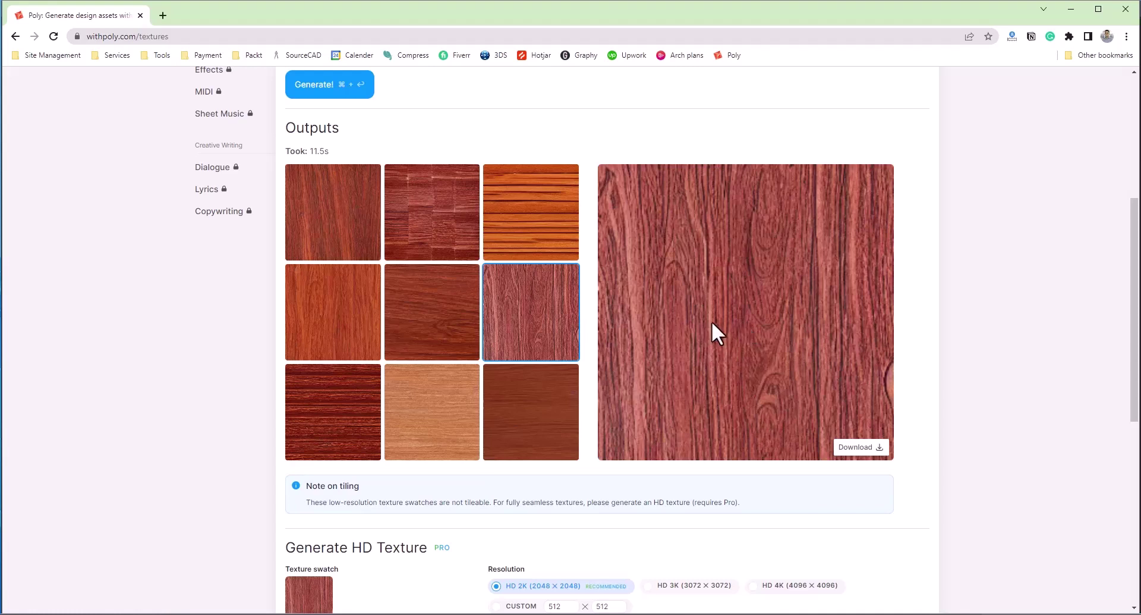
left_click(862, 447)
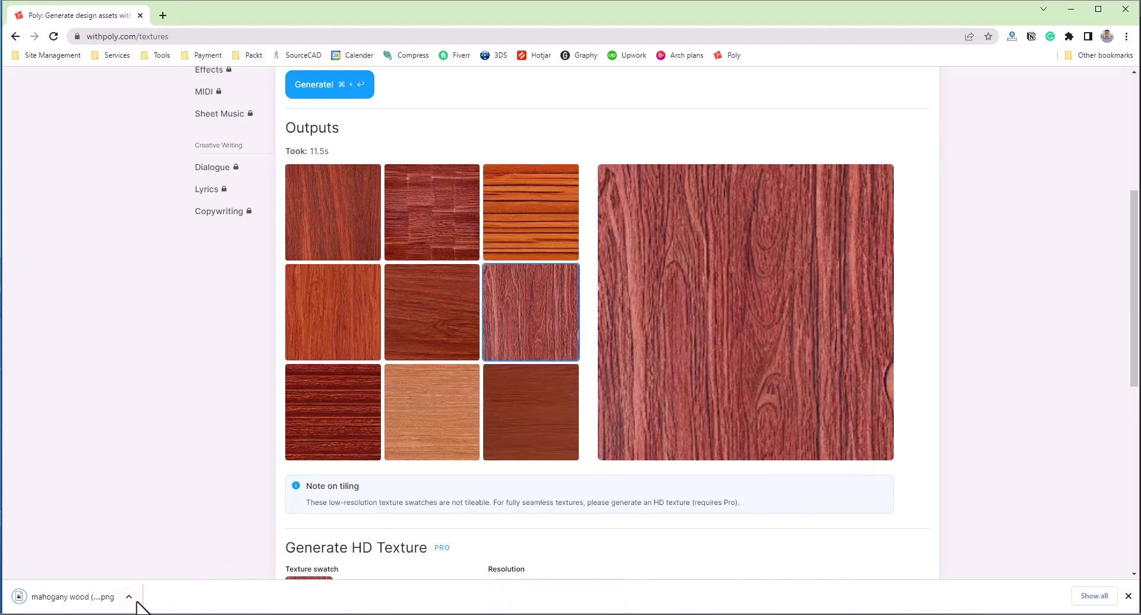
Switch to AutoCAD, duplicate the Global document material and name the copy Wood.
left_click(461, 574)
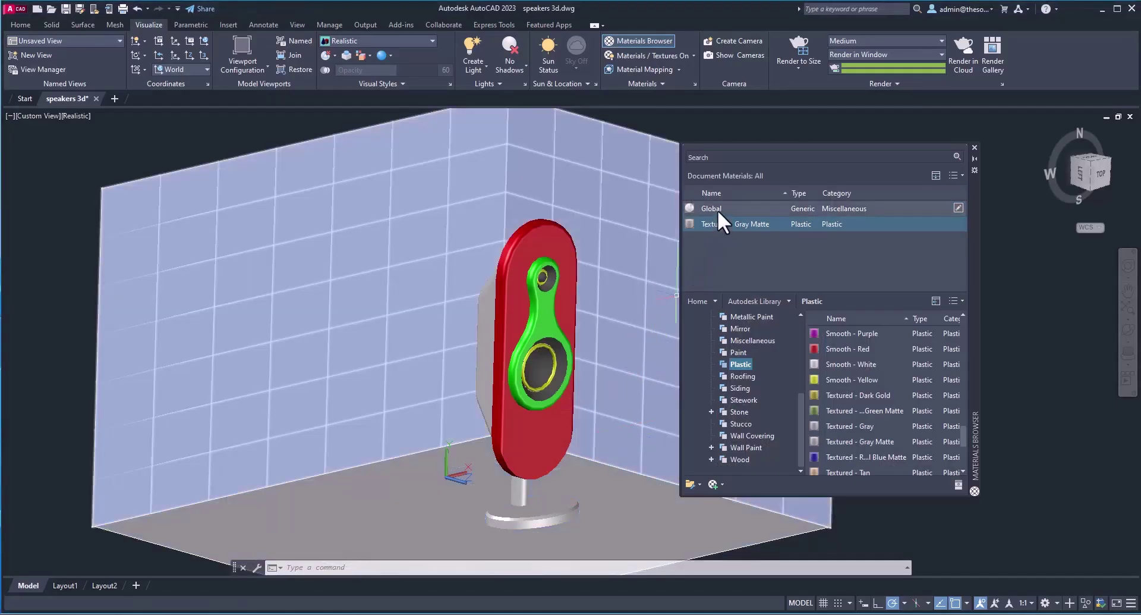
left_click(718, 209)
right_click(718, 209)
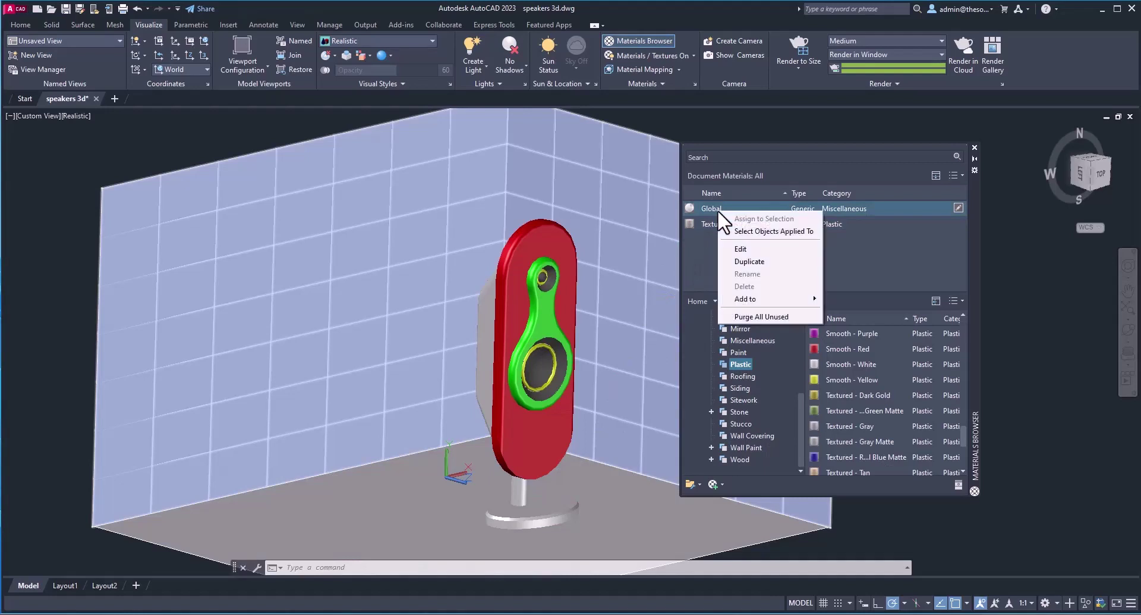
left_click(760, 260)
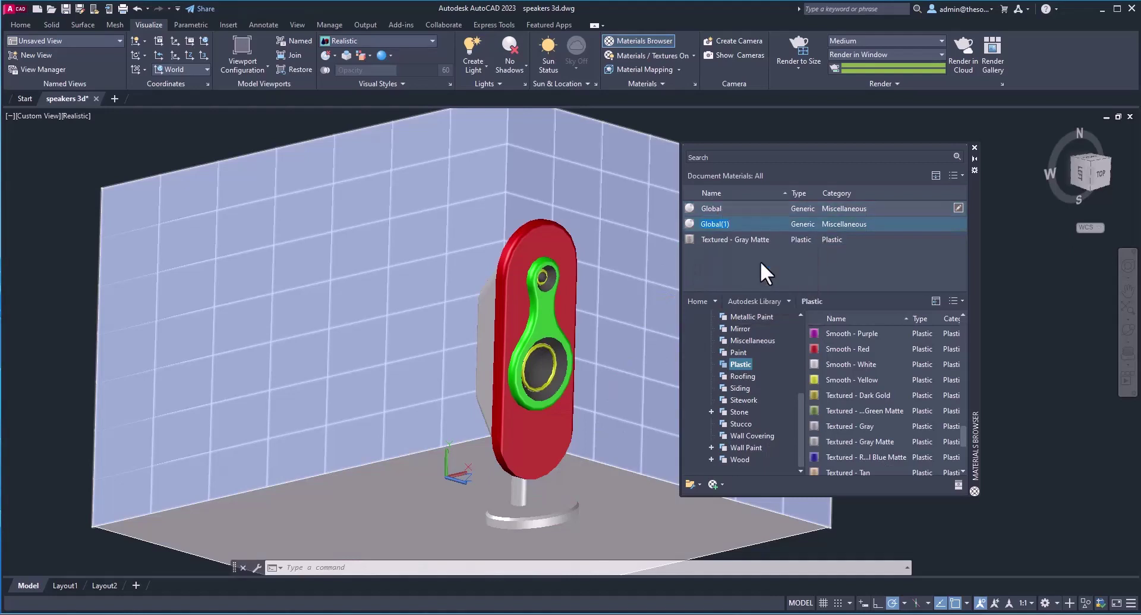
type("Wood")
key("Return")
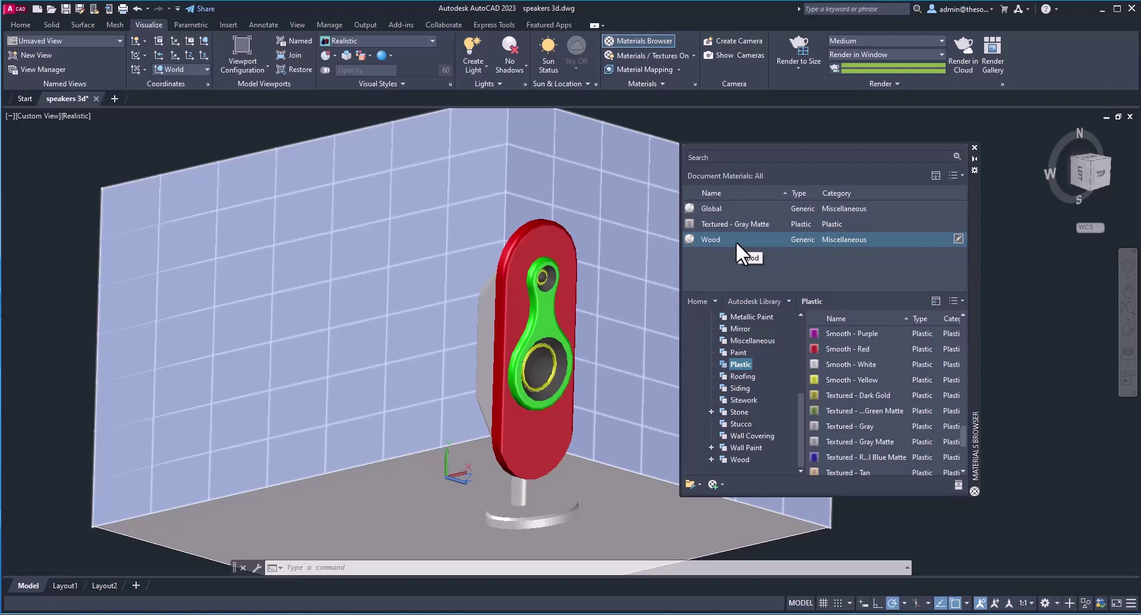
Assign the image "mahogany wood (Made with Poly)" from Downloads to the Wood material and close its editor.
left_click(959, 238)
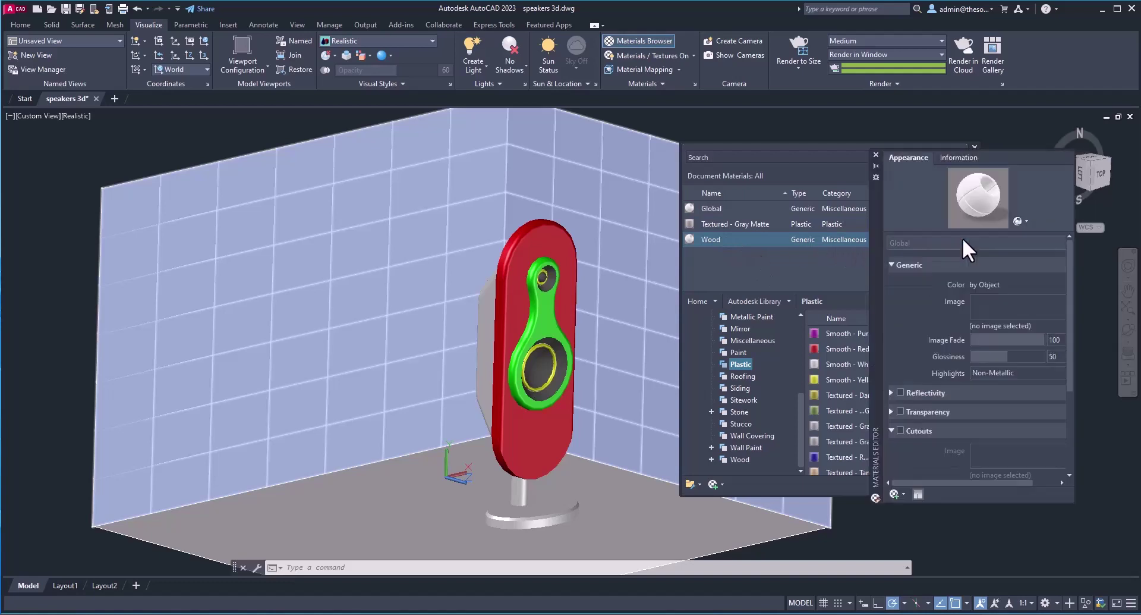
left_click(1003, 305)
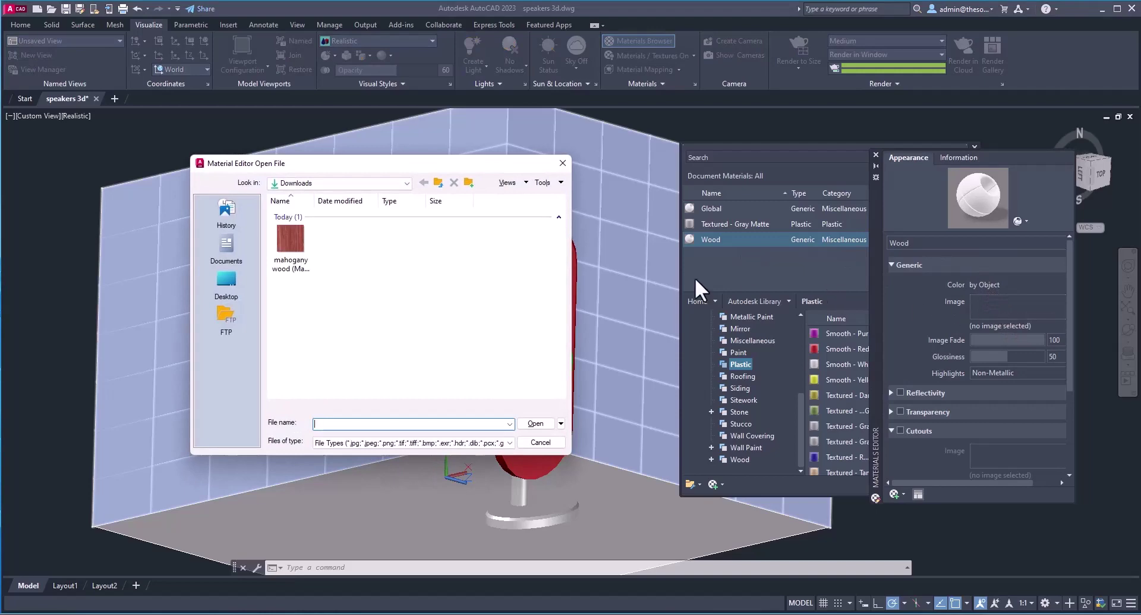
left_click(284, 247)
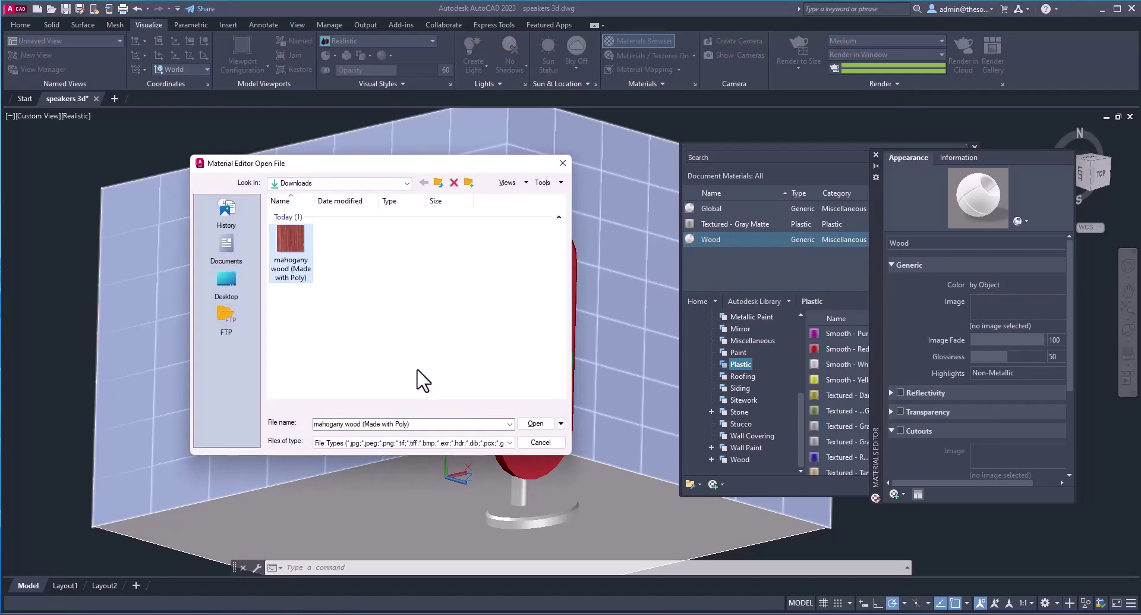
left_click(536, 424)
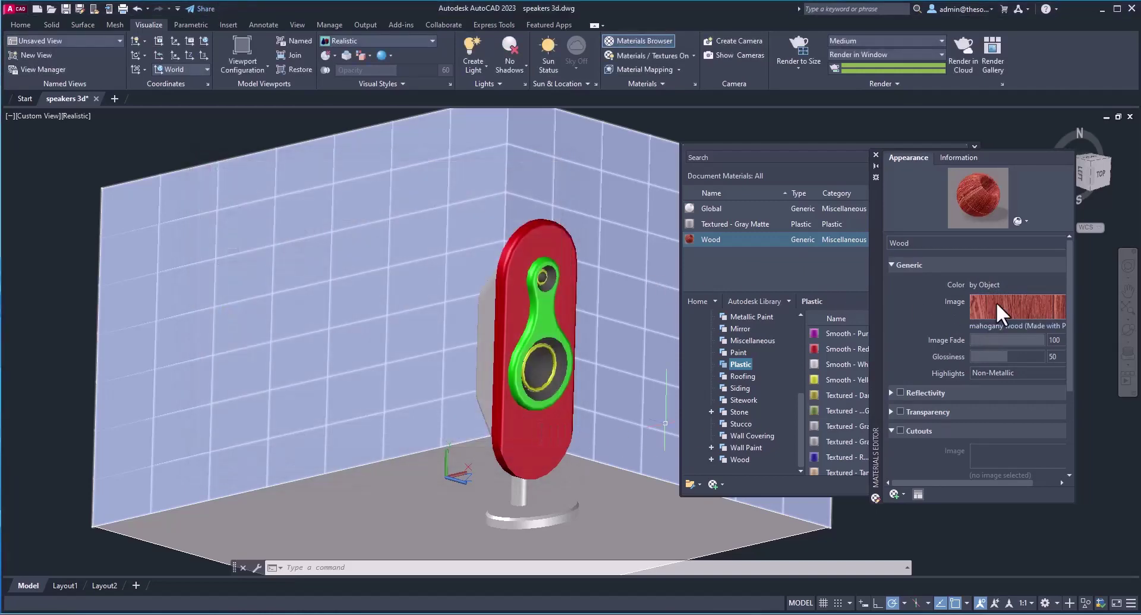
left_click(876, 155)
Apply the Wood material to the speaker's red front panel and inspect the grain up close.
left_click_drag(743, 239, 535, 241)
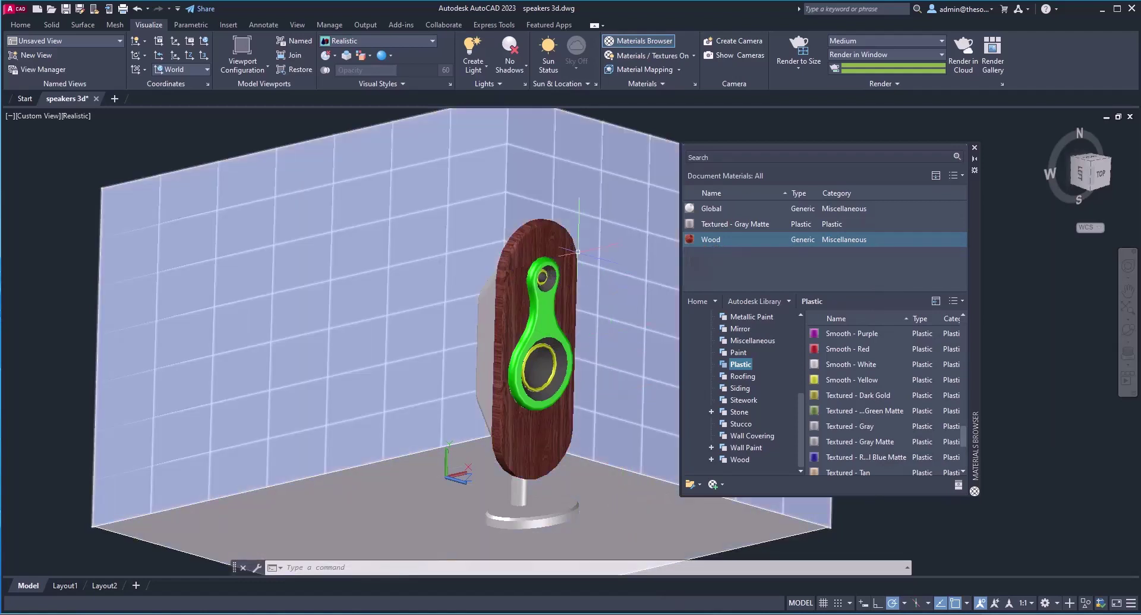
scroll(556, 336, "up", 3)
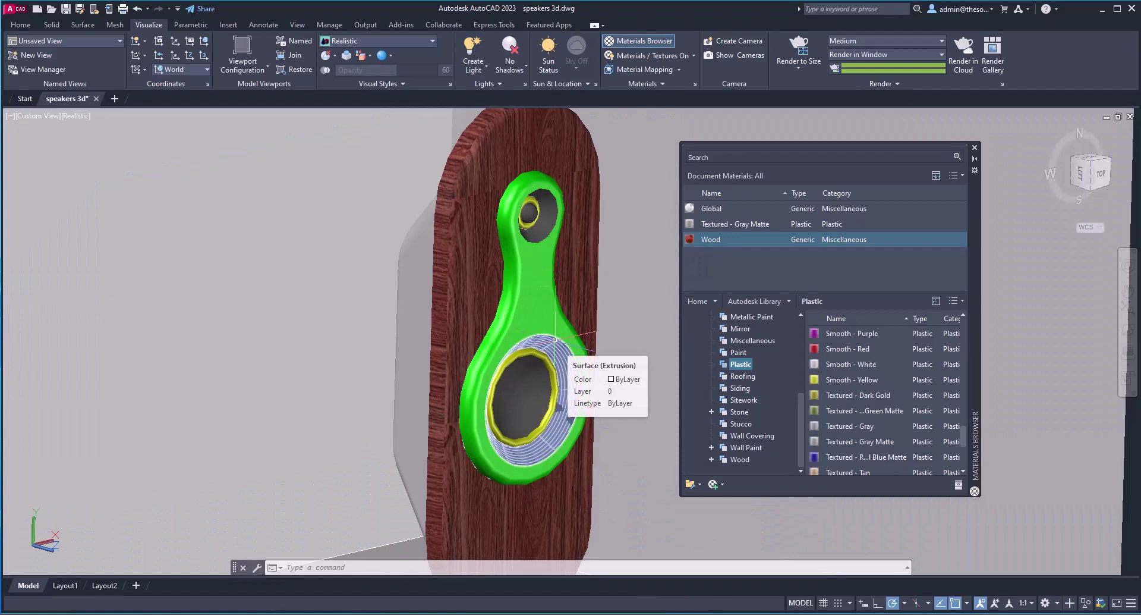
scroll(456, 200, "up", 3)
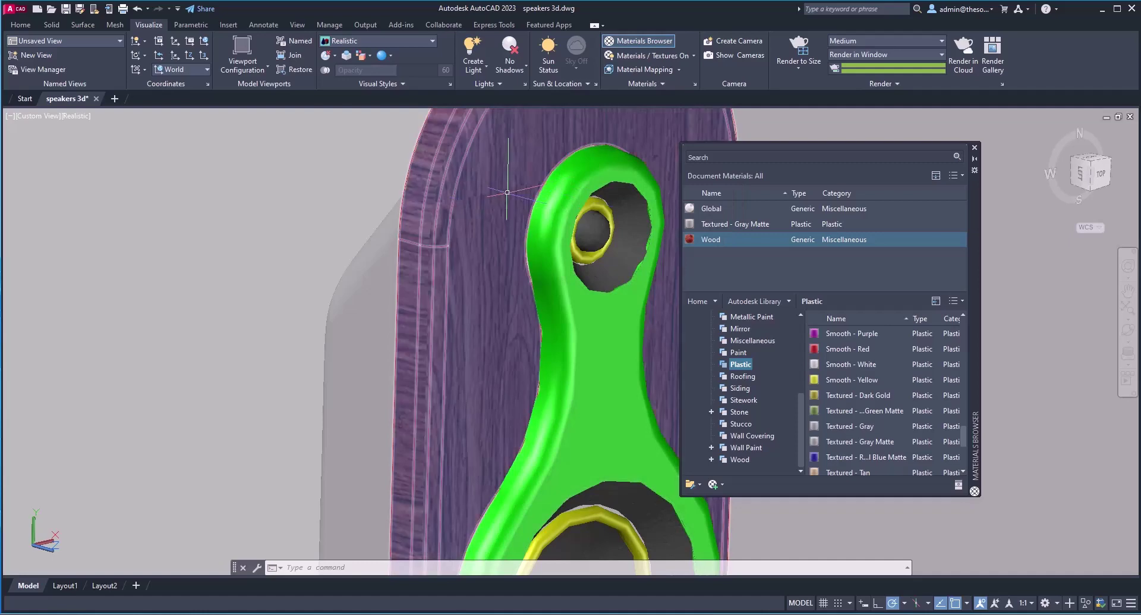
scroll(528, 187, "down", 5)
middle_click_drag(585, 251, 523, 260)
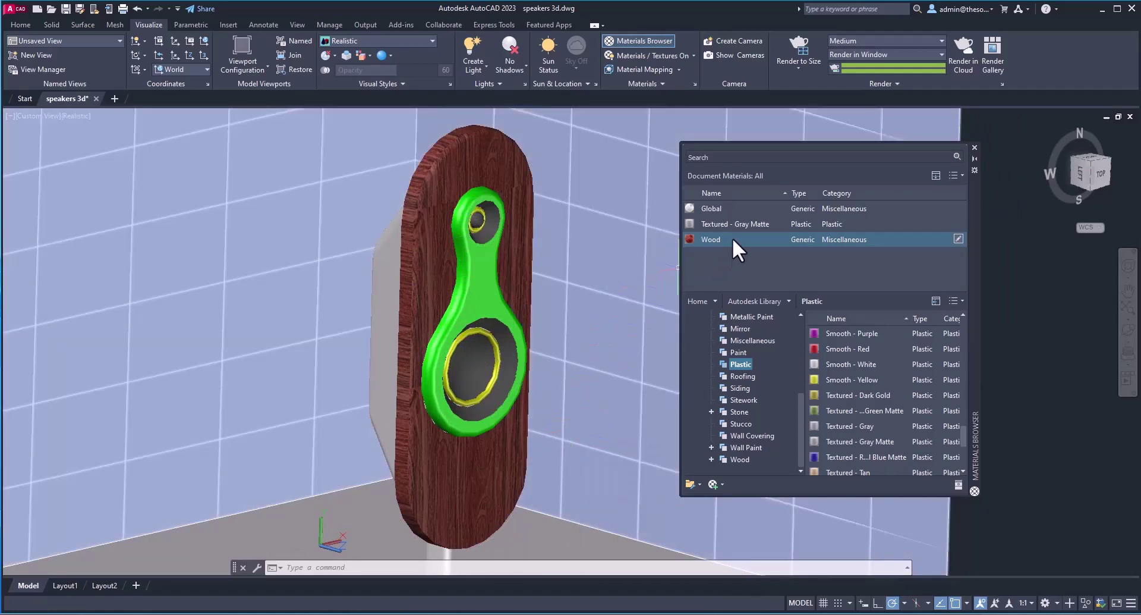
Set the Wood image texture's sample size to 40 wide and 40 high, then close the texture and material editors.
left_click(957, 238)
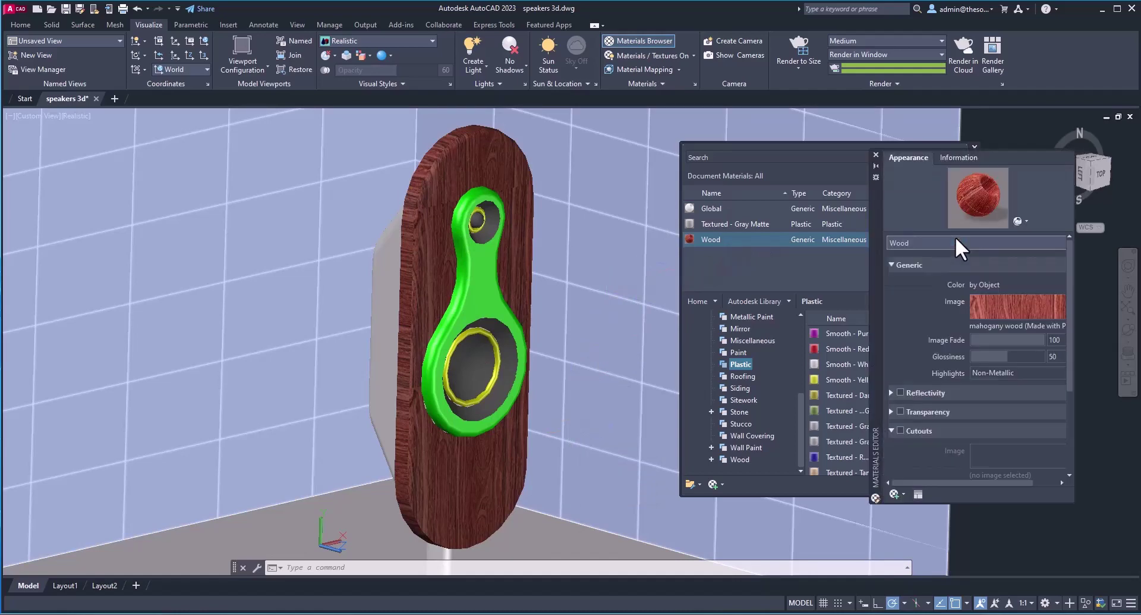
left_click(994, 302)
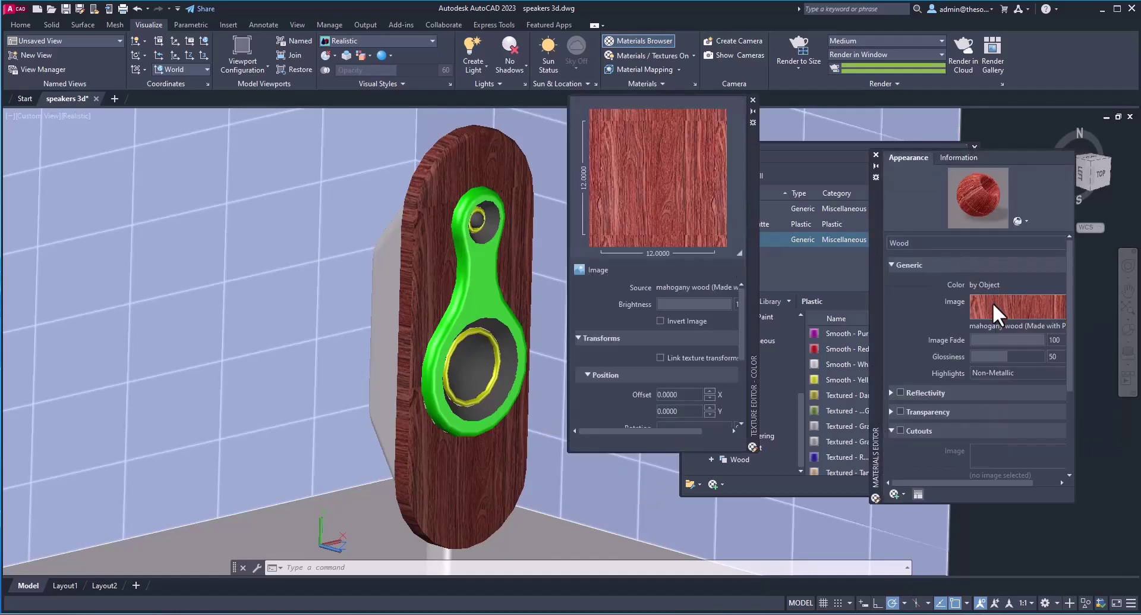
scroll(612, 294, "down", 3)
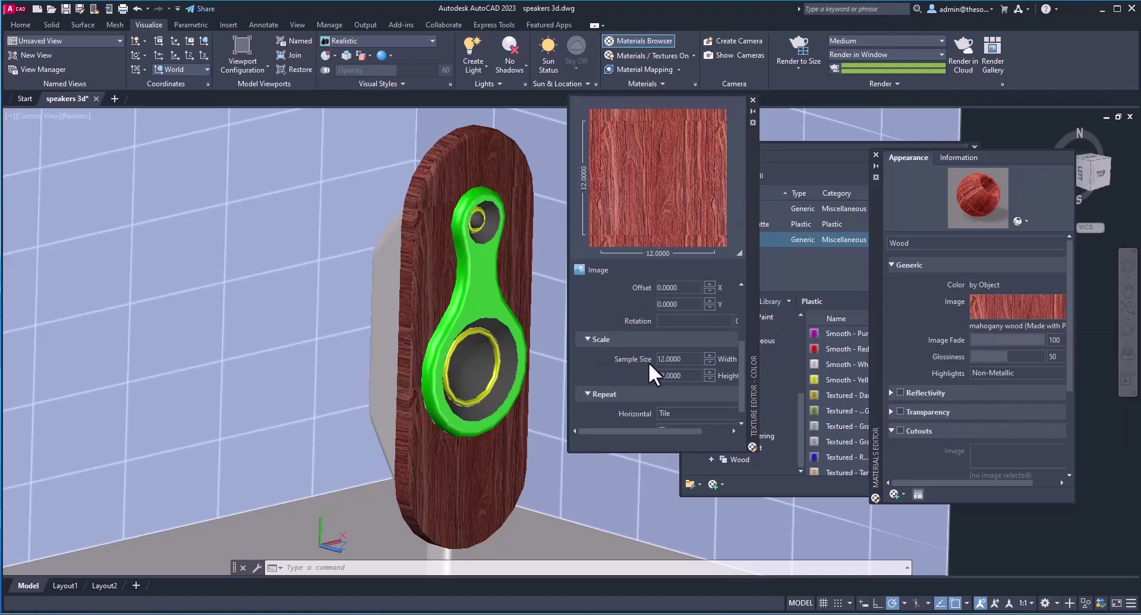
left_click(694, 359)
type("40")
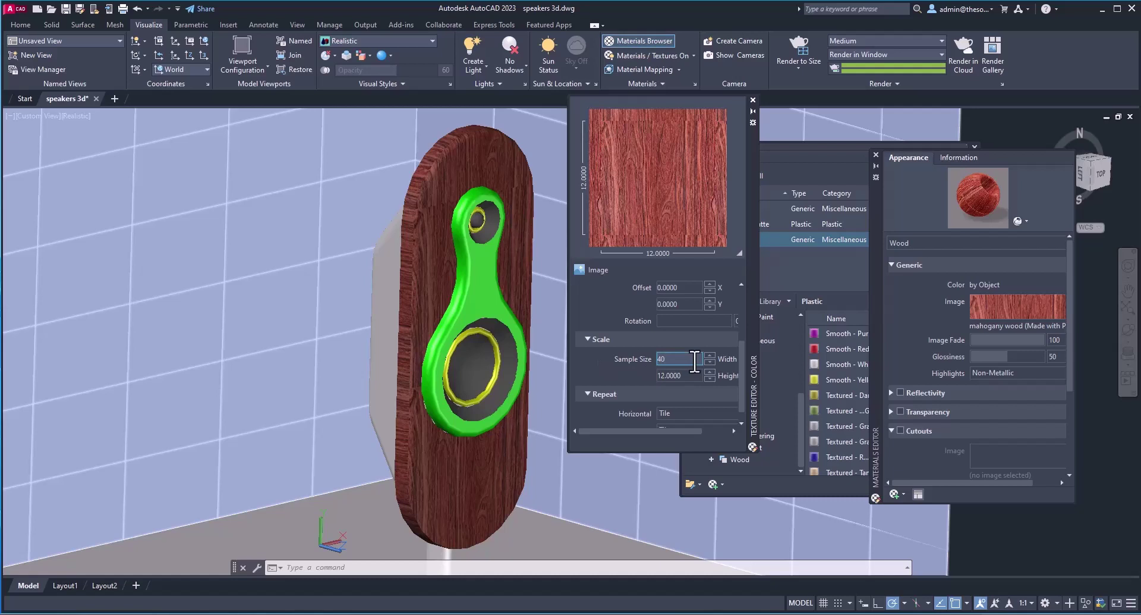
key("Tab")
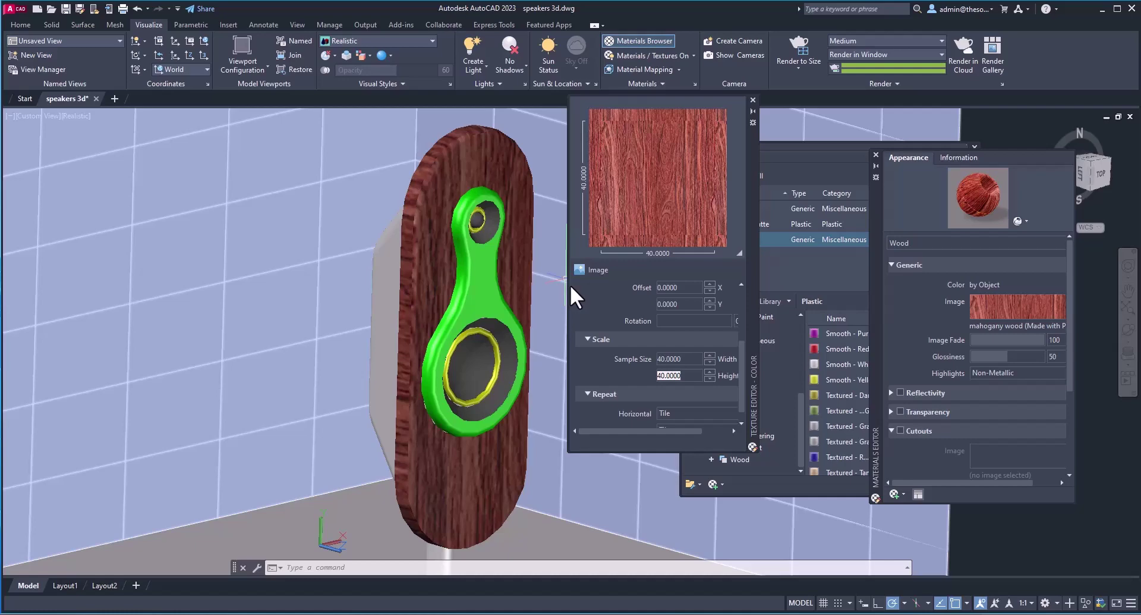
left_click(754, 99)
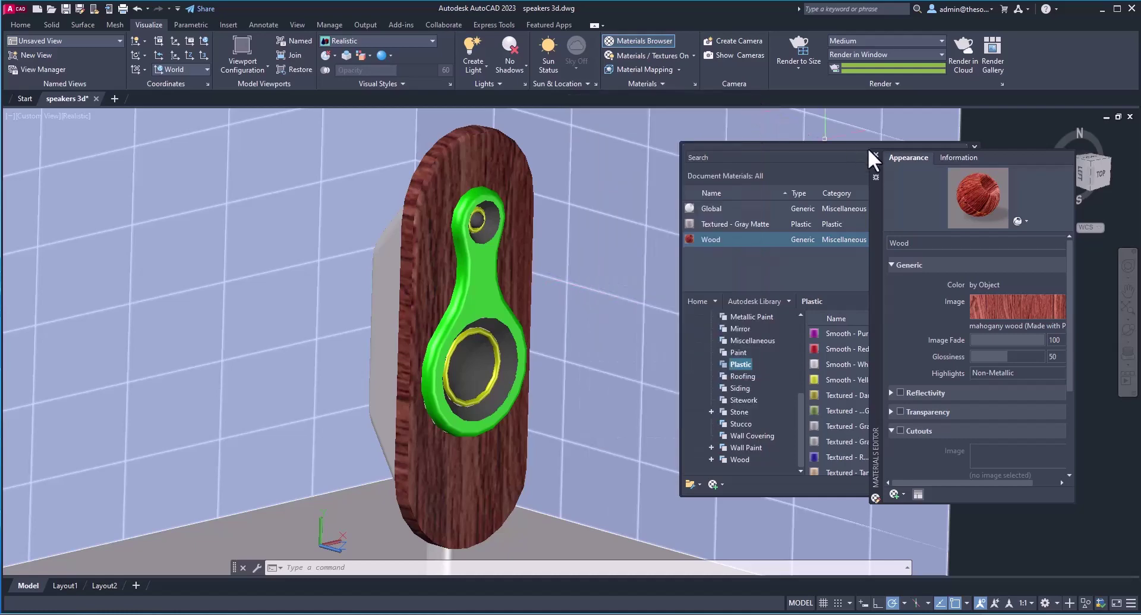
left_click(875, 154)
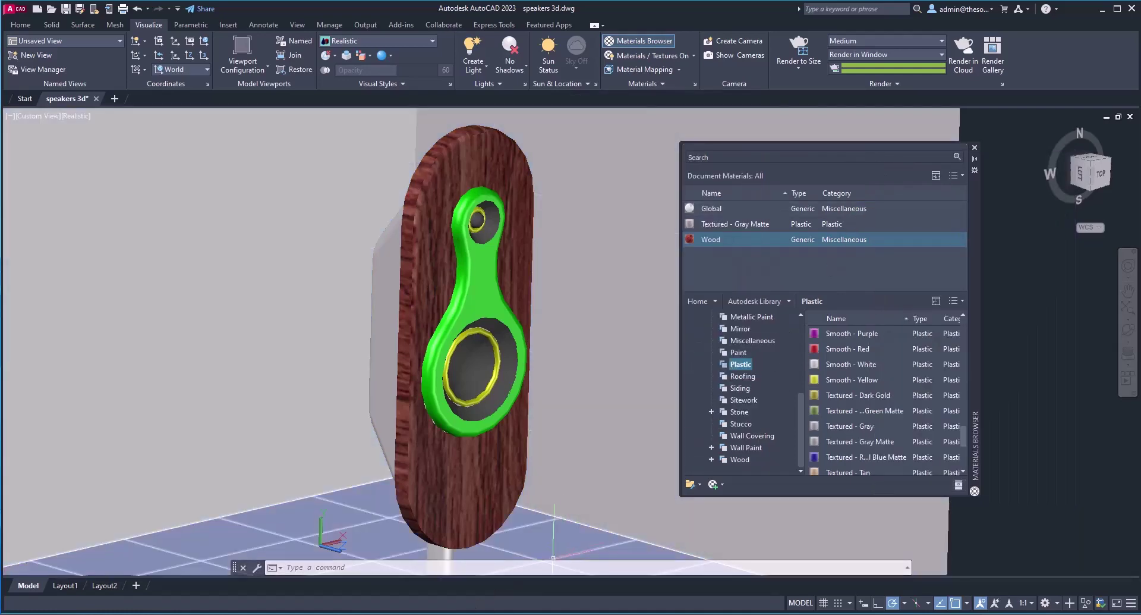
Switch to Poly in the browser, generate an HD 2K (2048 × 2048) texture from the selected mahogany swatch and download it.
key("alt+Tab")
mouse_move(742, 332)
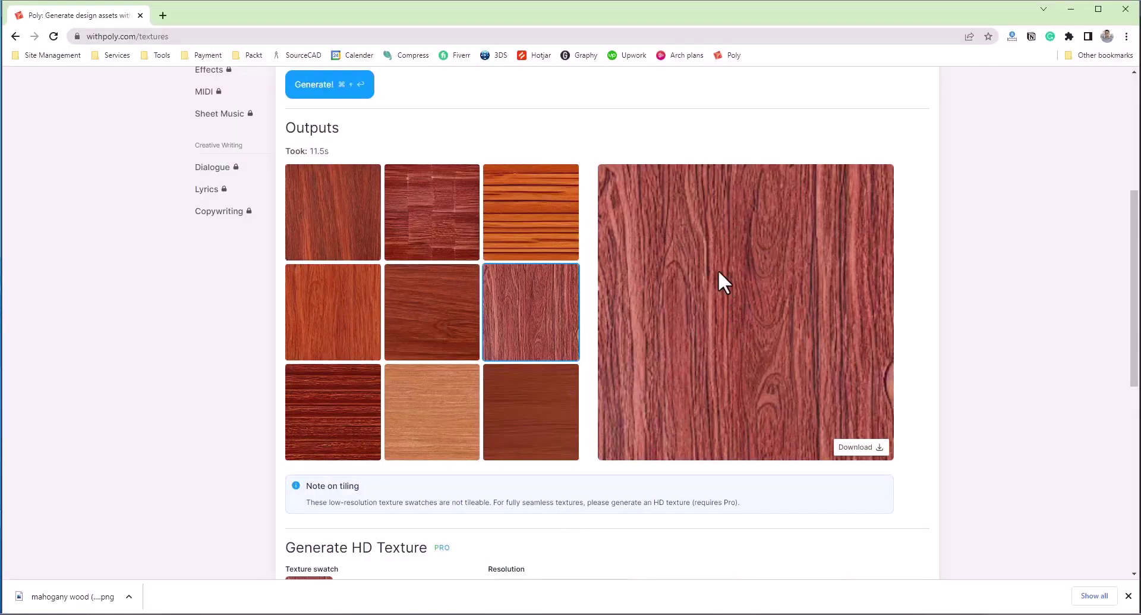
scroll(718, 270, "down", 3)
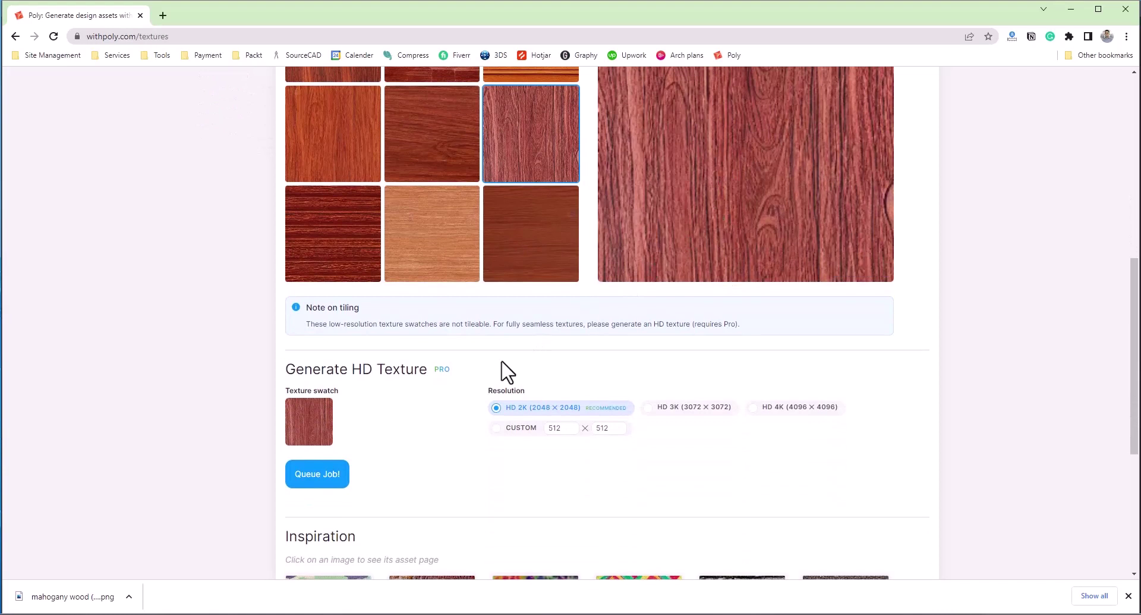
left_click(319, 476)
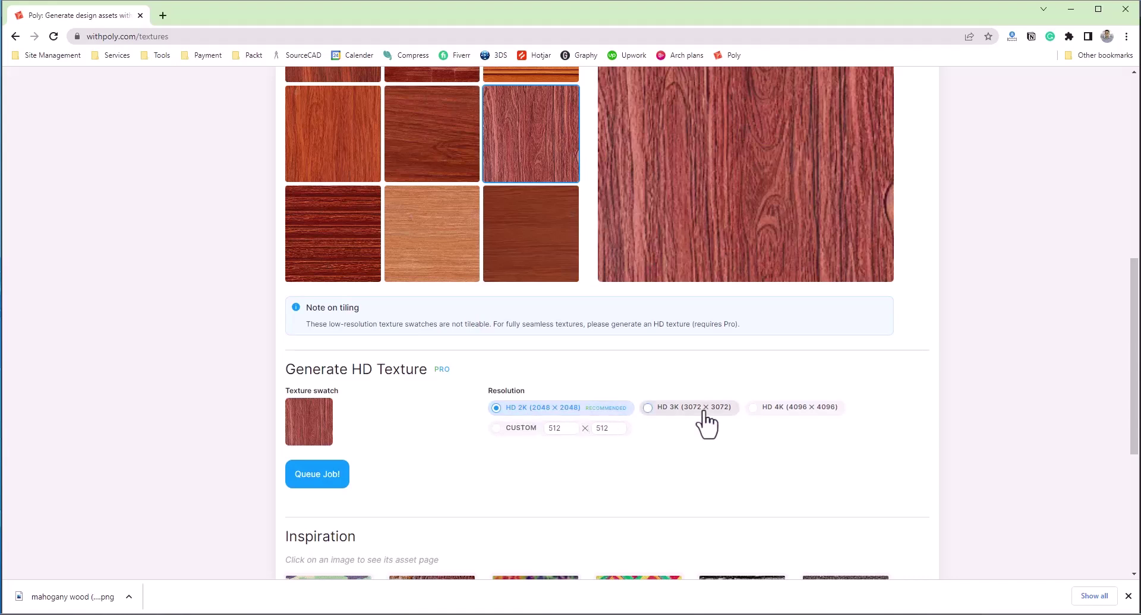
left_click(289, 485)
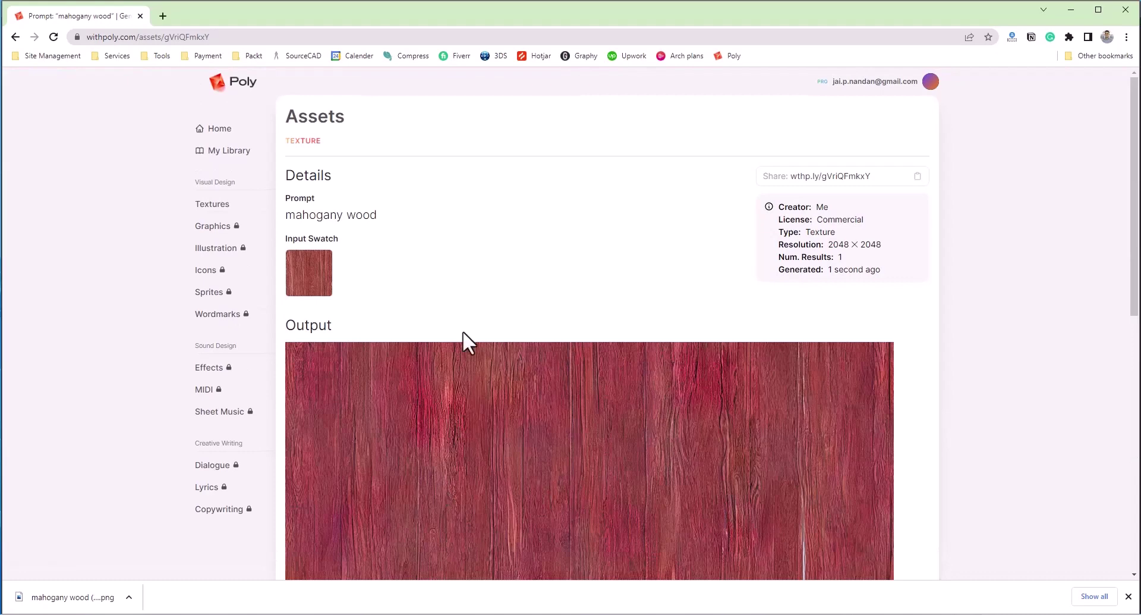
scroll(581, 380, "down", 6)
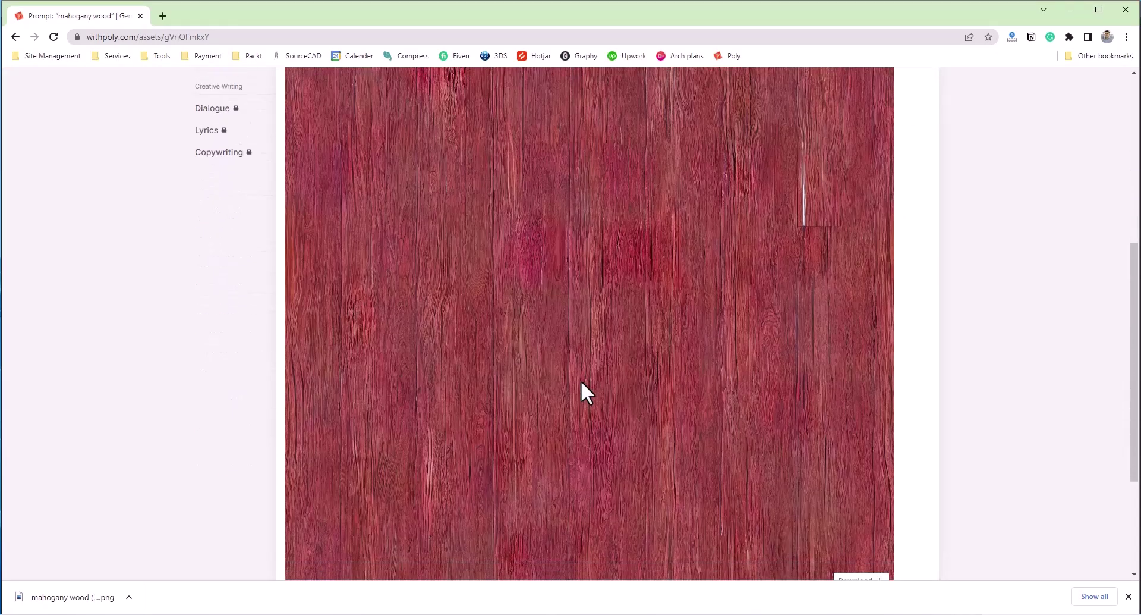
scroll(580, 380, "down", 3)
left_click(864, 392)
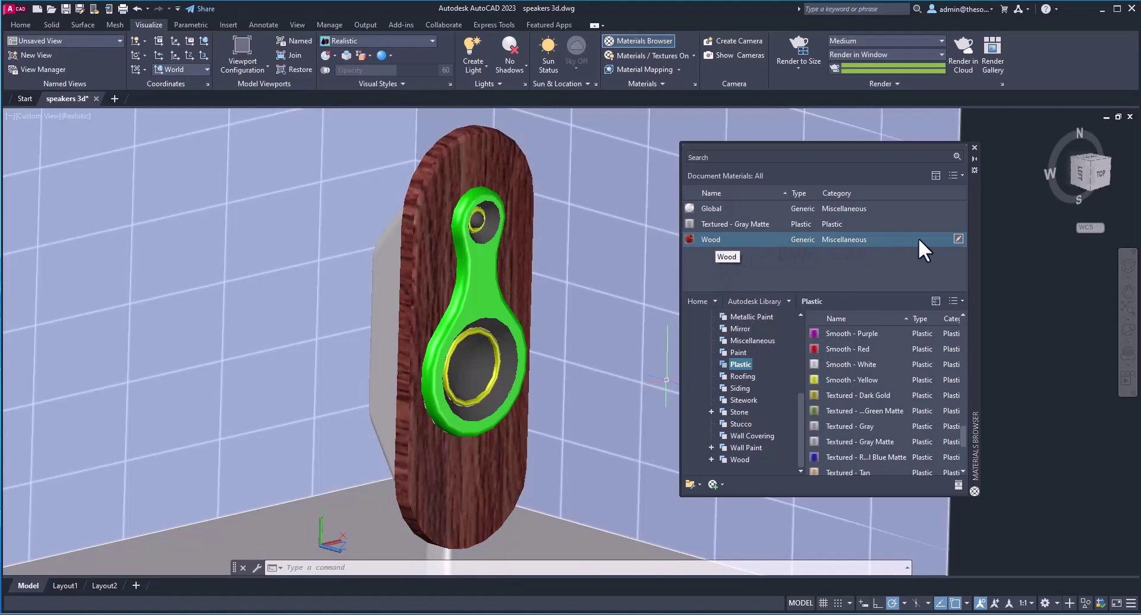
In AutoCAD, replace the Wood material's image with "mahogany wood (Made with Poly) (1)" and close the material editor.
left_click(959, 238)
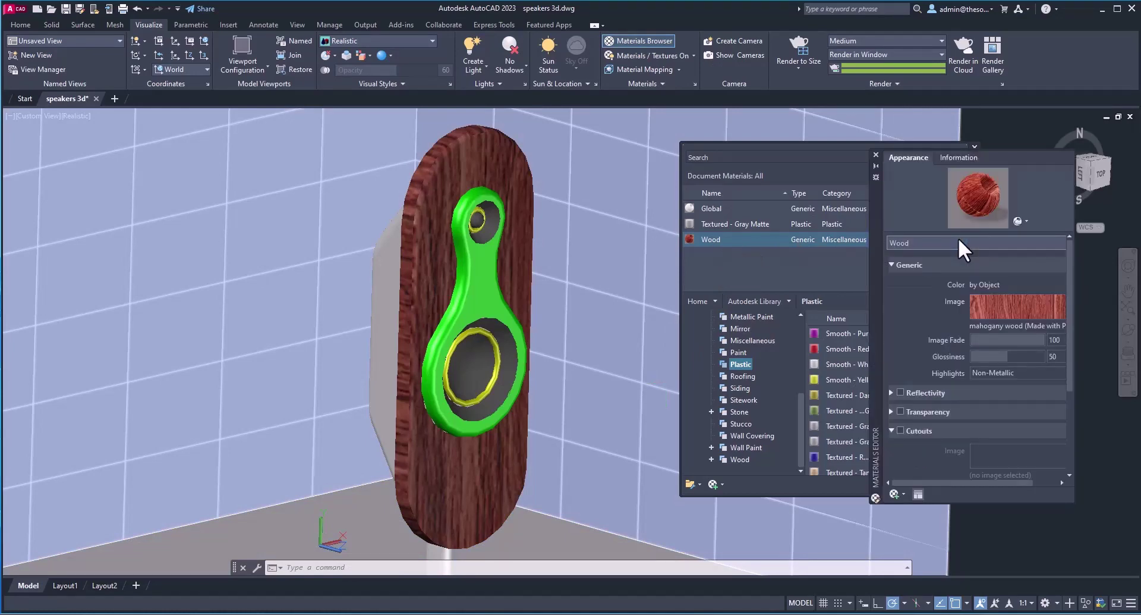
left_click(1004, 309)
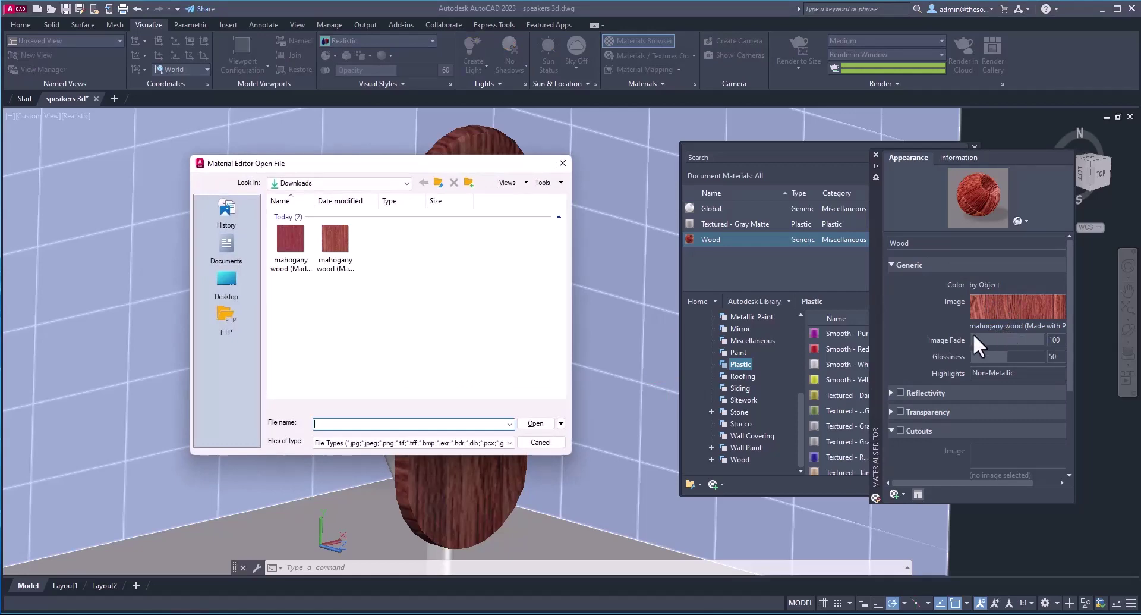
left_click(295, 252)
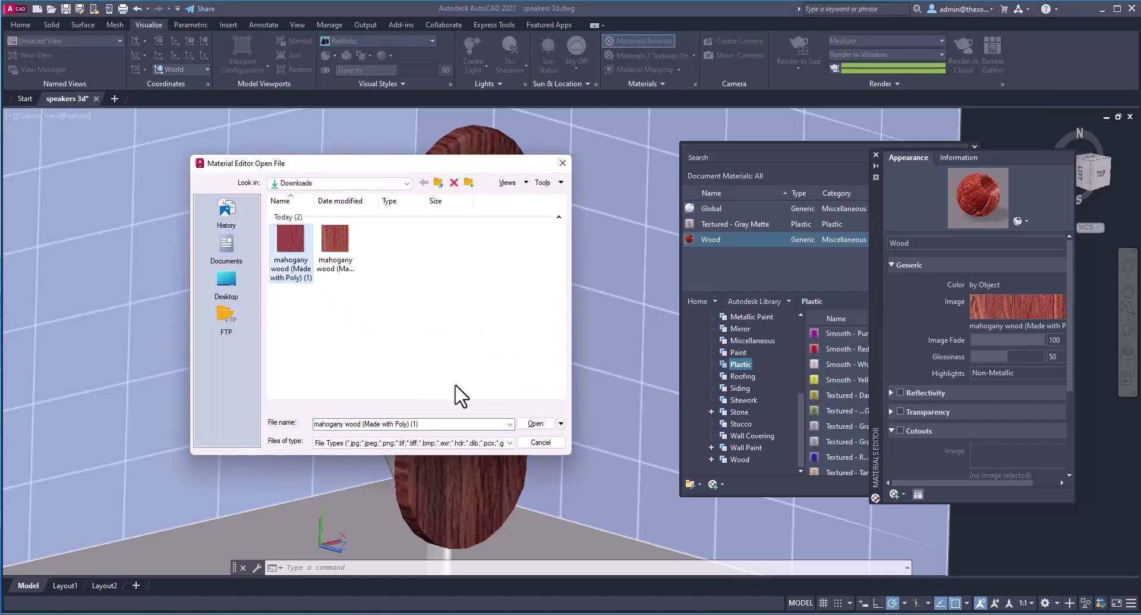
left_click(546, 423)
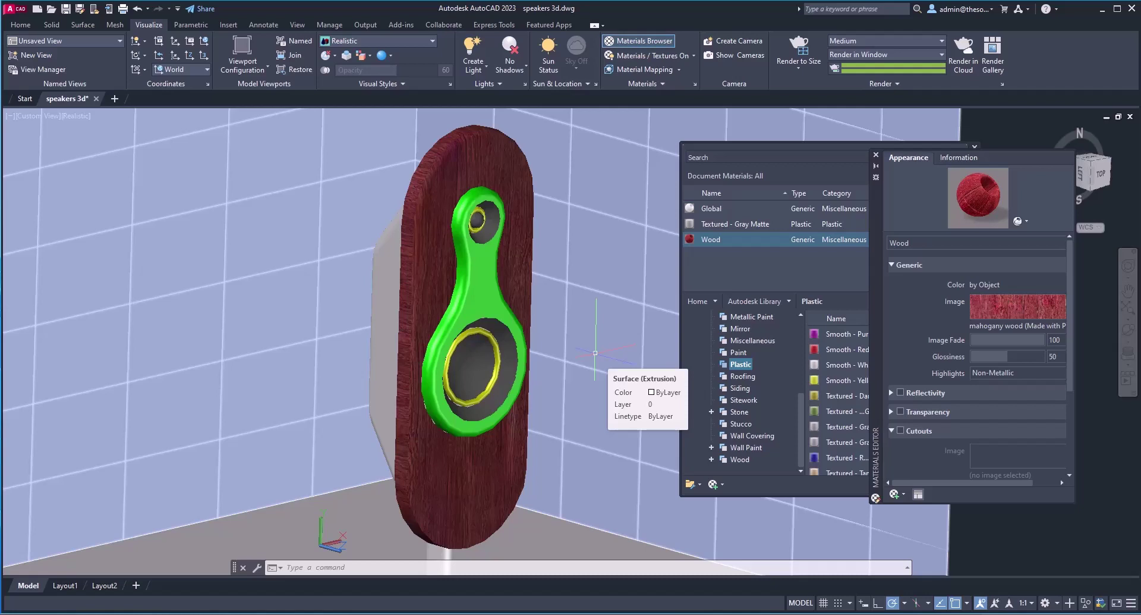
left_click(875, 154)
Apply the Wood material to the speaker's cabinet body behind the front panel.
left_click_drag(719, 241, 387, 316)
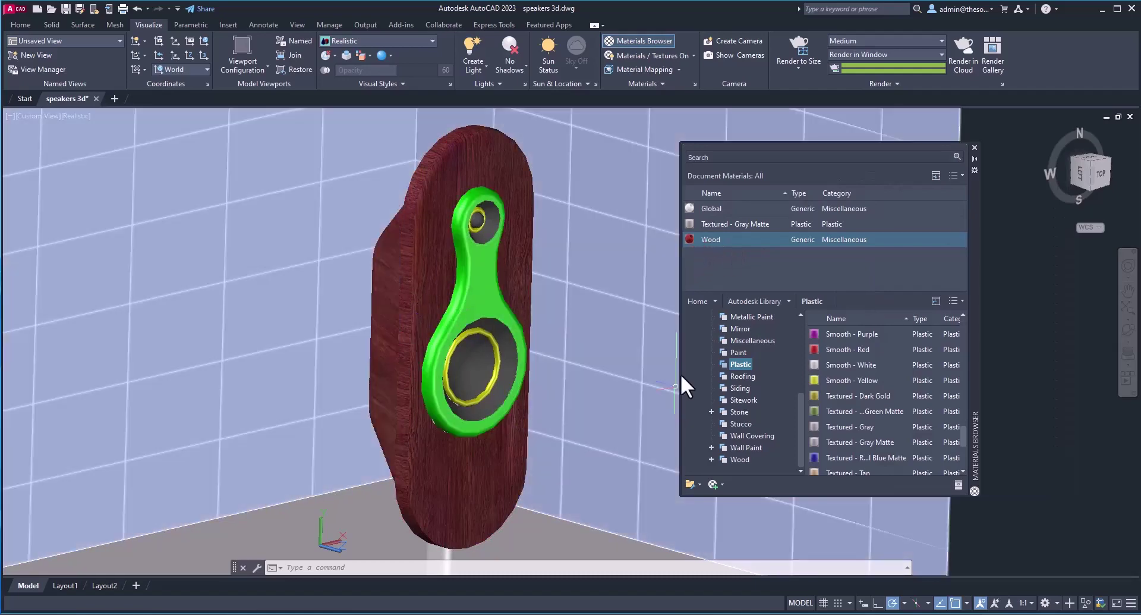
scroll(680, 374, "down", 5)
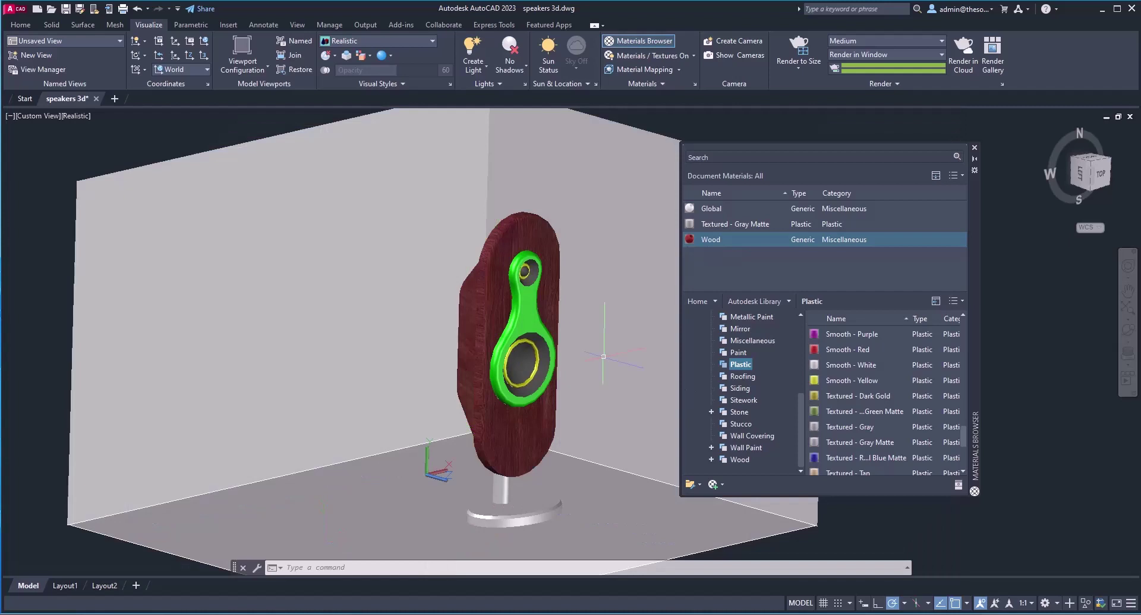
middle_click_drag(680, 373, 558, 349)
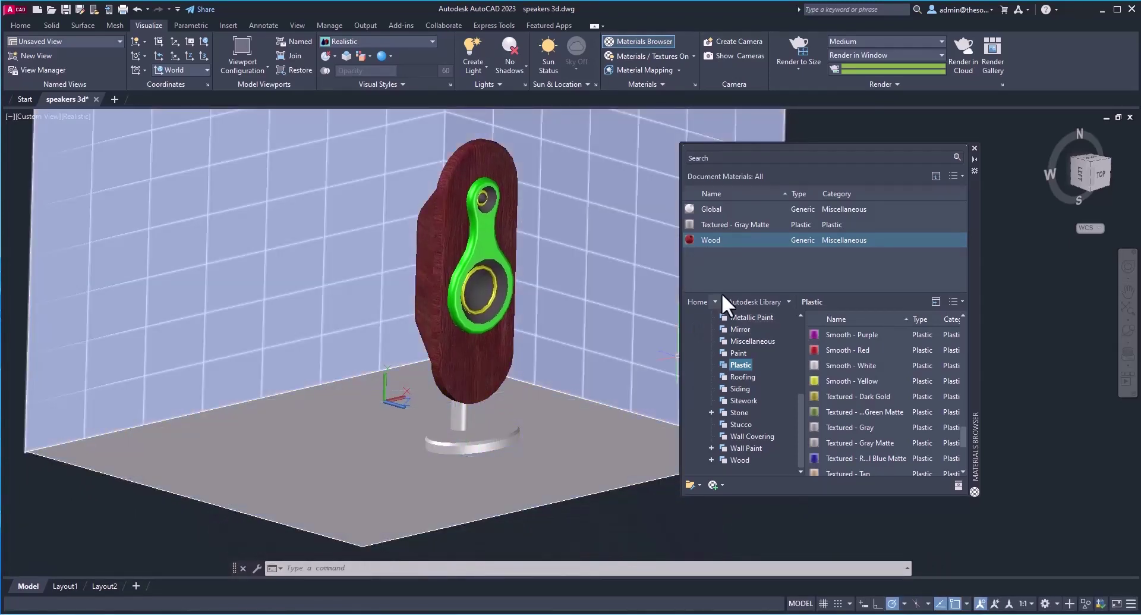
right_click(721, 239)
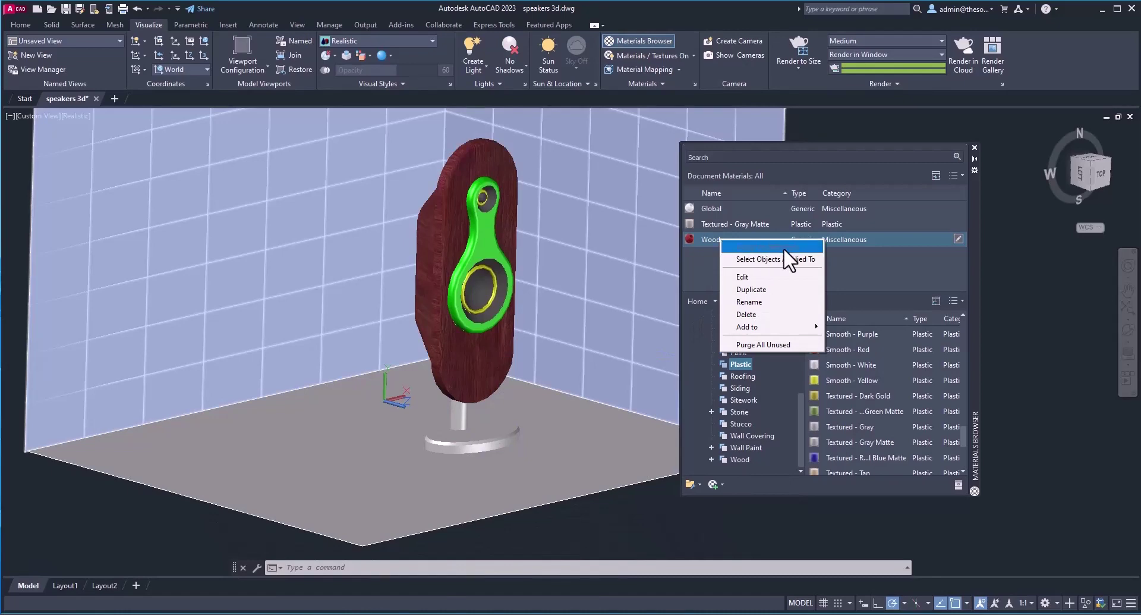
left_click(857, 253)
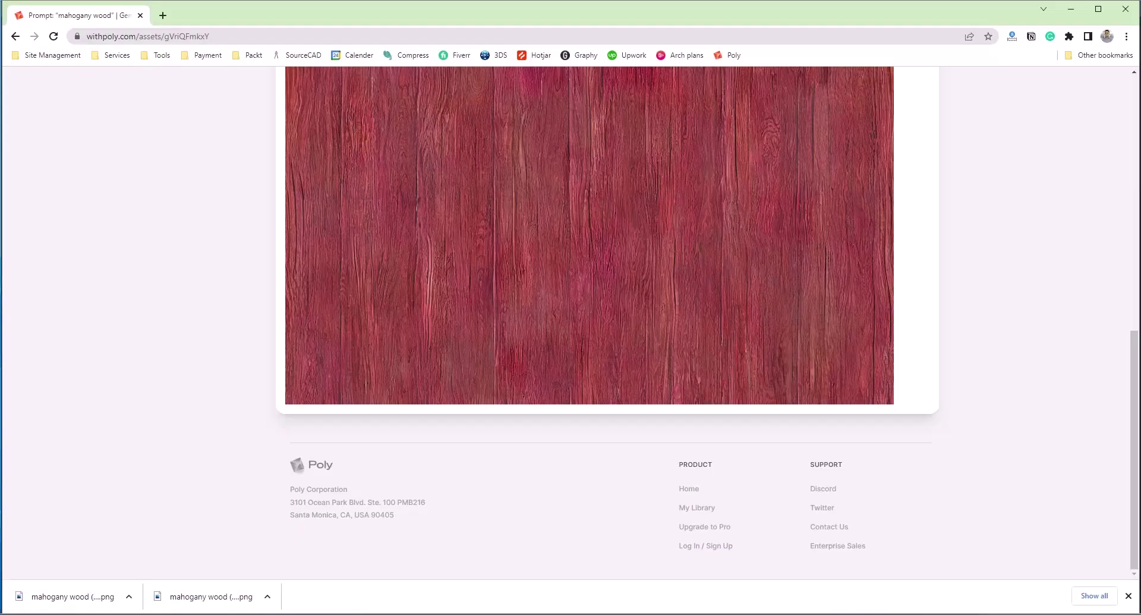
Switch to Poly in the browser and generate texture swatches from the prompt "black leather".
scroll(403, 321, "up", 15)
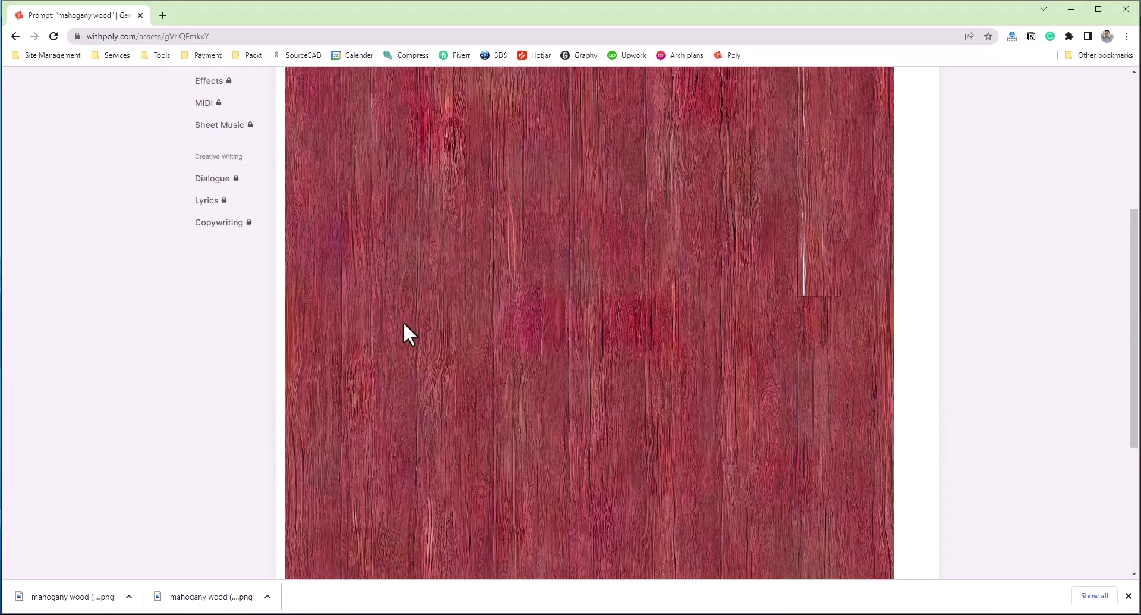
left_click(233, 205)
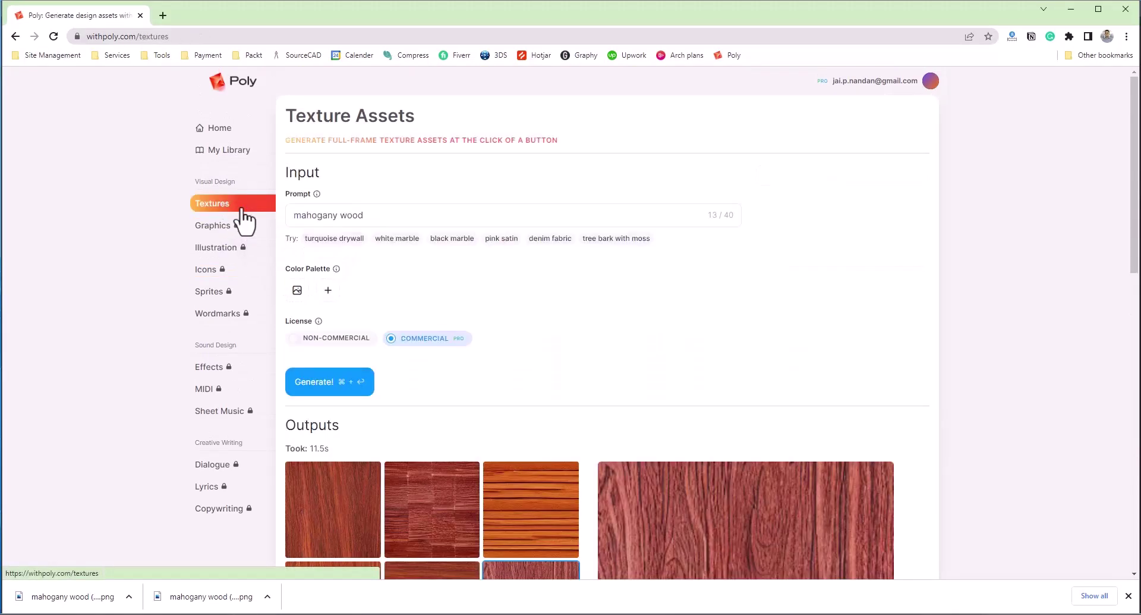
left_click(358, 215)
left_click_drag(363, 215, 290, 231)
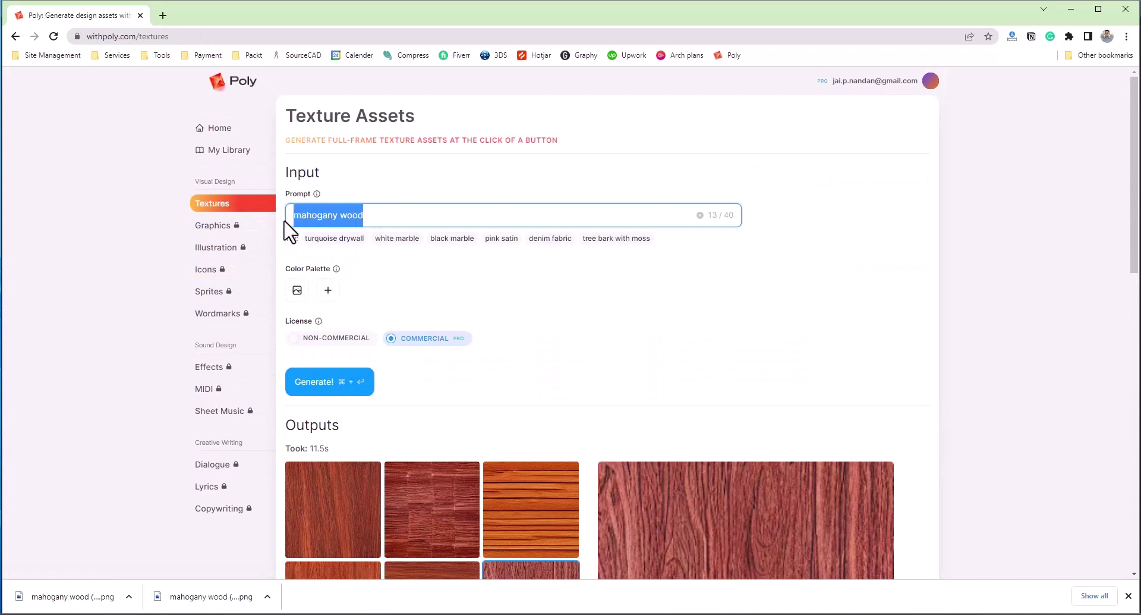
type("bla")
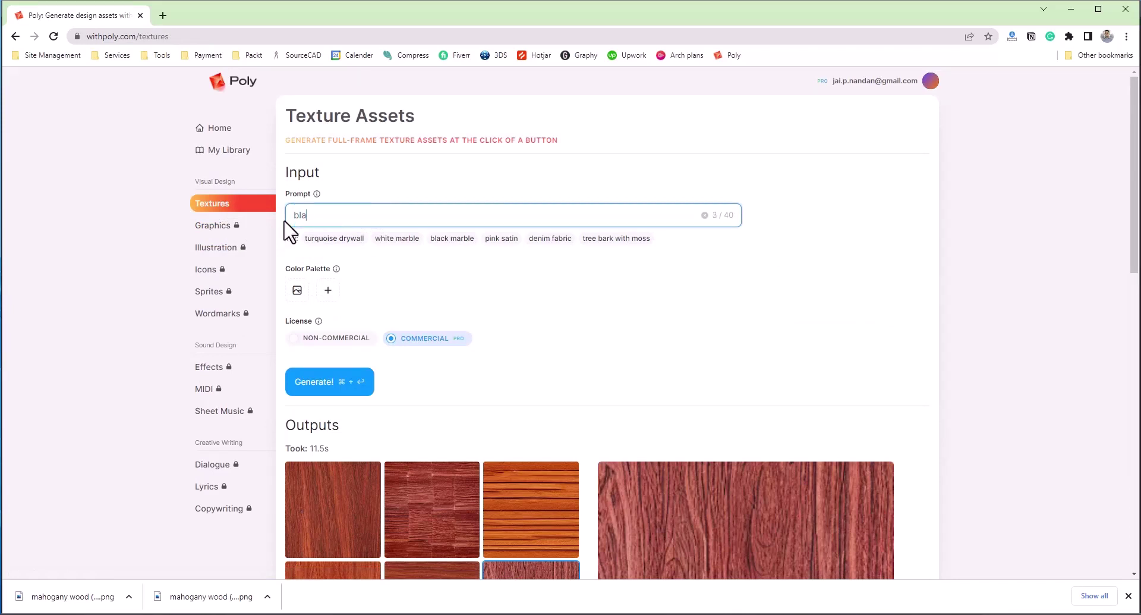
type("ck leather")
left_click(328, 380)
Choose the first black leather swatch in the third row of the results and download it.
scroll(596, 382, "down", 4)
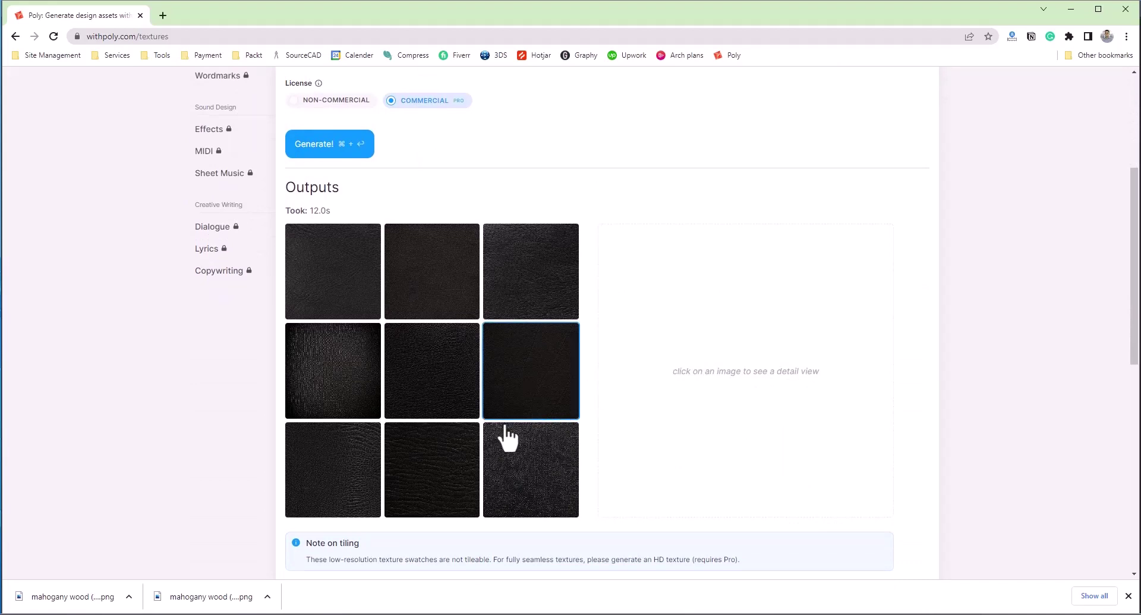
left_click(340, 482)
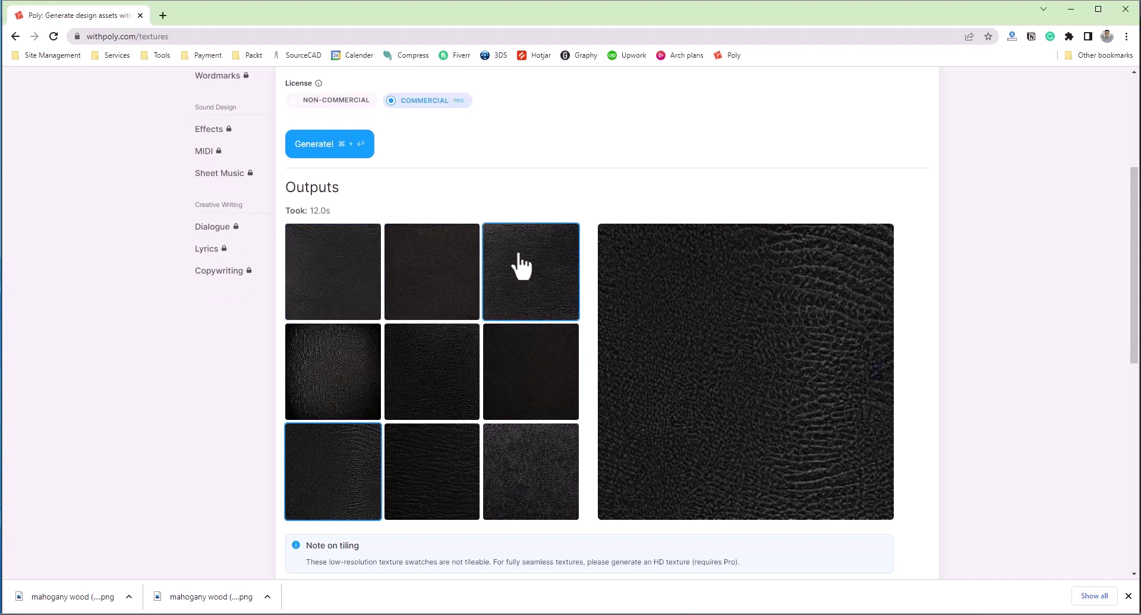
mouse_move(634, 393)
left_click(863, 507)
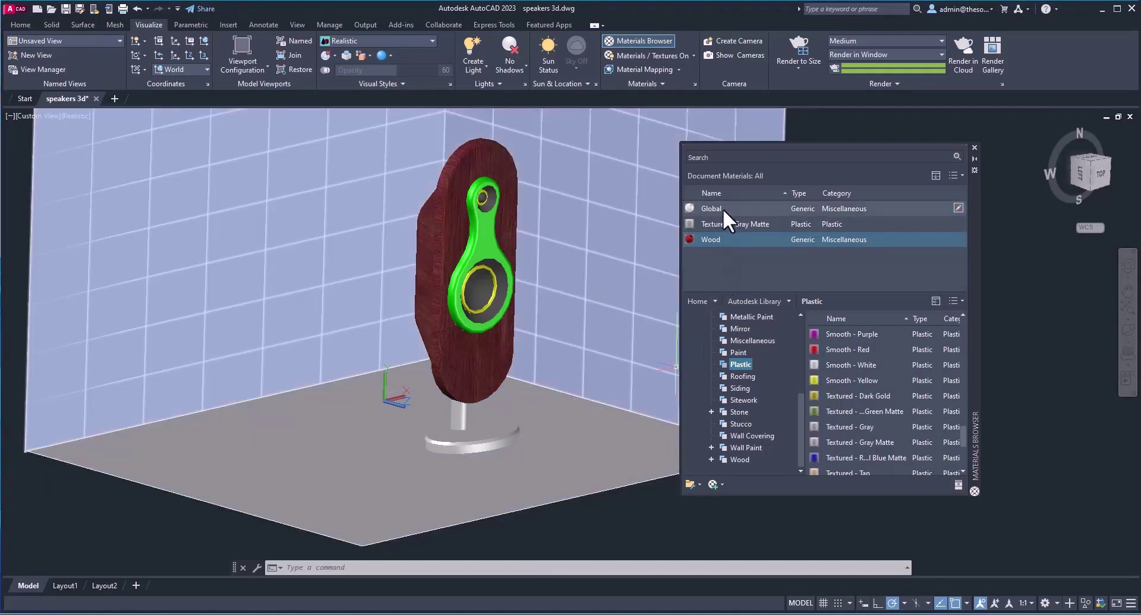
In AutoCAD, duplicate the Global material and name the copy Leather.
left_click(723, 208)
right_click(723, 208)
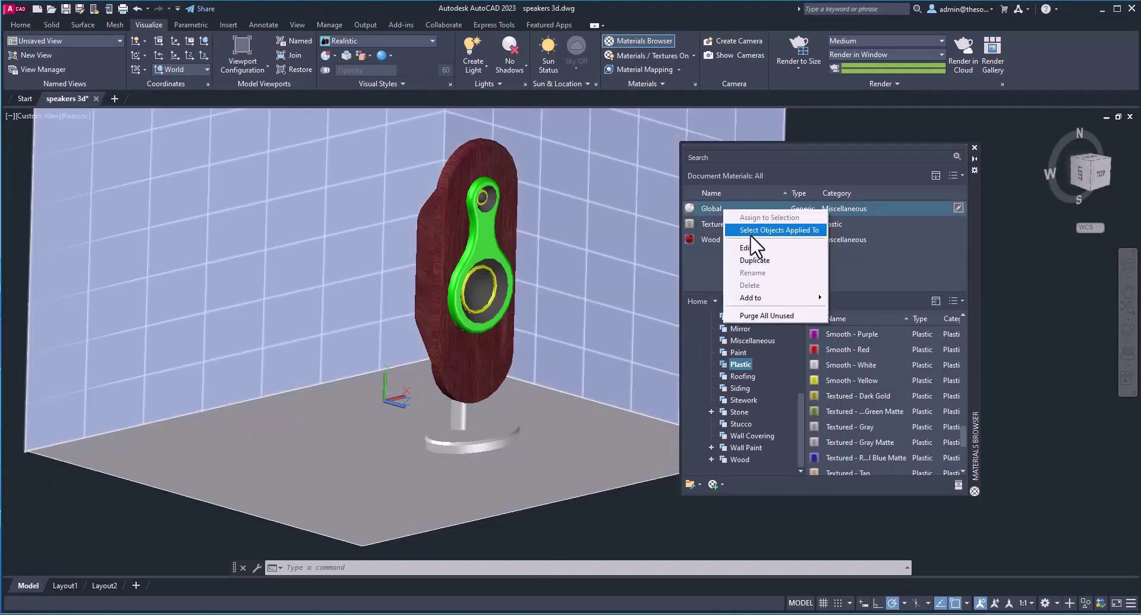
left_click(775, 263)
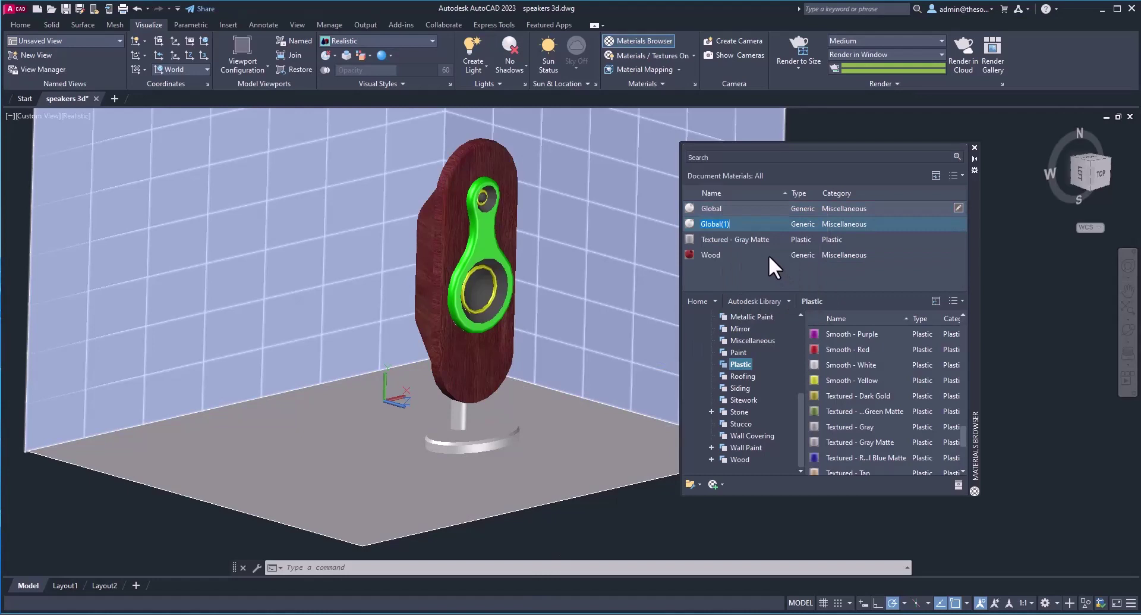
type("Leather")
key("Return")
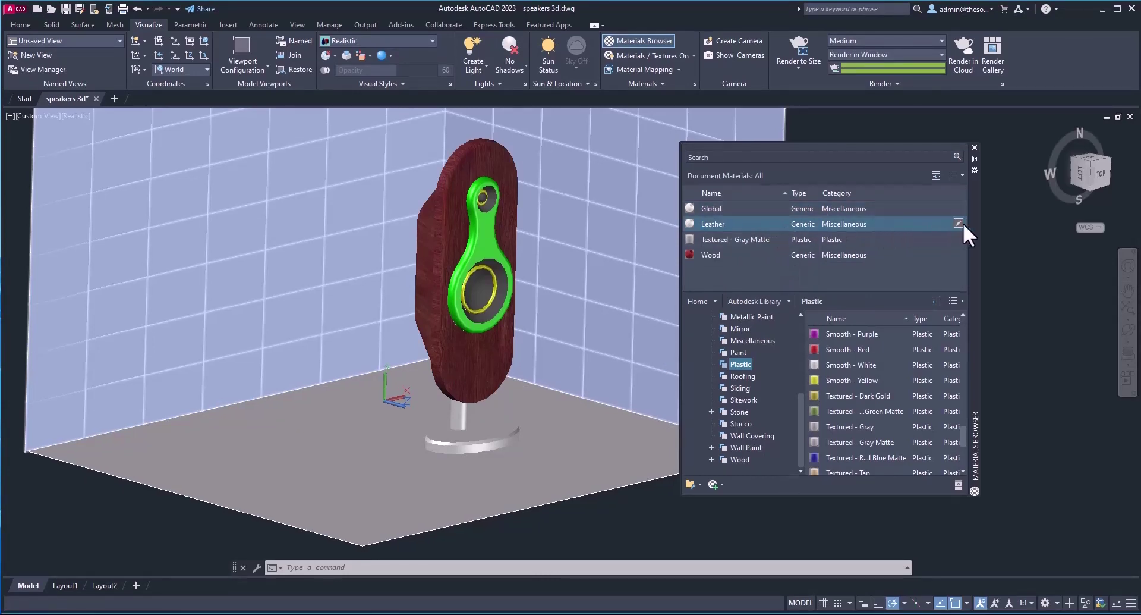
Edit the Leather material and assign the "black leather (Made with Poly)" file from Downloads as its image.
left_click(958, 223)
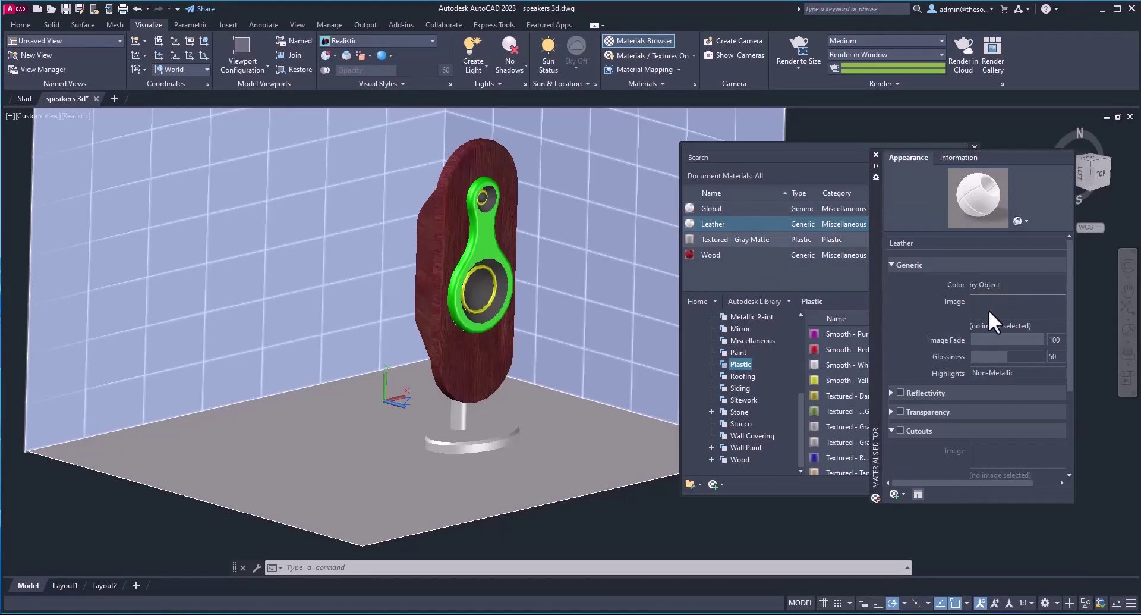
left_click(989, 308)
left_click(288, 243)
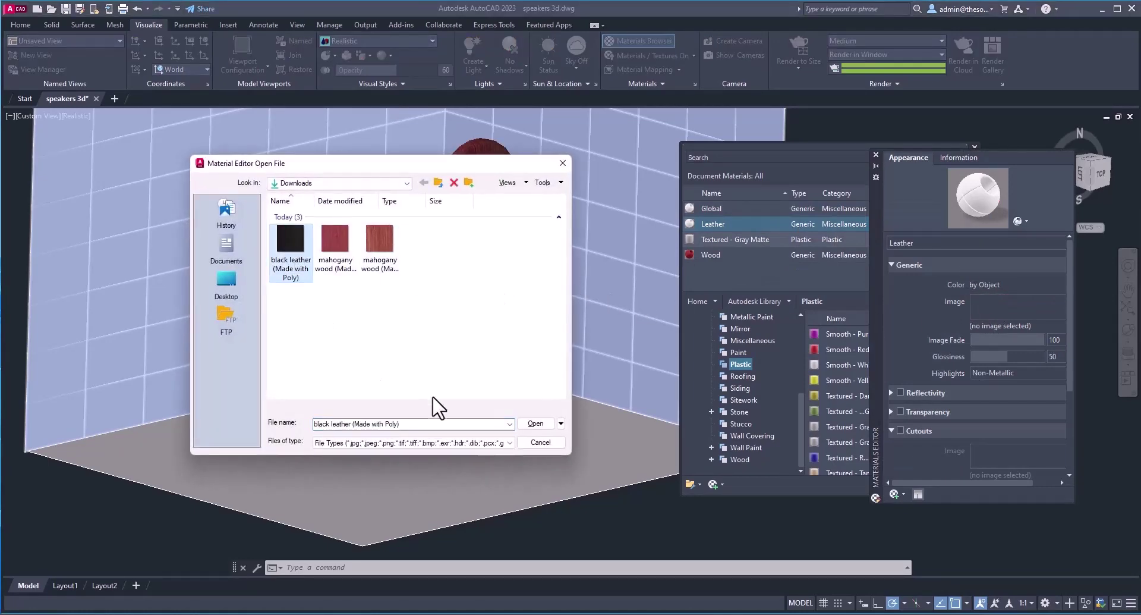
left_click(535, 423)
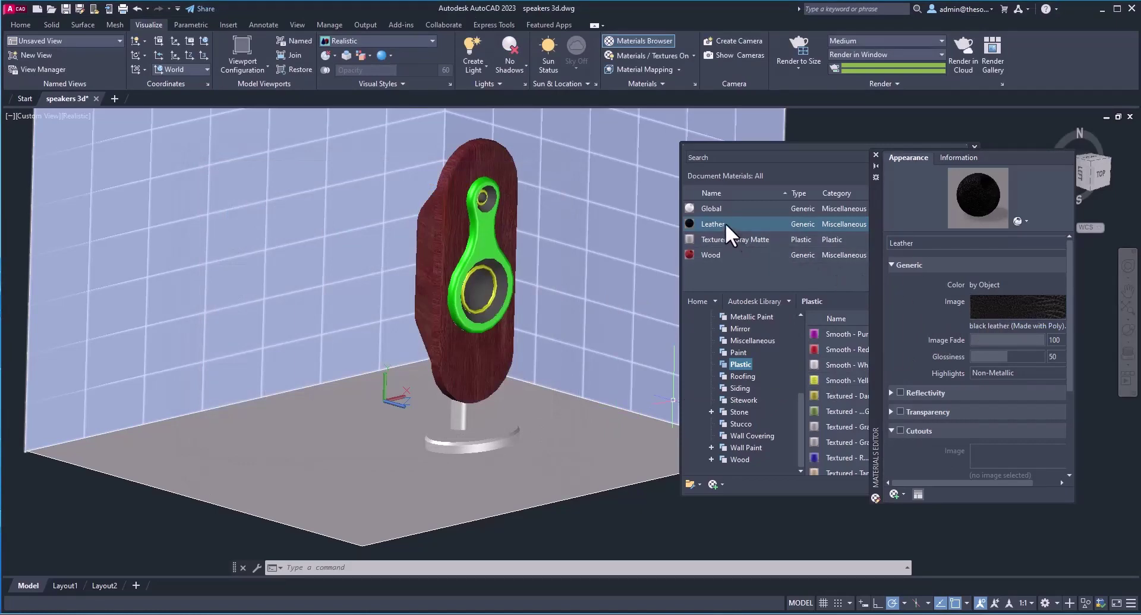
Apply the Leather material to the green surround around the two speaker drivers.
left_click(483, 233)
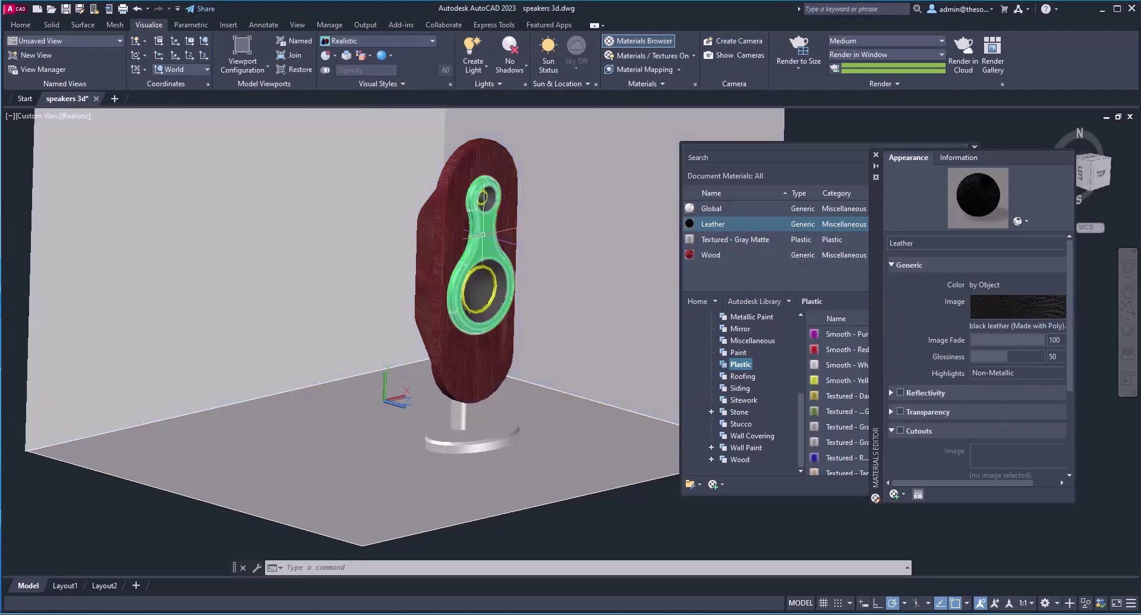
key("Escape")
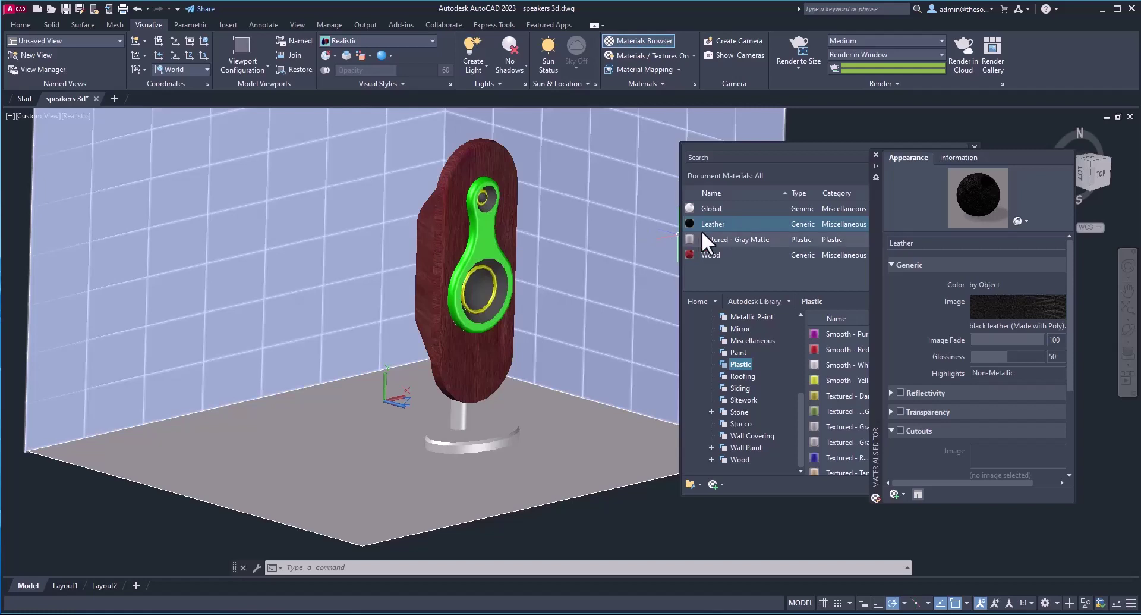
left_click_drag(713, 231, 502, 248)
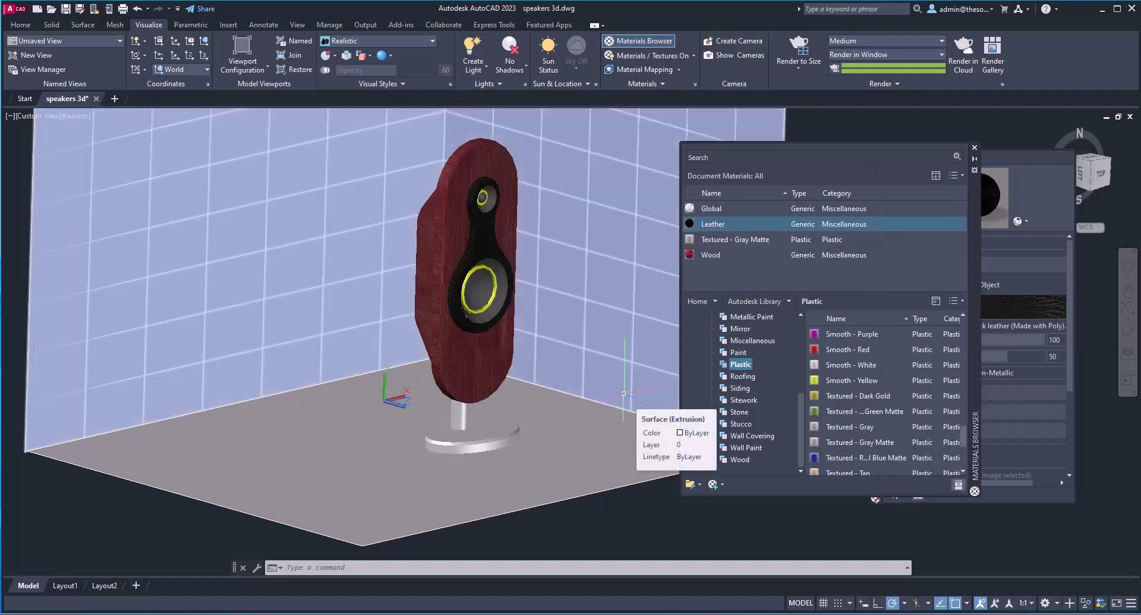
scroll(623, 393, "up", 4)
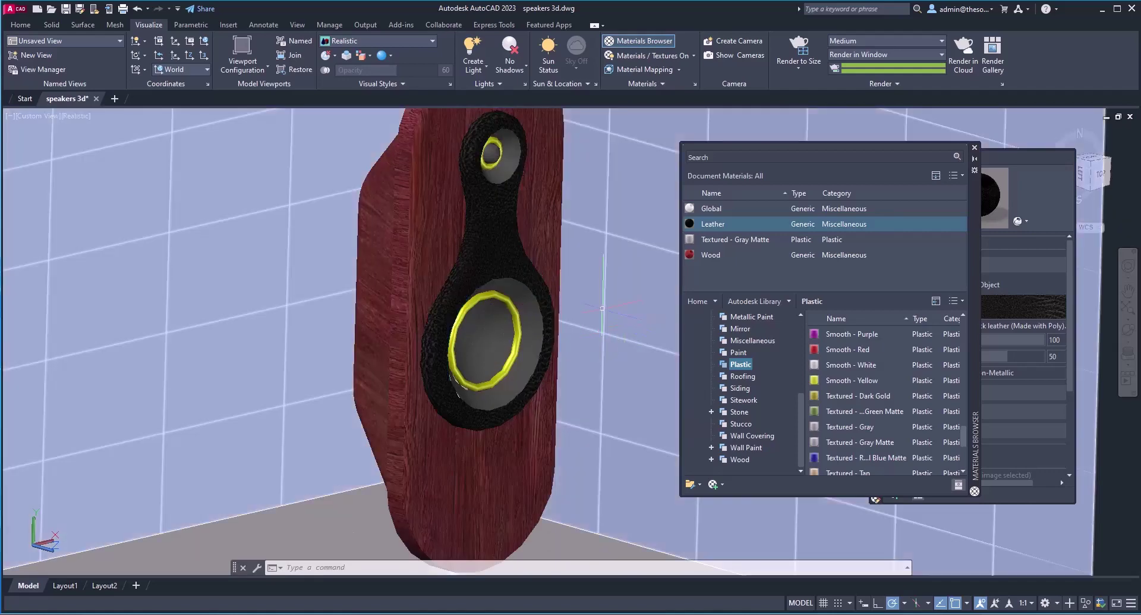
scroll(602, 308, "down", 2)
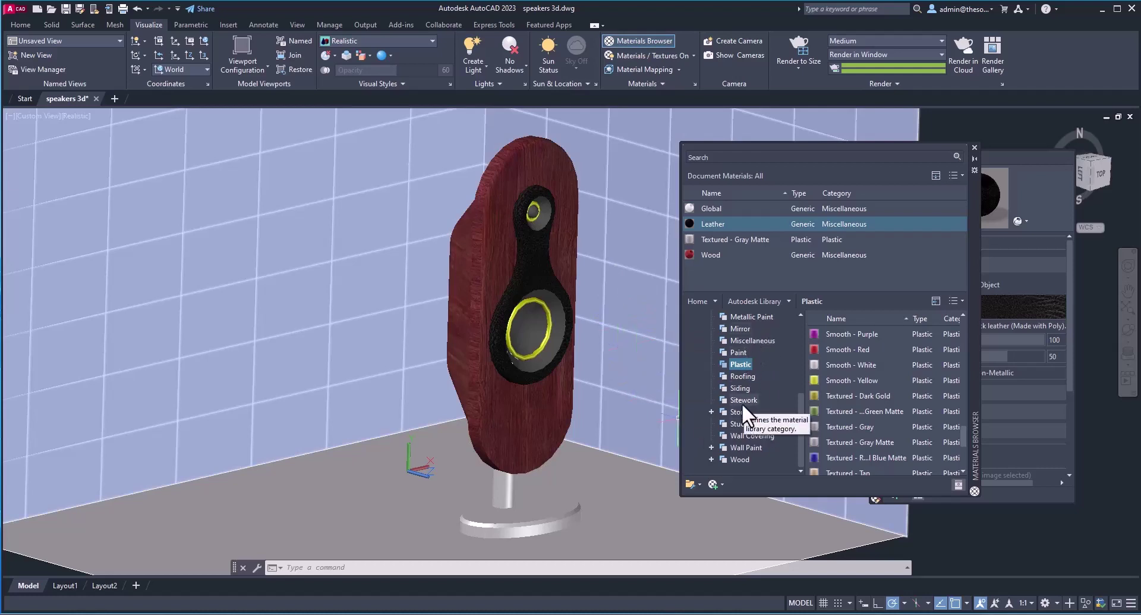
Add the Smooth - Burnt Red plastic from the Autodesk Library to the document materials.
scroll(862, 404, "down", 3)
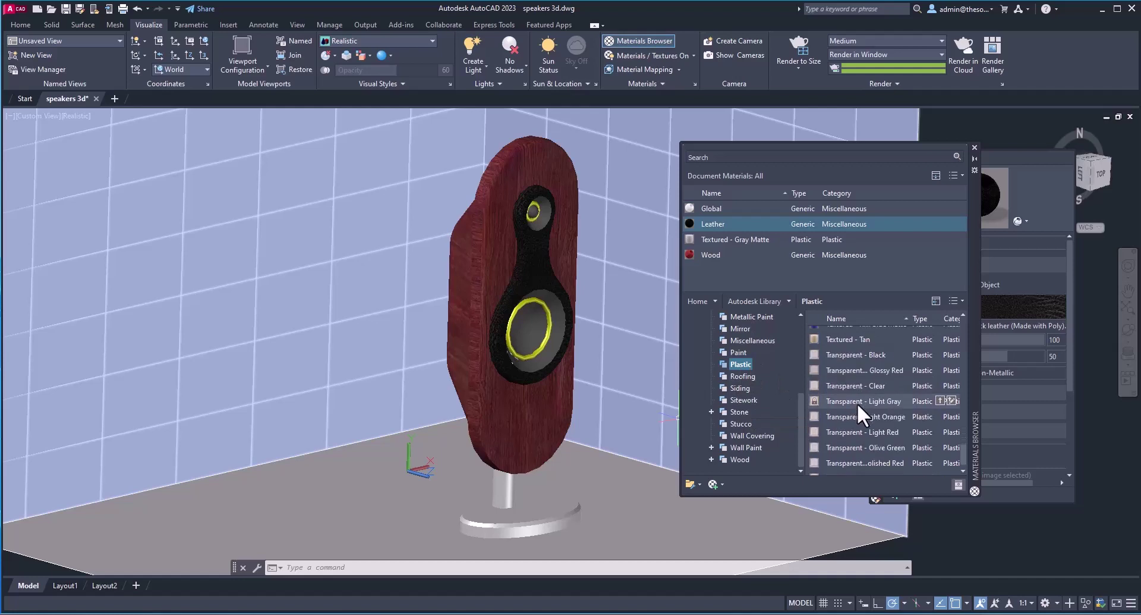
scroll(874, 429, "up", 3)
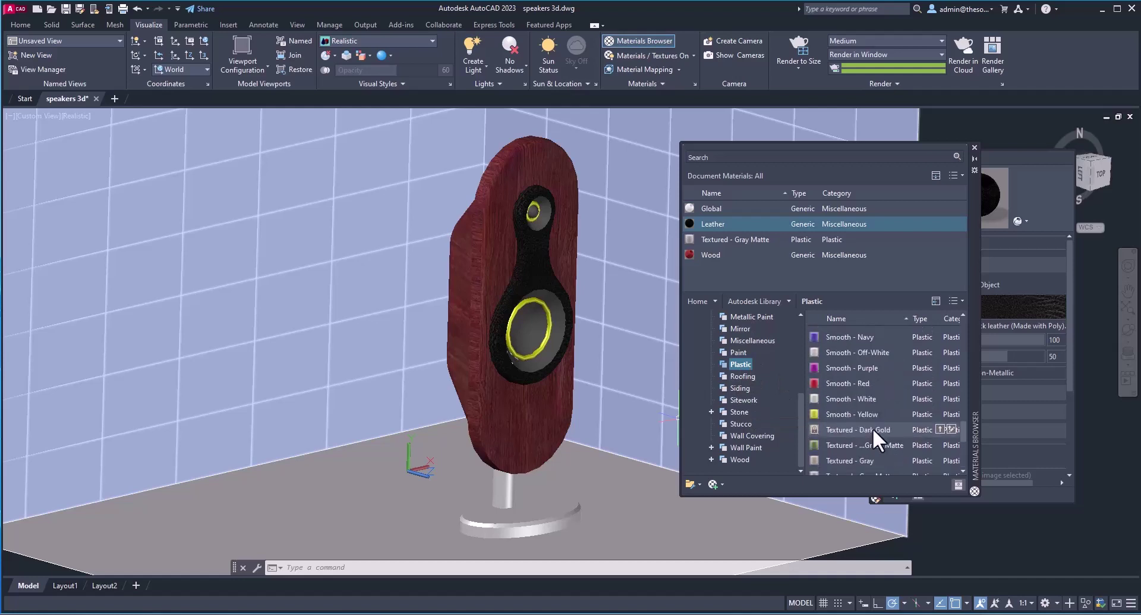
scroll(857, 380, "up", 4)
scroll(858, 380, "up", 4)
scroll(857, 379, "down", 1)
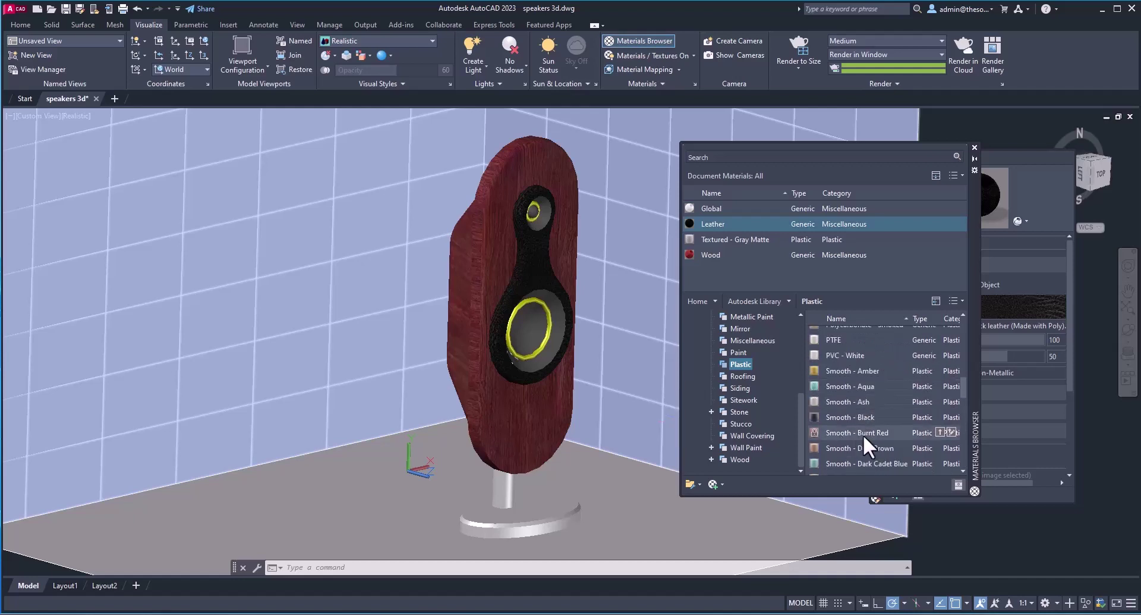
left_click(940, 431)
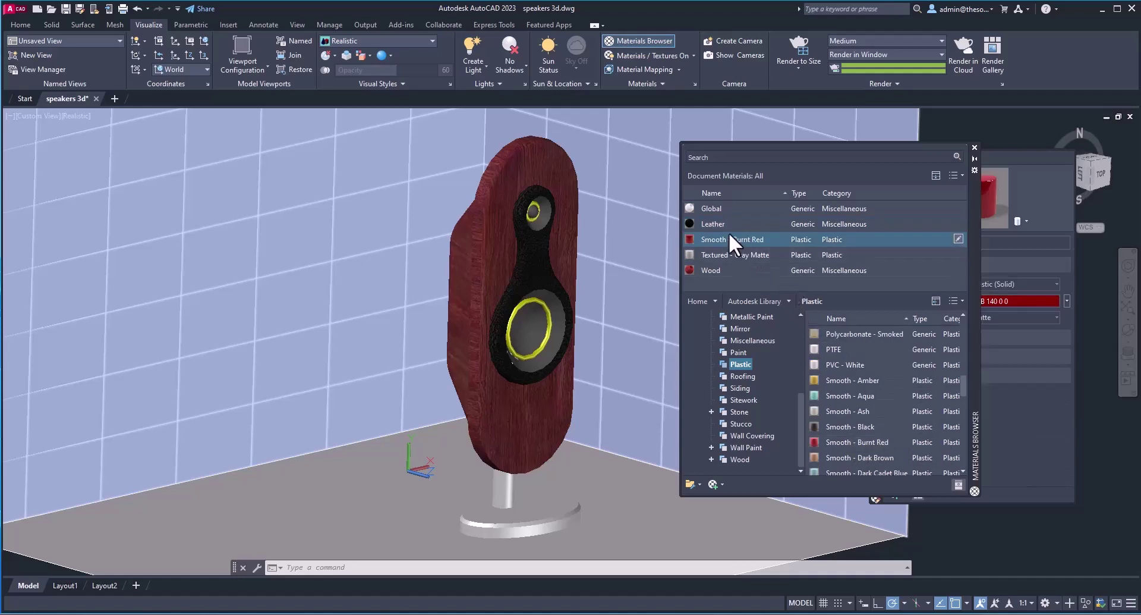
Assign the Smooth - Burnt Red material to the yellow rings of both speaker drivers.
left_click(534, 302)
left_click_drag(521, 302, 644, 249)
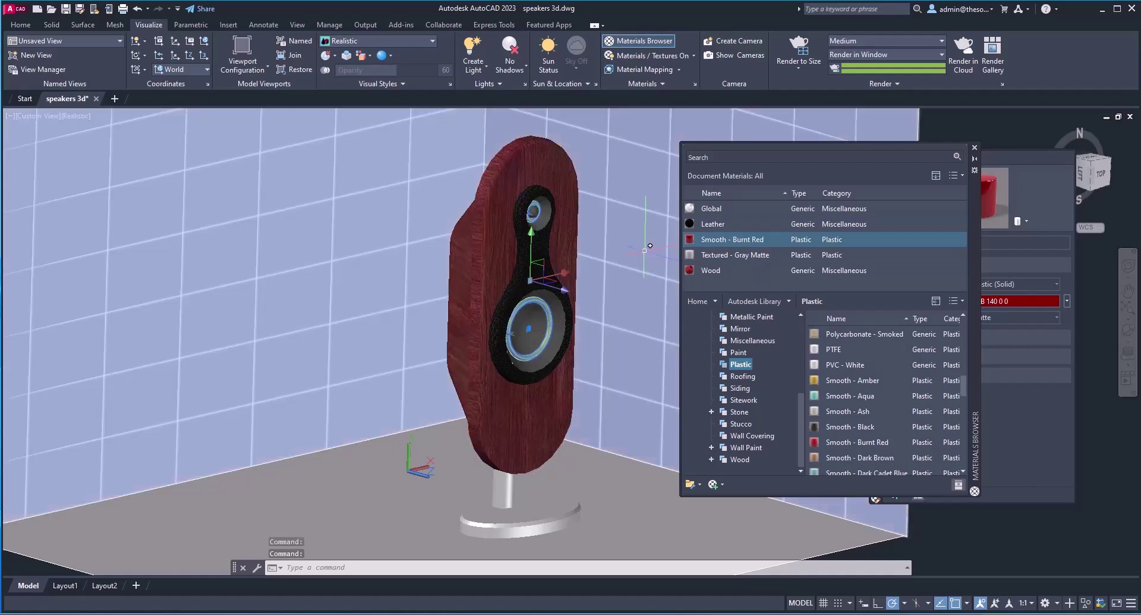
right_click(727, 236)
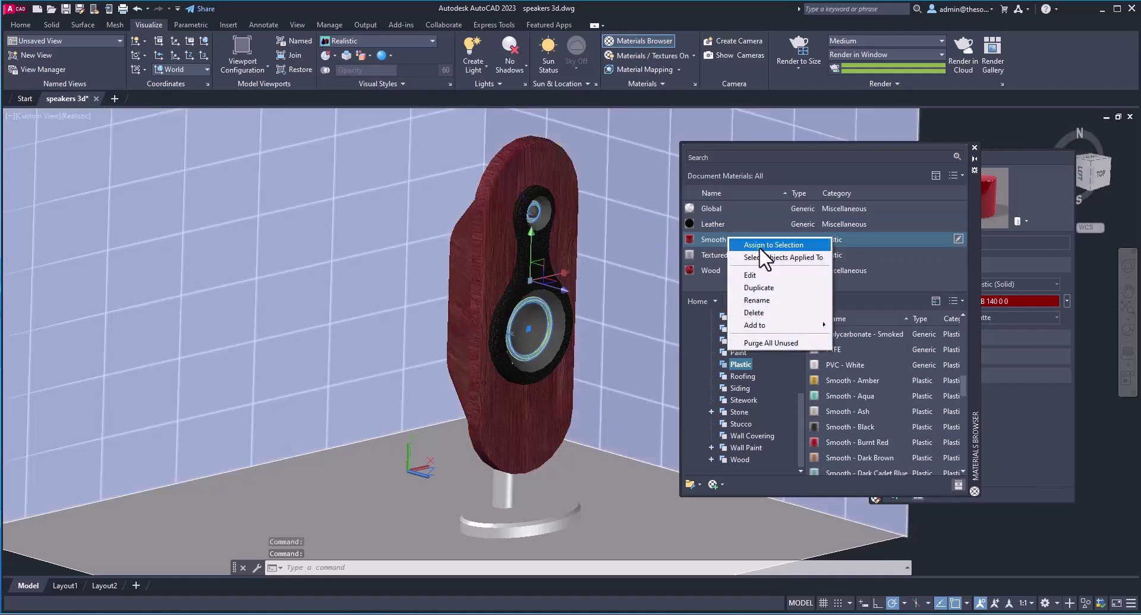
left_click(762, 246)
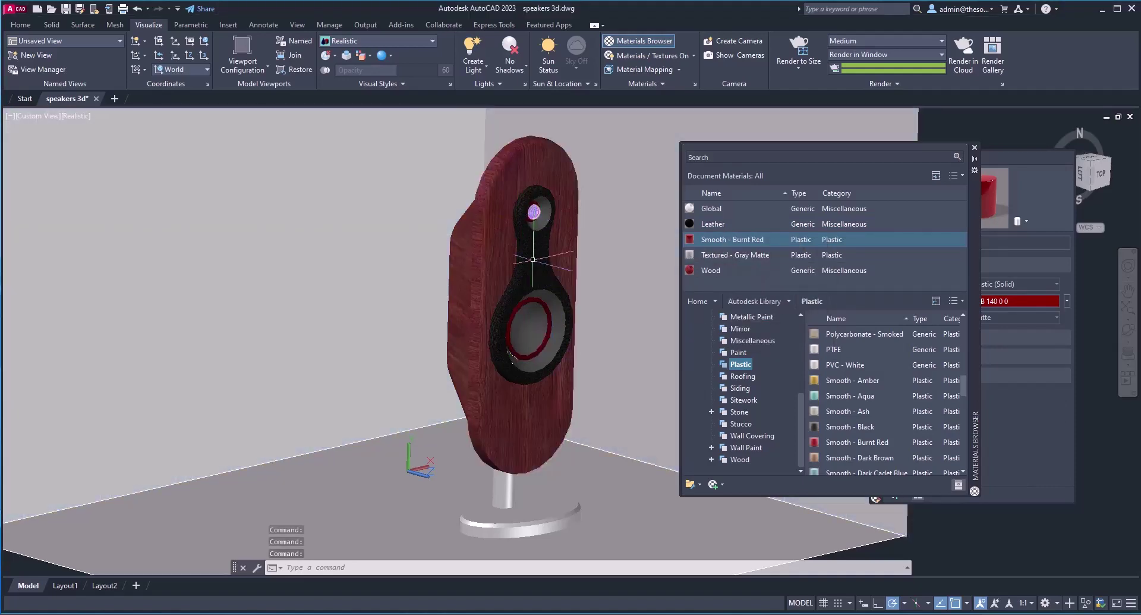
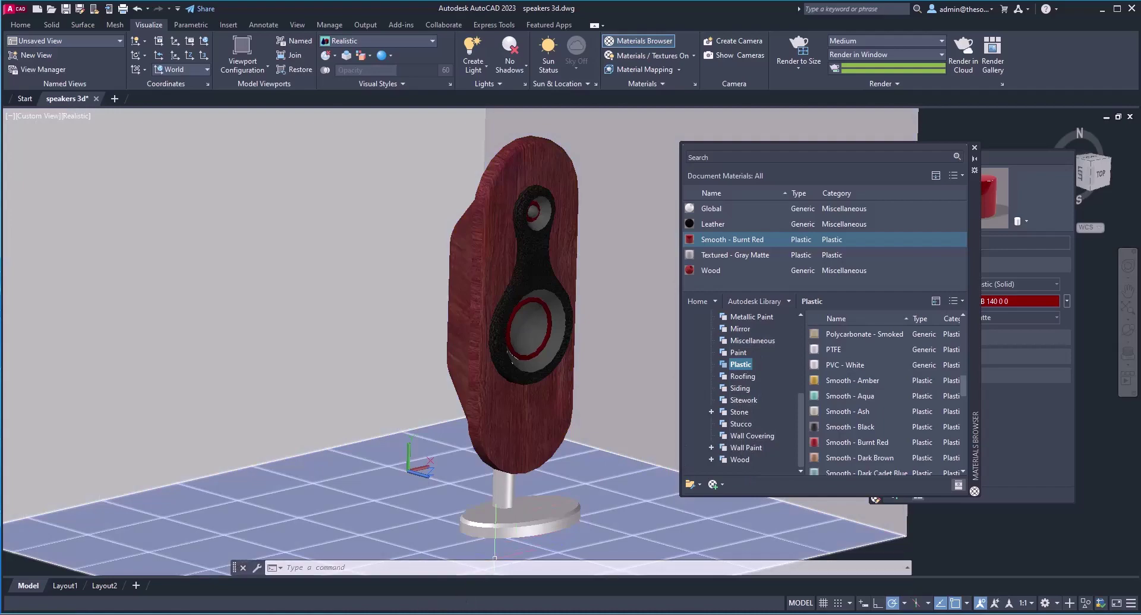
Switch back to Poly in the browser and generate texture swatches from the prompt "fabric".
mouse_move(407, 614)
left_click(407, 571)
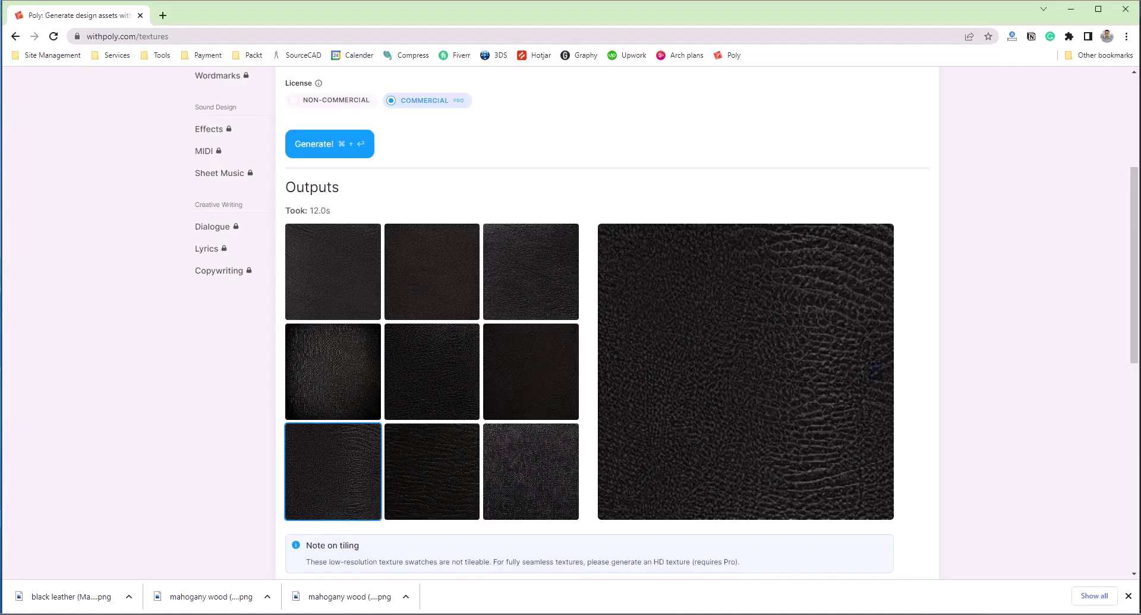
scroll(434, 235, "up", 4)
left_click_drag(364, 218, 294, 225)
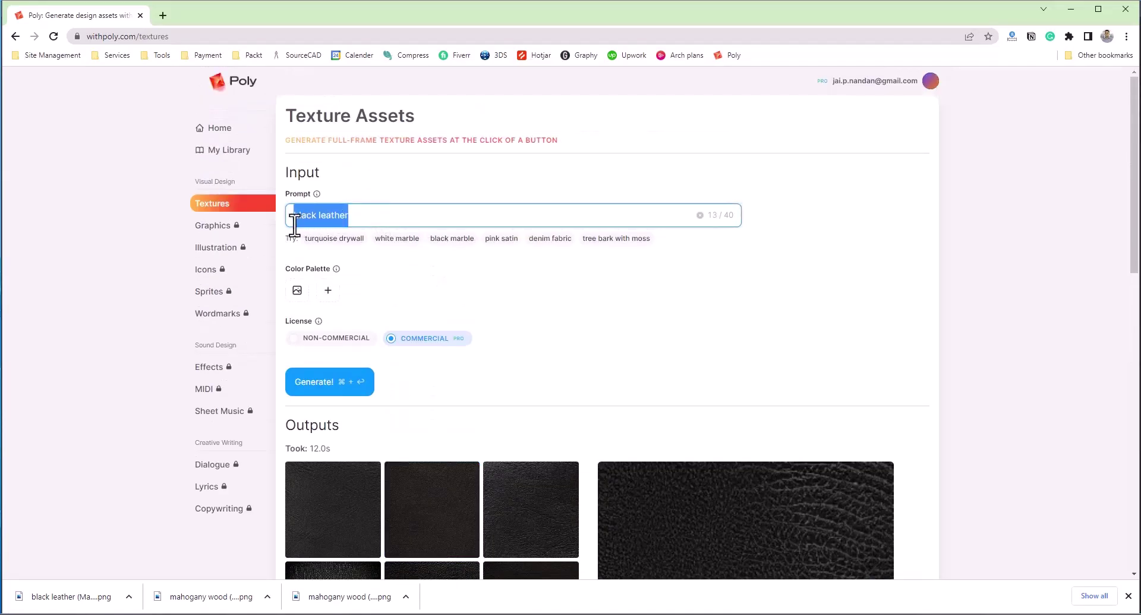
type("fabric")
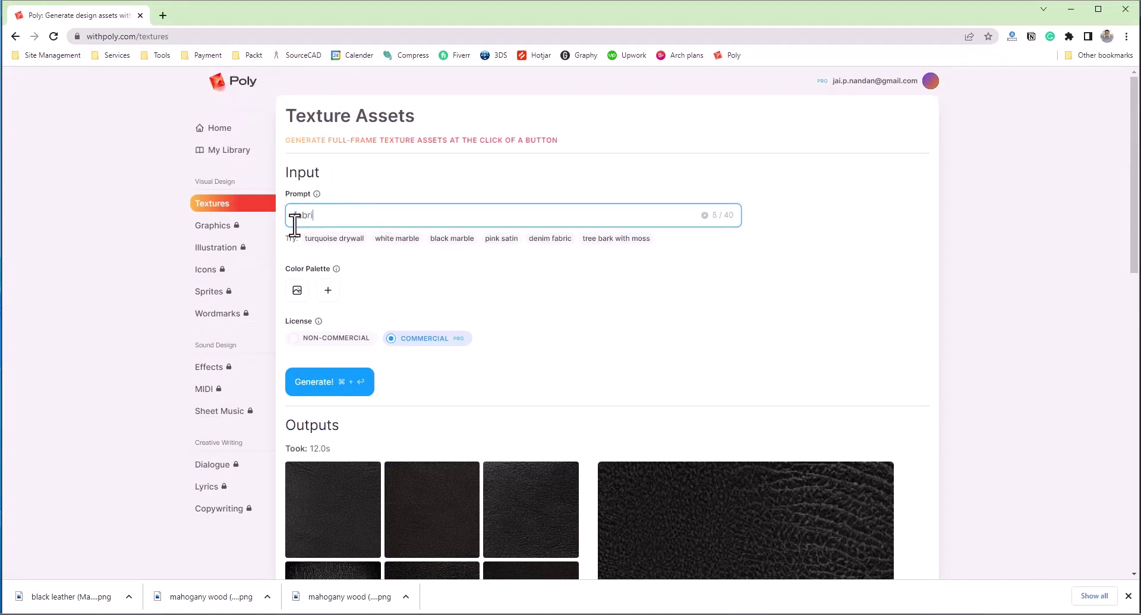
left_click(333, 380)
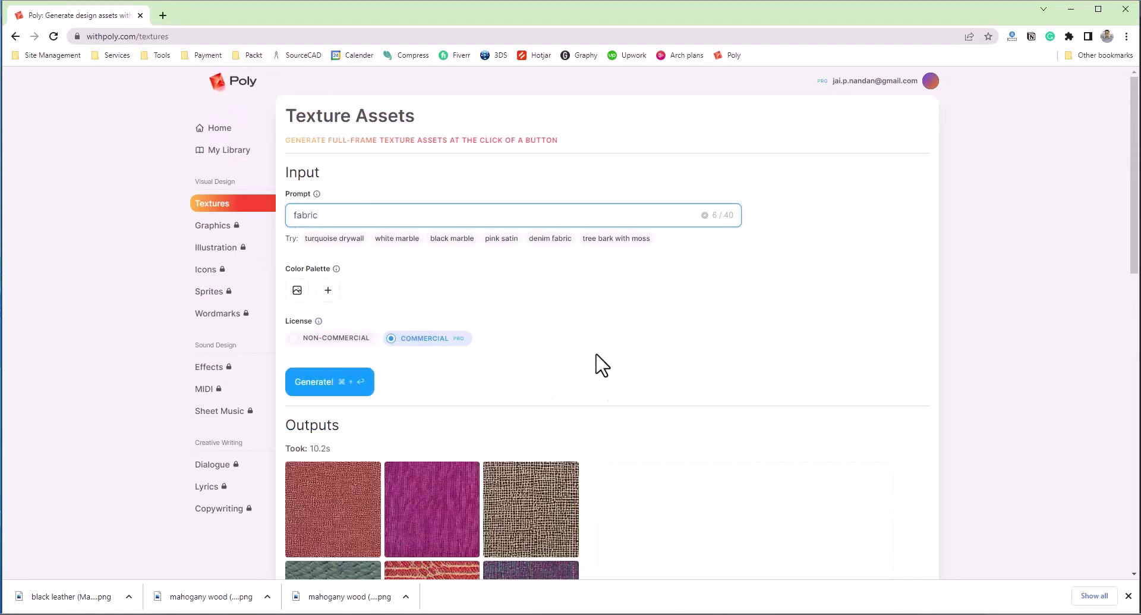
Choose the reddish-brown woven fabric swatch, first in the results grid, and download it.
scroll(596, 355, "down", 4)
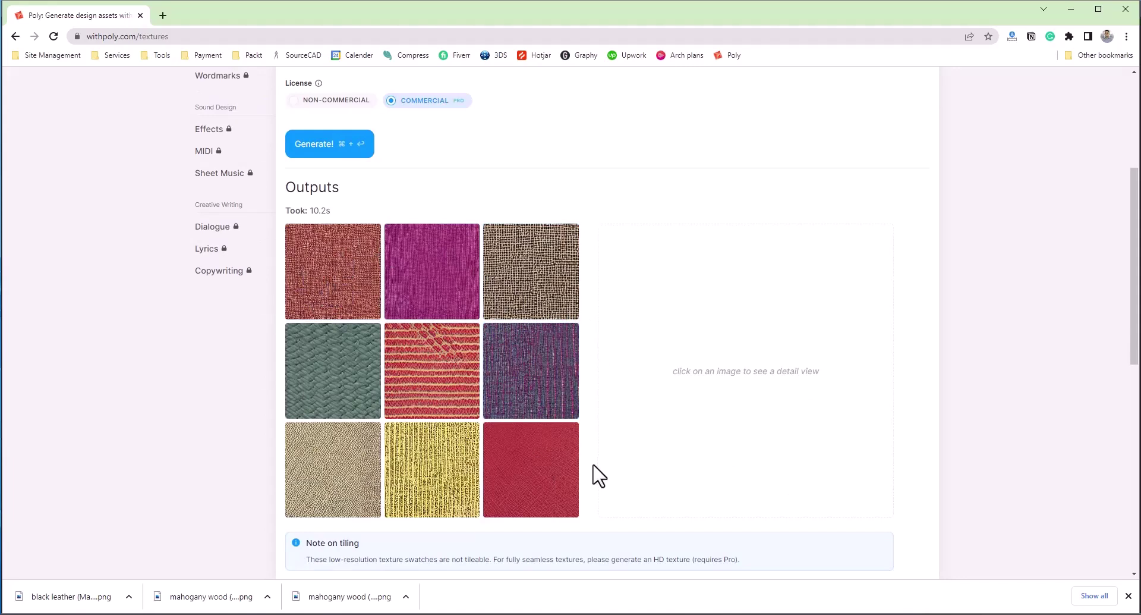
left_click(356, 280)
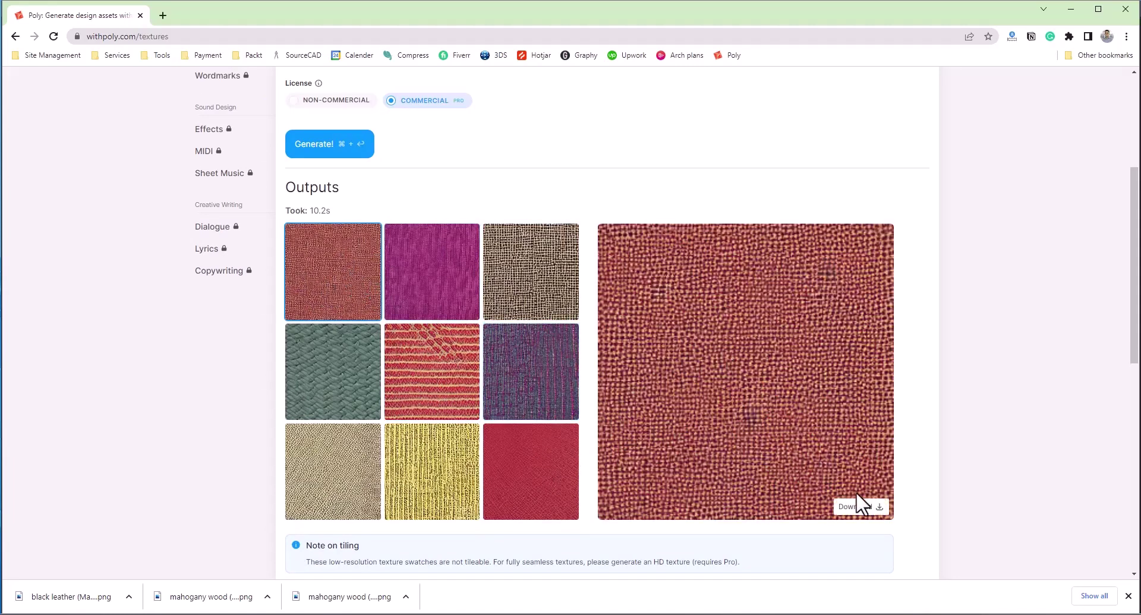
left_click(875, 509)
scroll(590, 220, "up", 4)
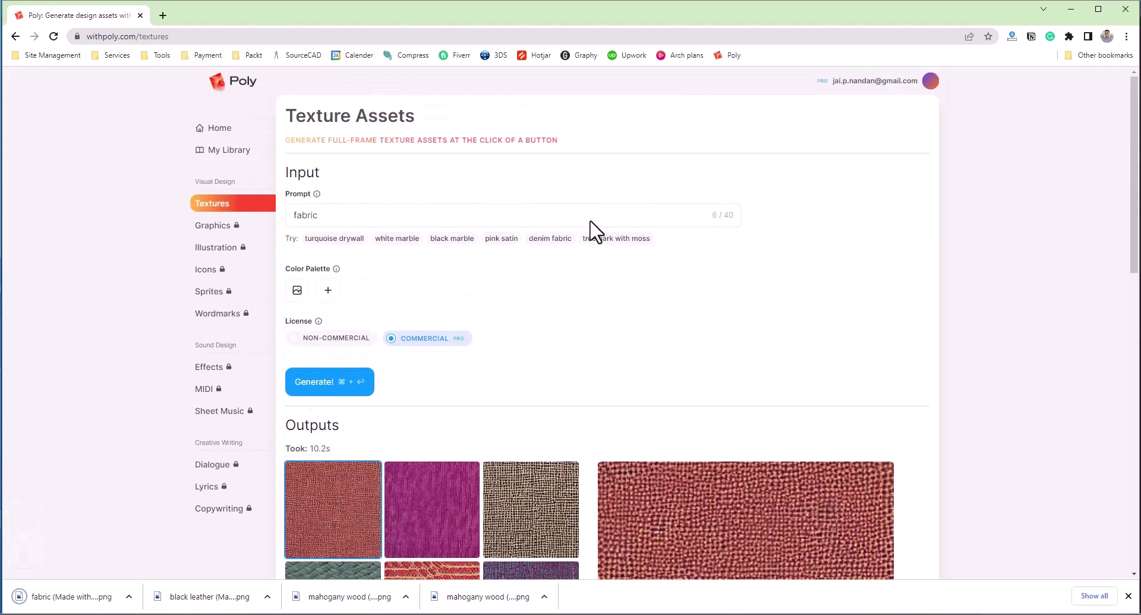
Replace the prompt with "grey aluminum" and generate texture swatches from it.
left_click_drag(325, 211, 293, 218)
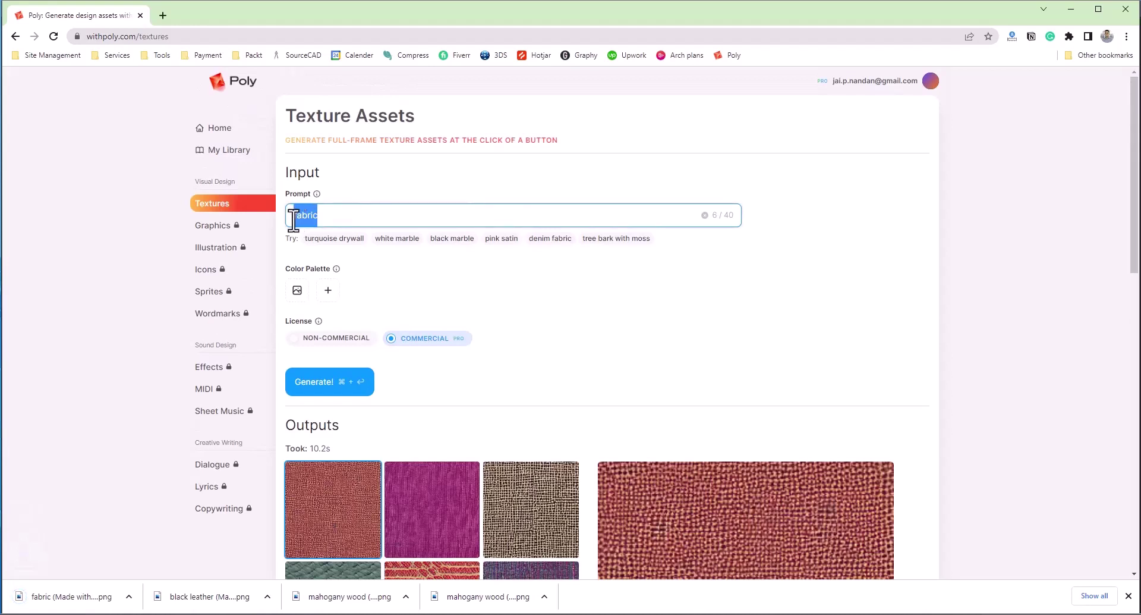
type("grey alumini")
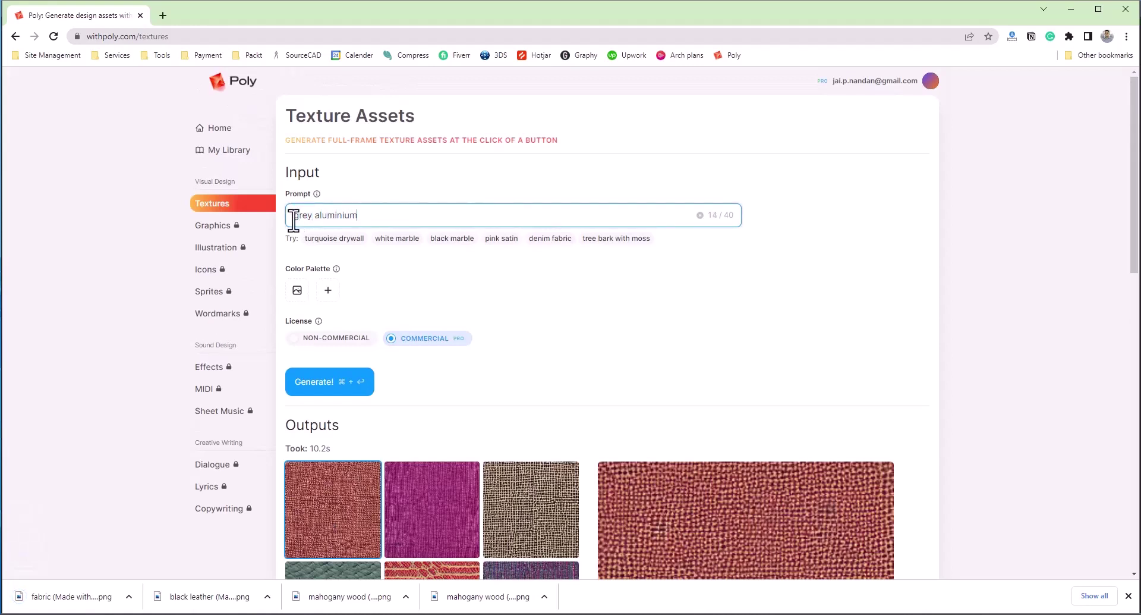
type("um")
right_click(333, 215)
left_click(351, 226)
left_click(342, 384)
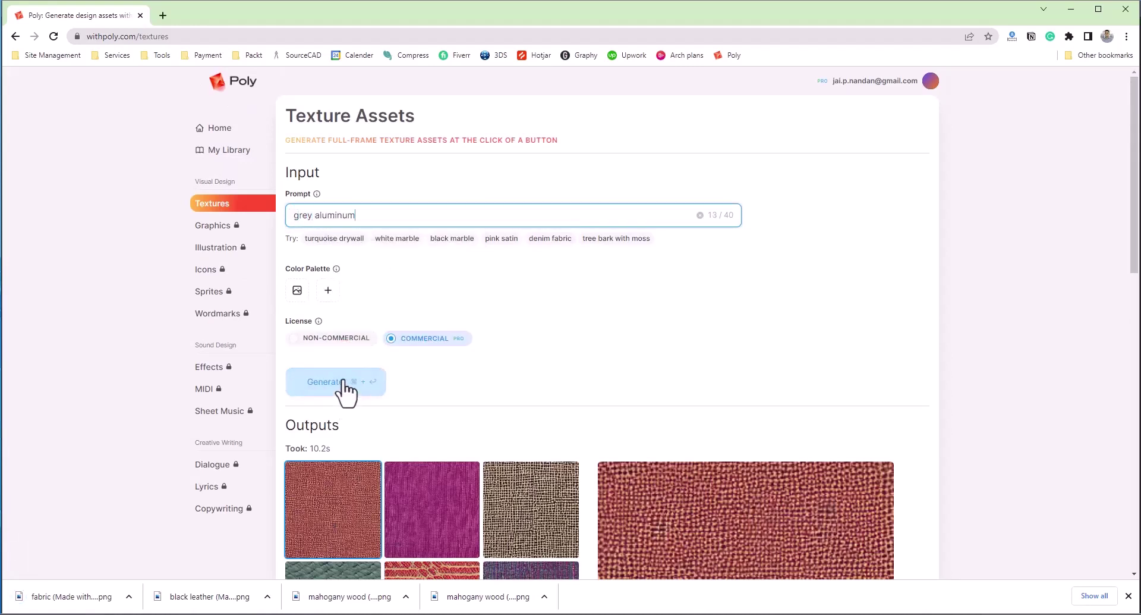
Choose the fine-grained grey swatch, third in the first row of results, and download it.
scroll(601, 393, "down", 3)
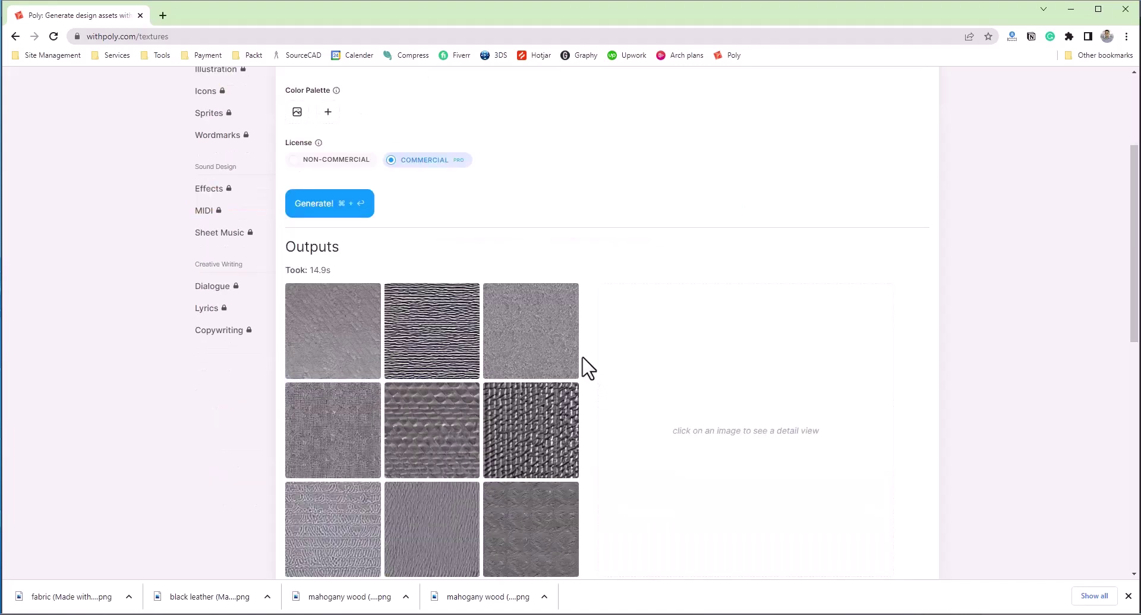
left_click(541, 341)
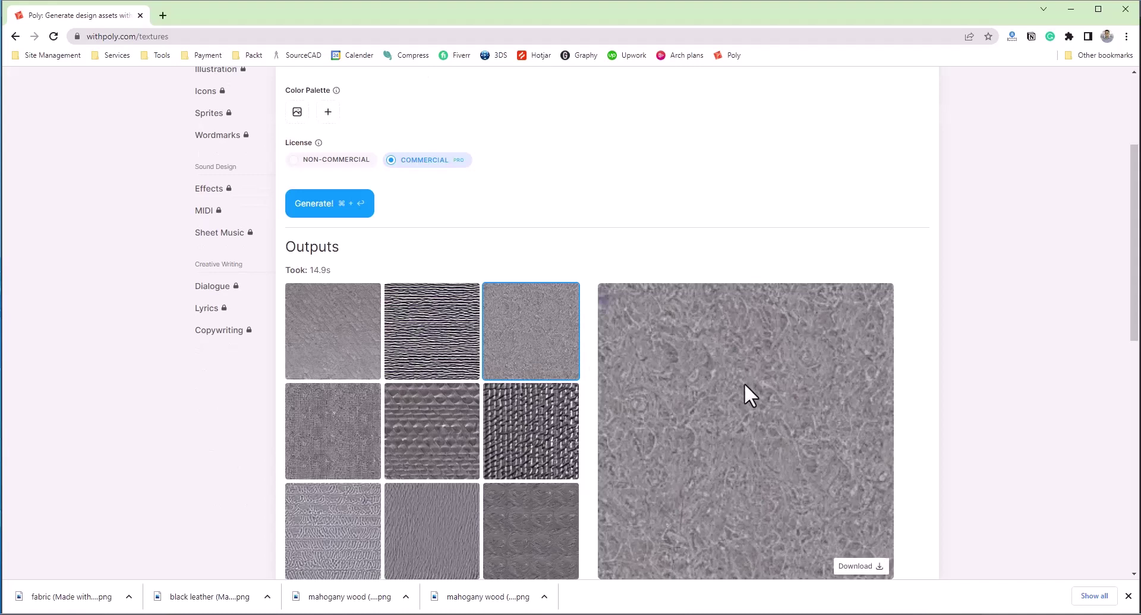
scroll(747, 392, "down", 2)
left_click(865, 450)
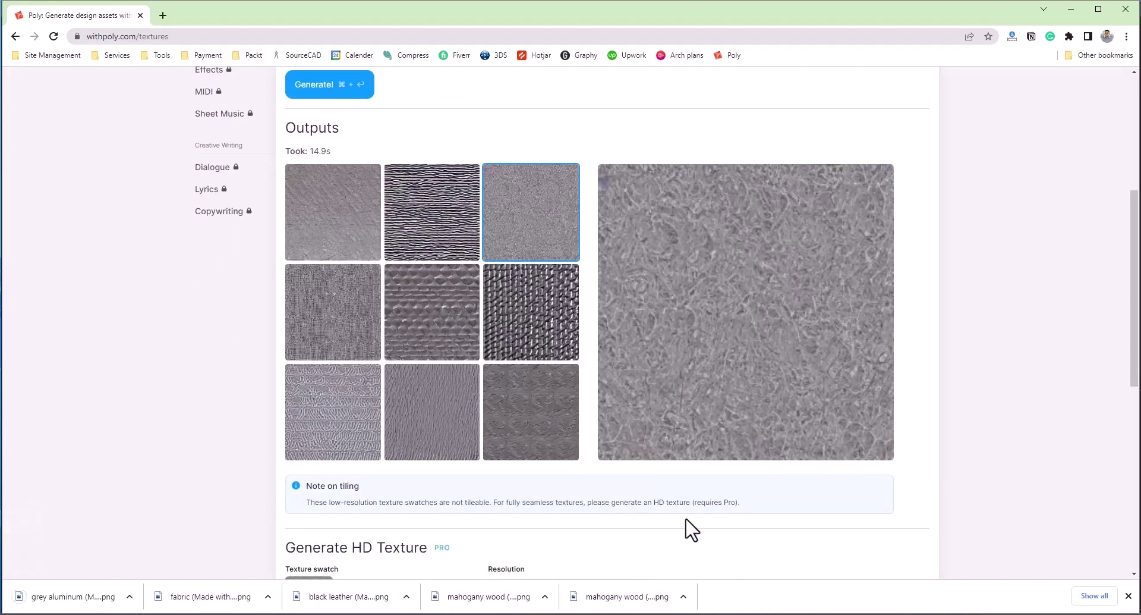
Switch to AutoCAD, duplicate the Global material and name the copy Aluminium.
key("alt+Tab")
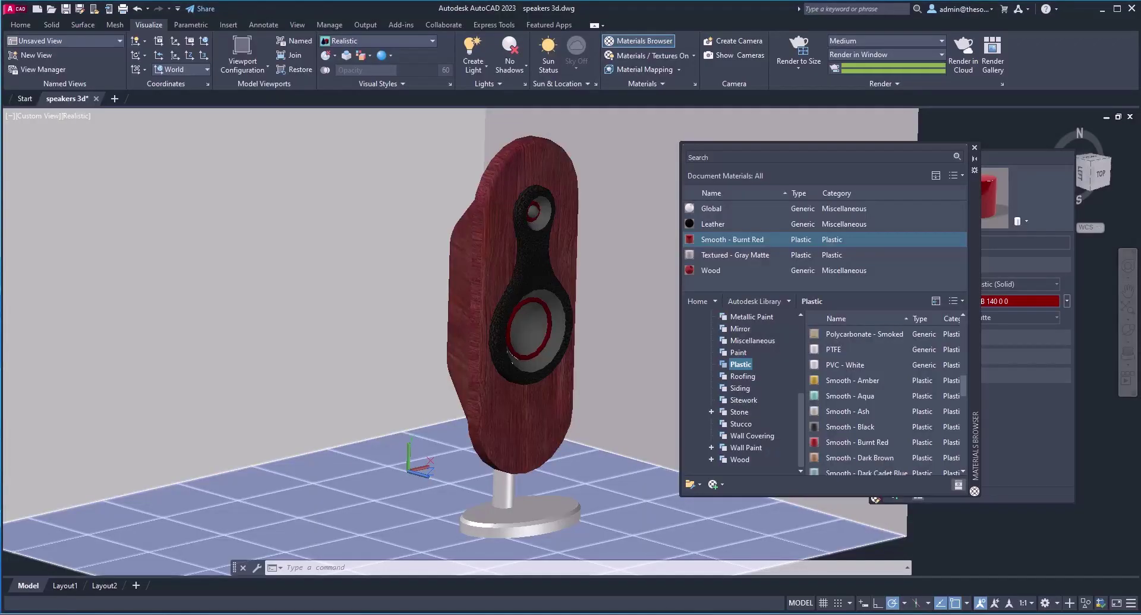
left_click(719, 212)
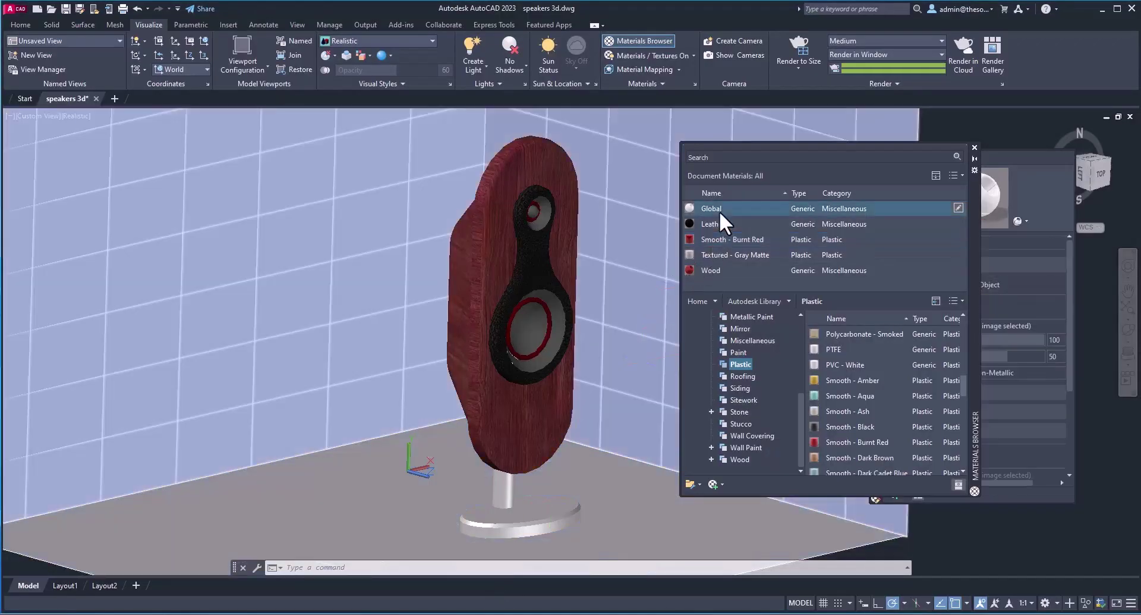
right_click(720, 212)
left_click(770, 257)
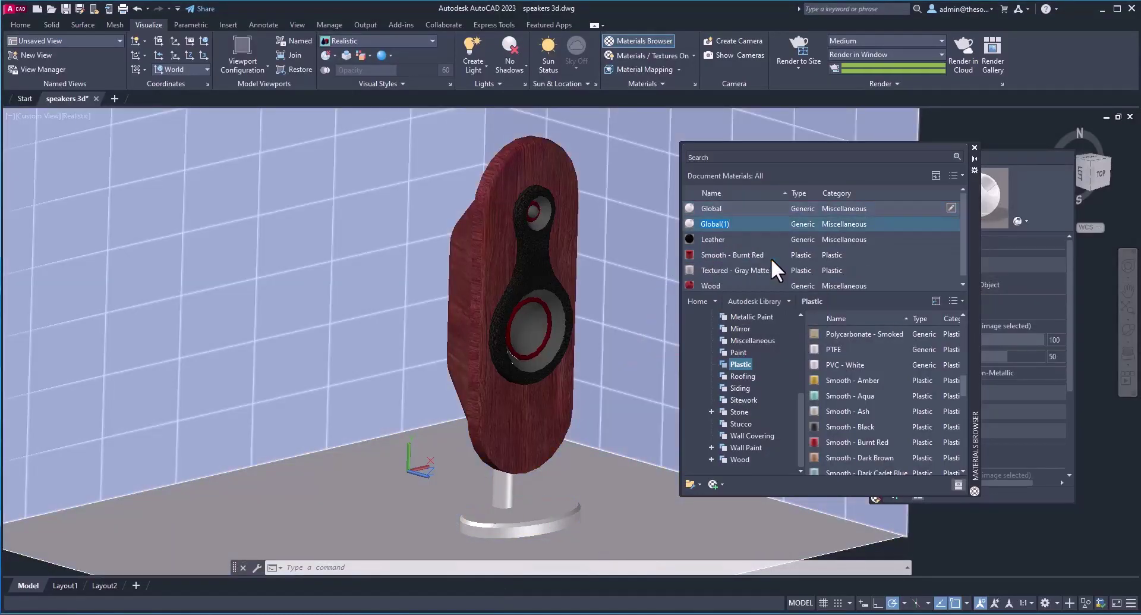
type("Aluminium")
key("Return")
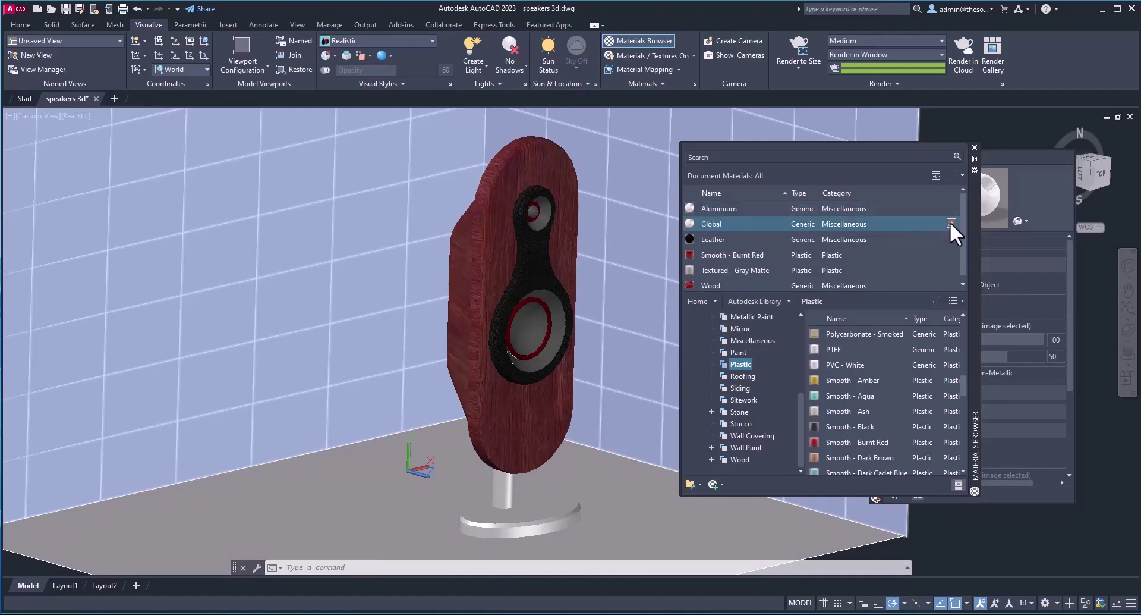
Open the Aluminium material for editing and load "grey aluminum (Made with Poly)" from Downloads as its generic image.
left_click(951, 223)
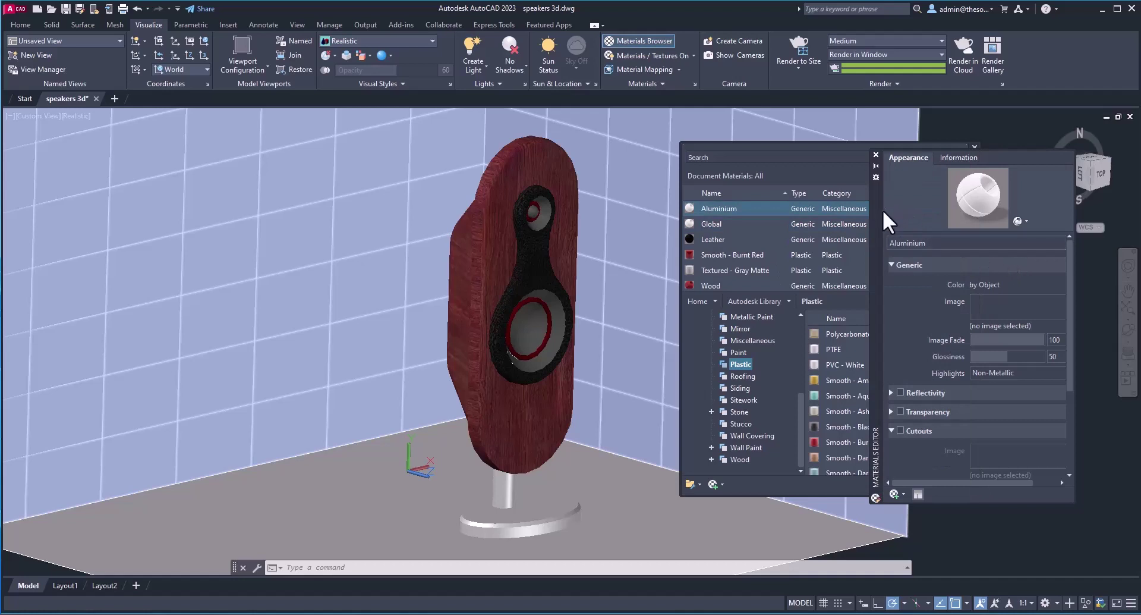
left_click_drag(883, 209, 738, 213)
left_click(851, 303)
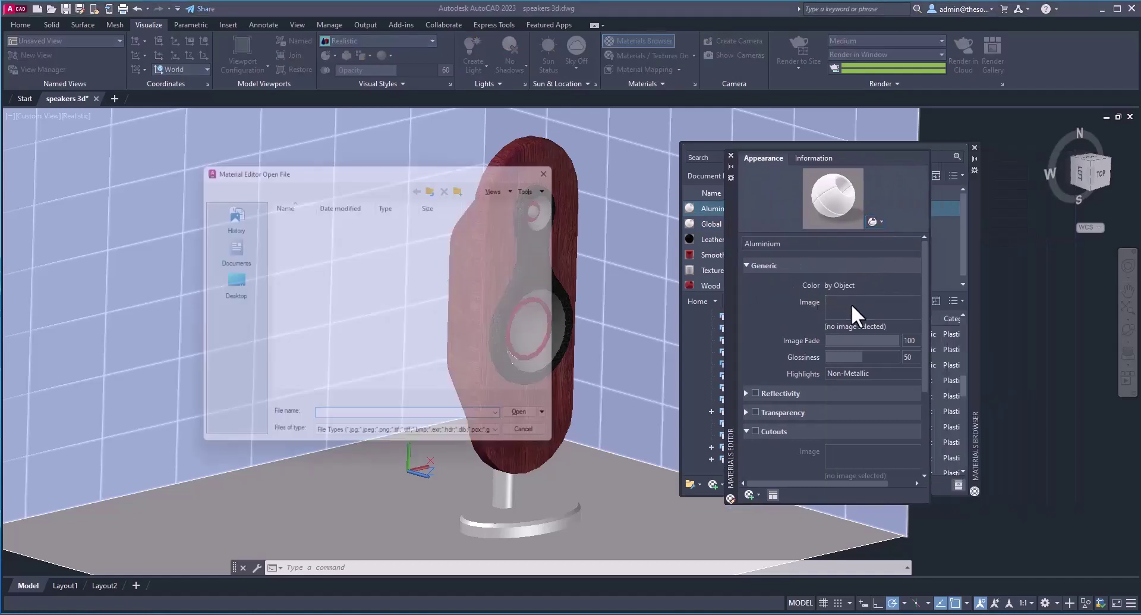
left_click(380, 274)
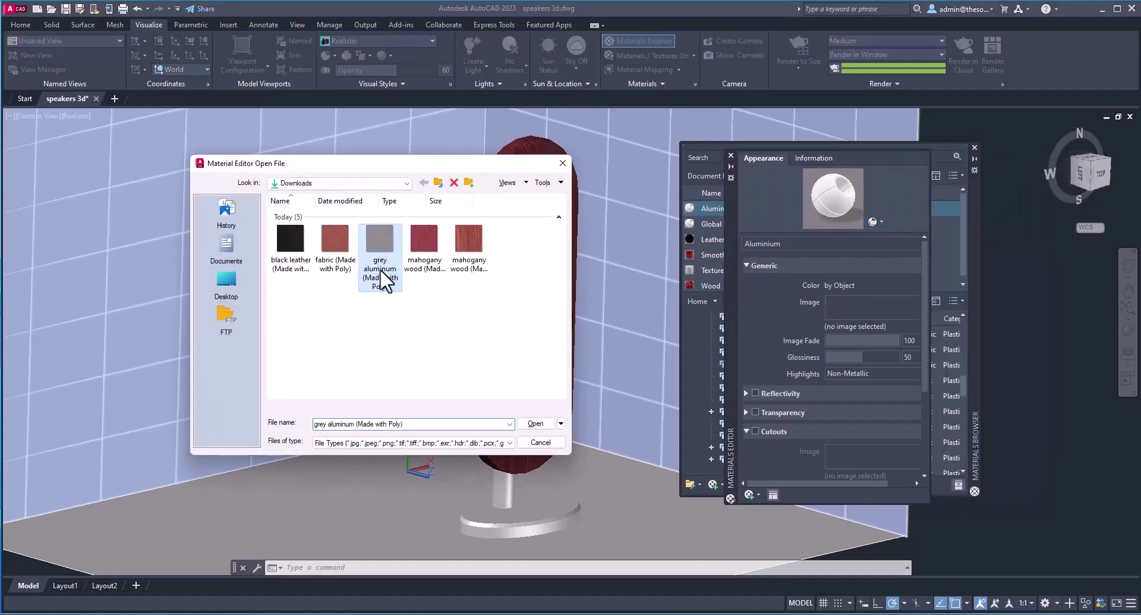
left_click(535, 424)
mouse_move(884, 298)
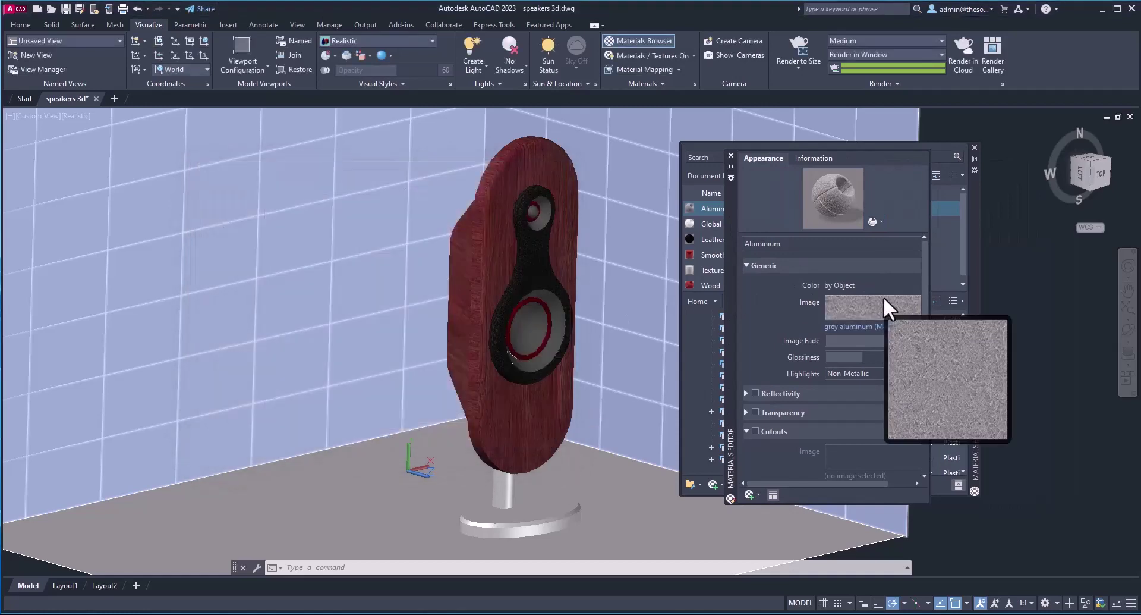
Close the material editor and assign the Aluminium material to the speaker stand's oval base and its post.
middle_click_drag(599, 431, 579, 378)
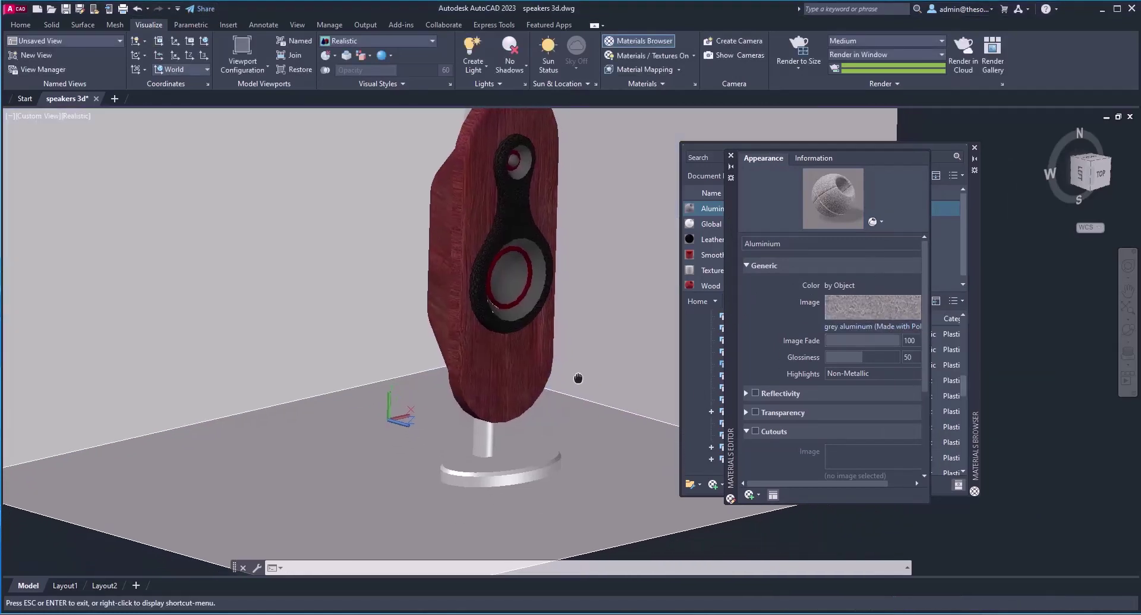
key("Escape")
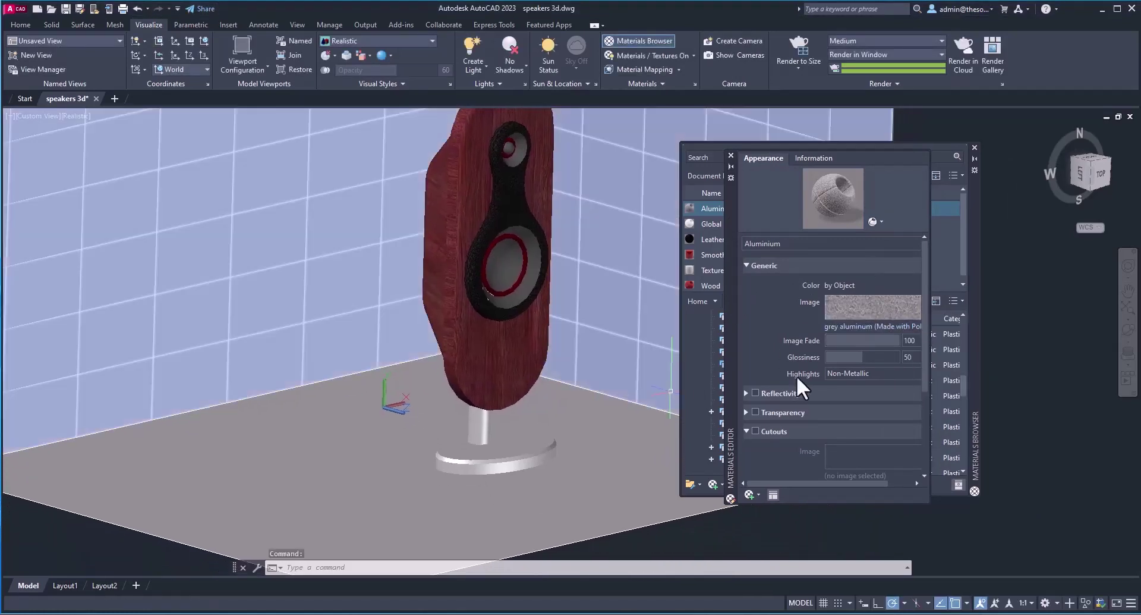
left_click(731, 154)
left_click_drag(740, 207, 522, 446)
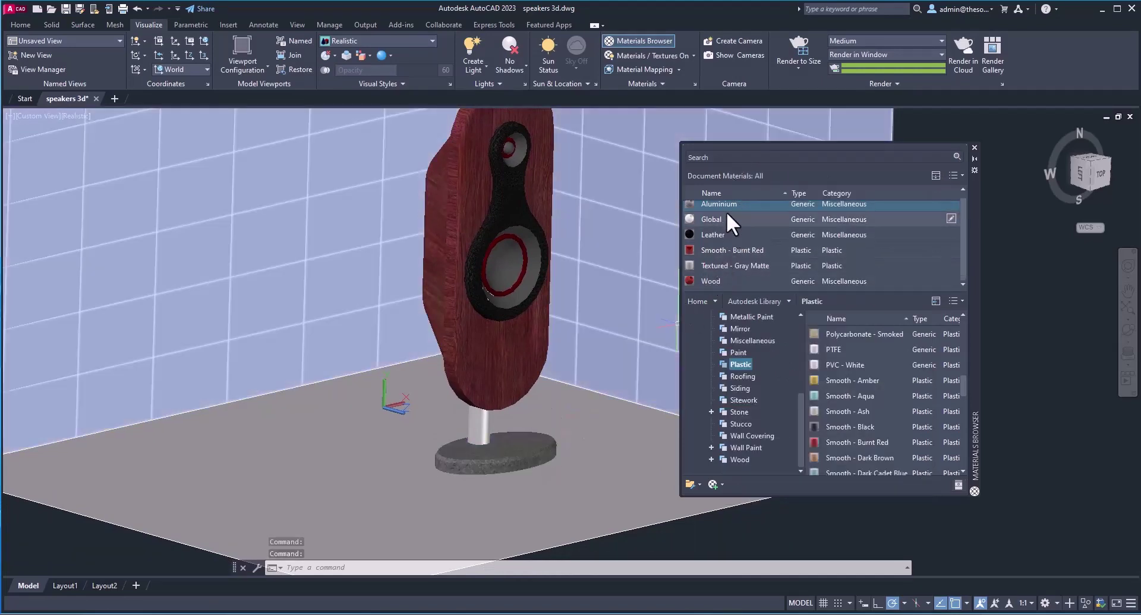
left_click_drag(726, 212, 480, 422)
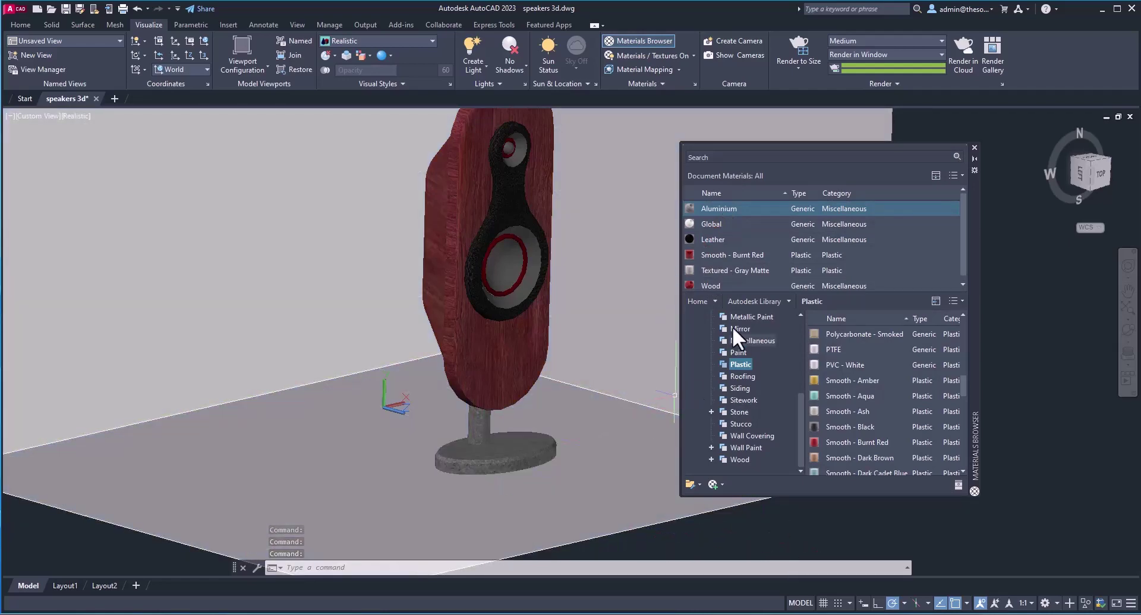
Duplicate the Global material again and name the copy Fabric.
right_click(729, 219)
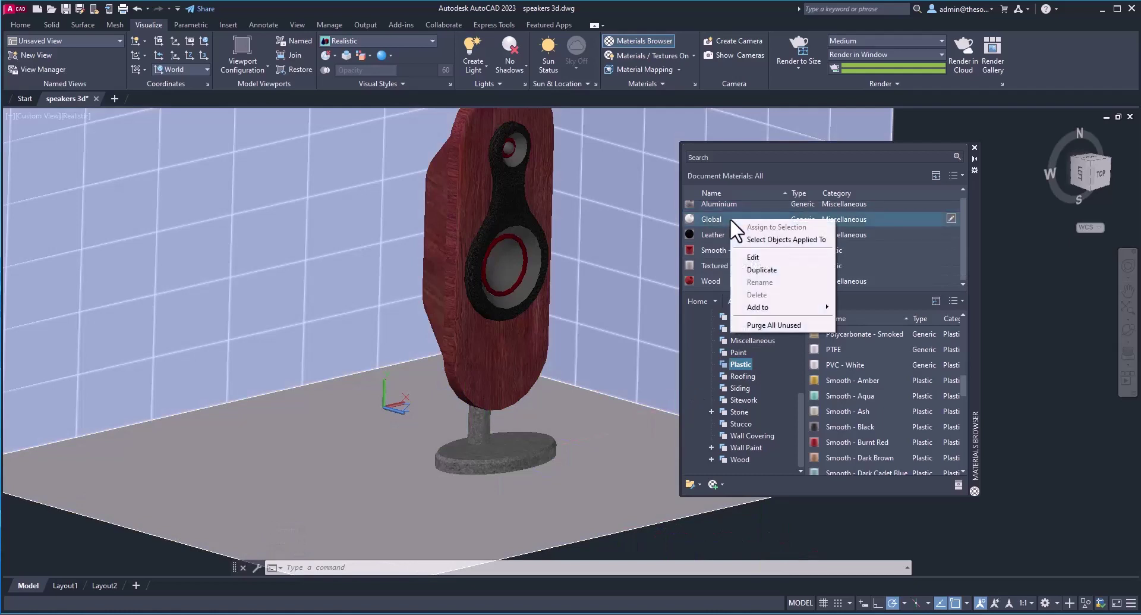
left_click(785, 269)
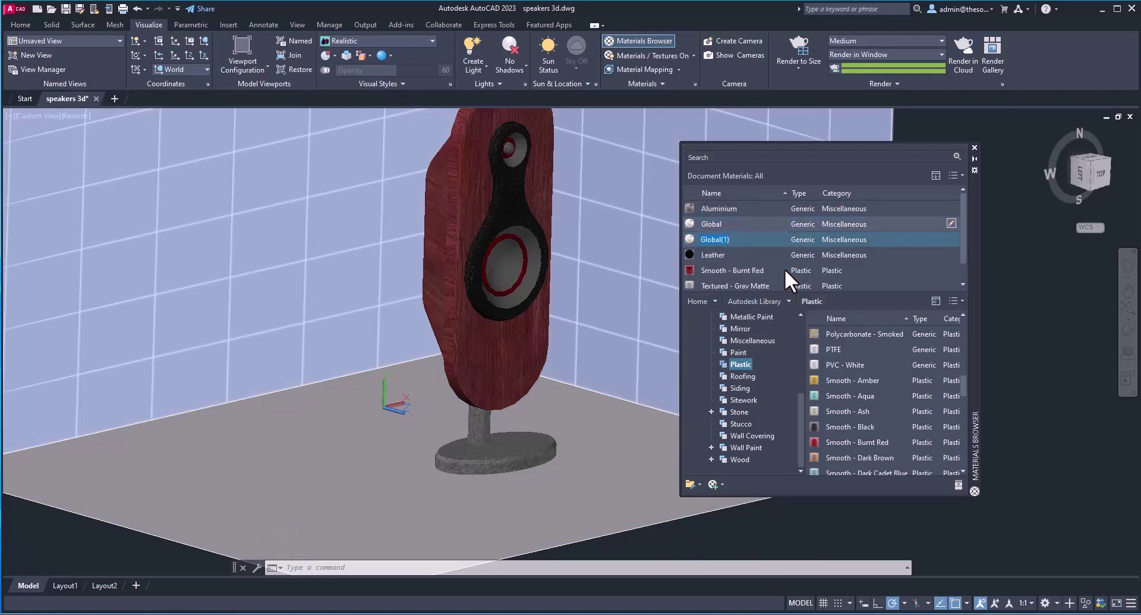
type("Fabric")
key("Return")
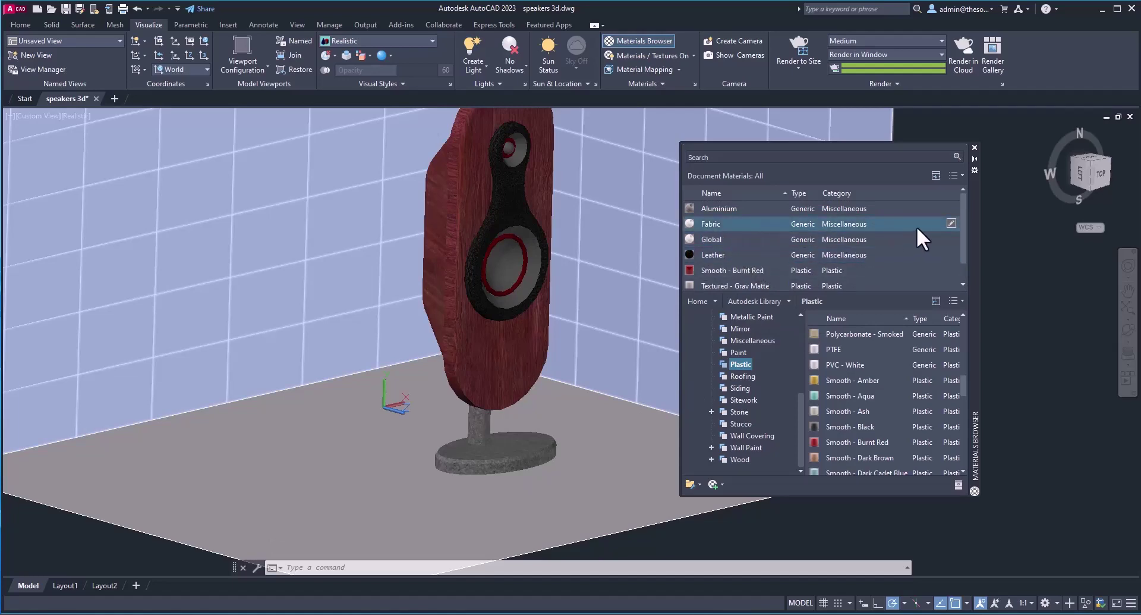
Open the Fabric material for editing and load "fabric (Made with Poly).png" as its generic image.
left_click(951, 222)
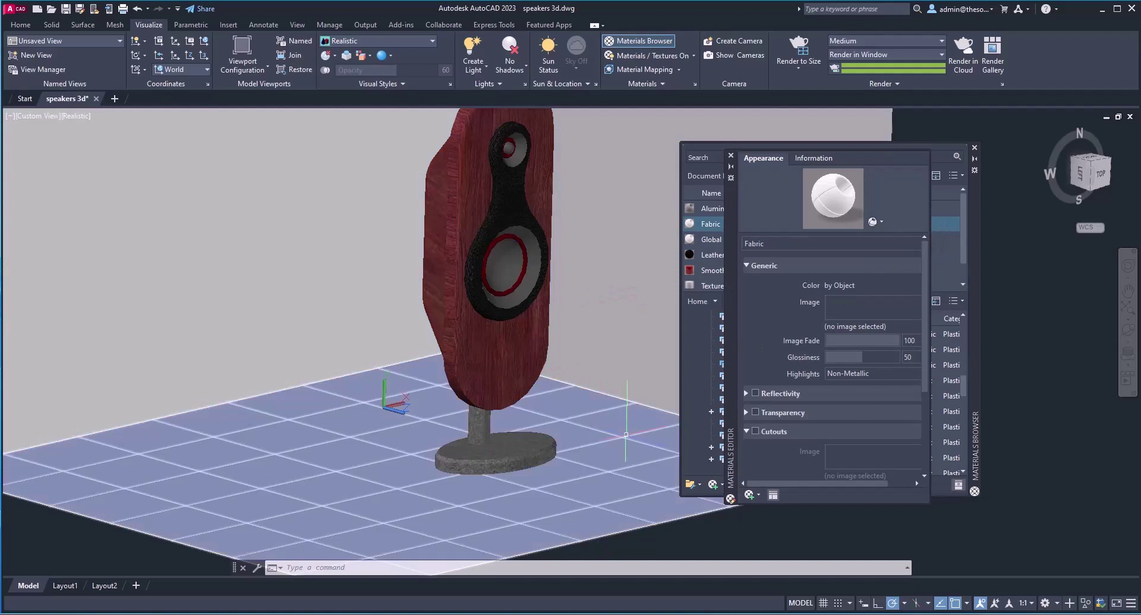
left_click(865, 309)
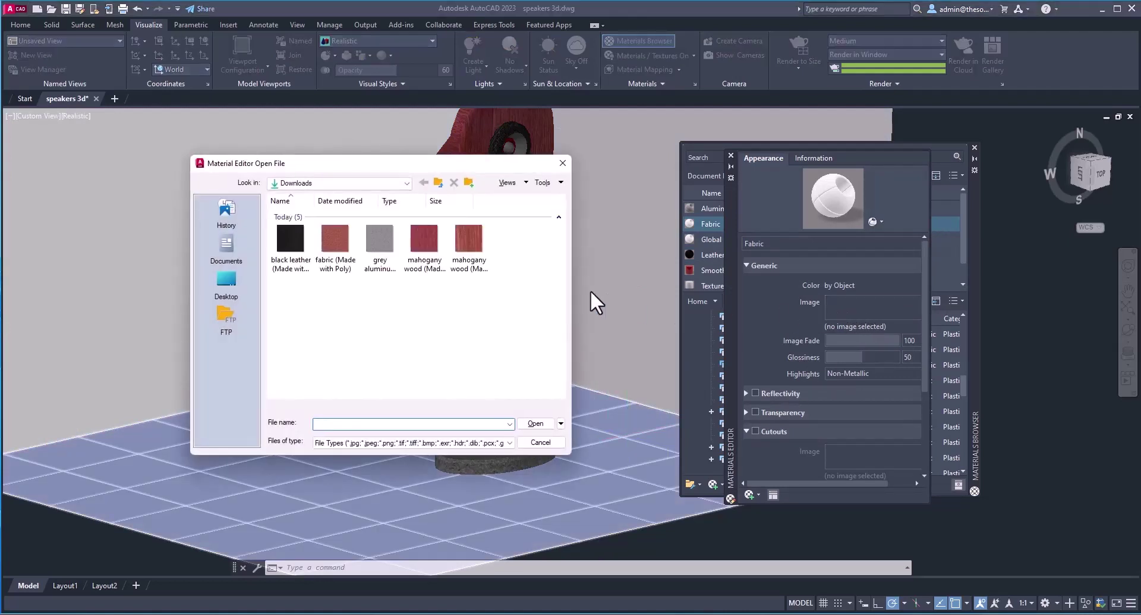
left_click(348, 256)
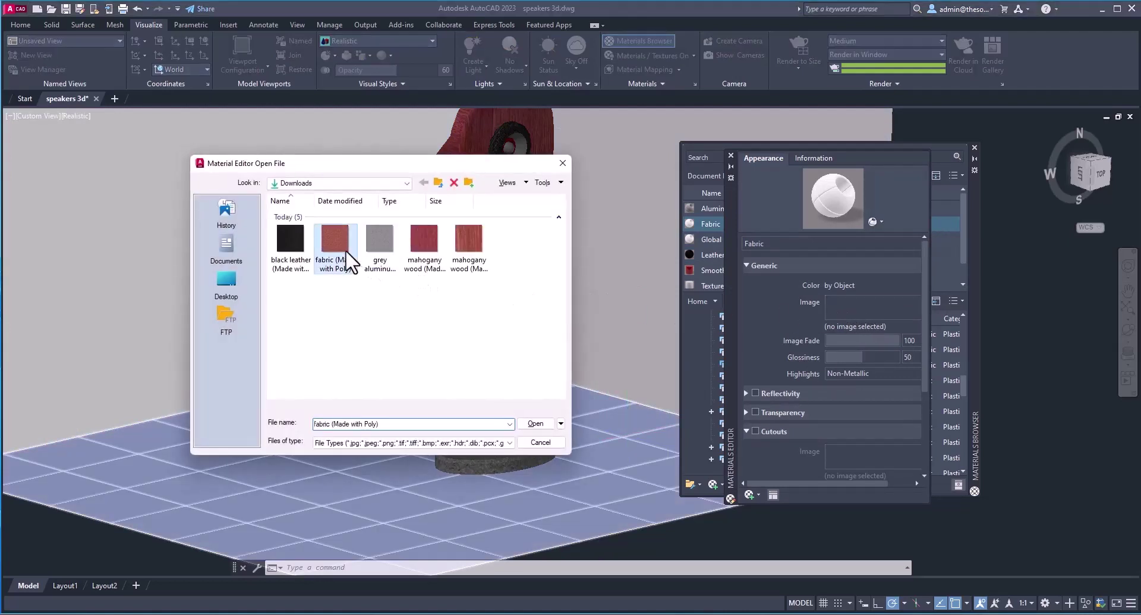
left_click(530, 423)
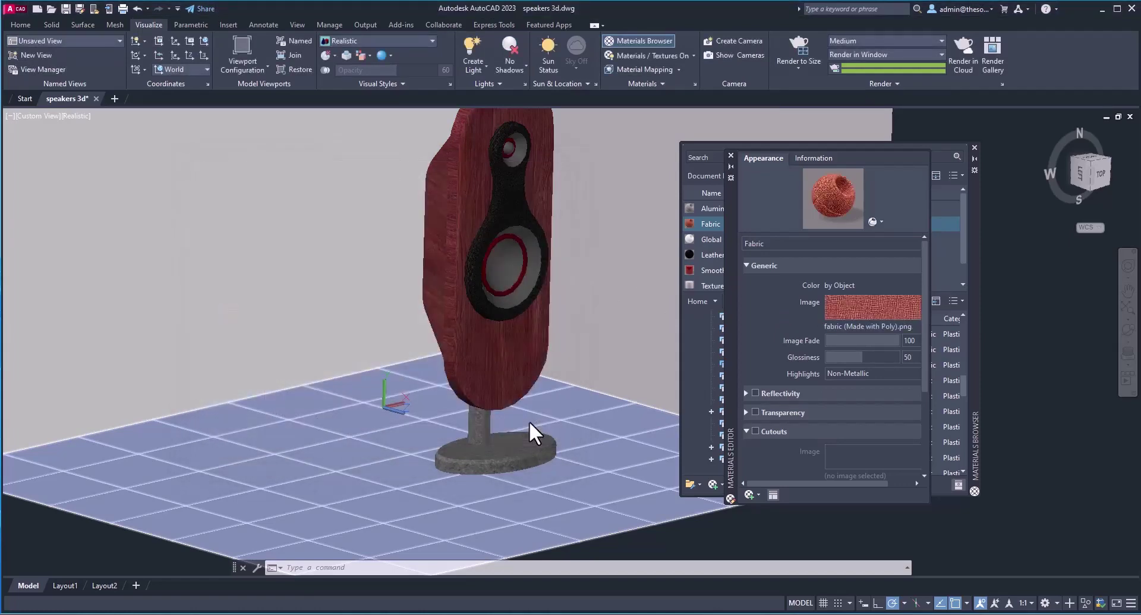
Close the material editor and assign the Fabric material to the walls behind the speaker.
left_click(731, 155)
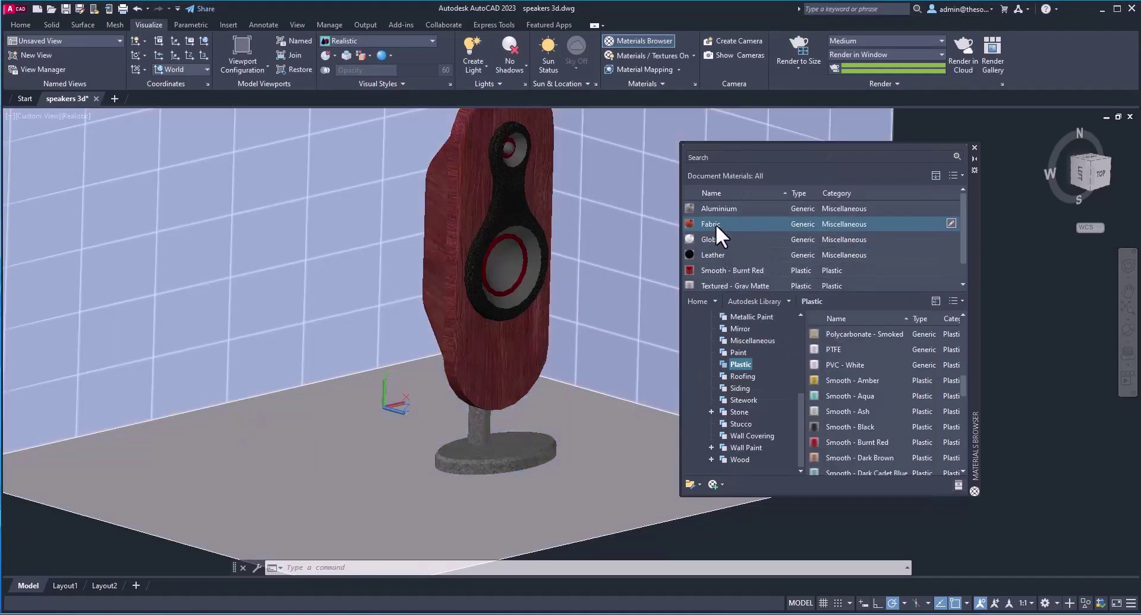
left_click_drag(715, 223, 318, 216)
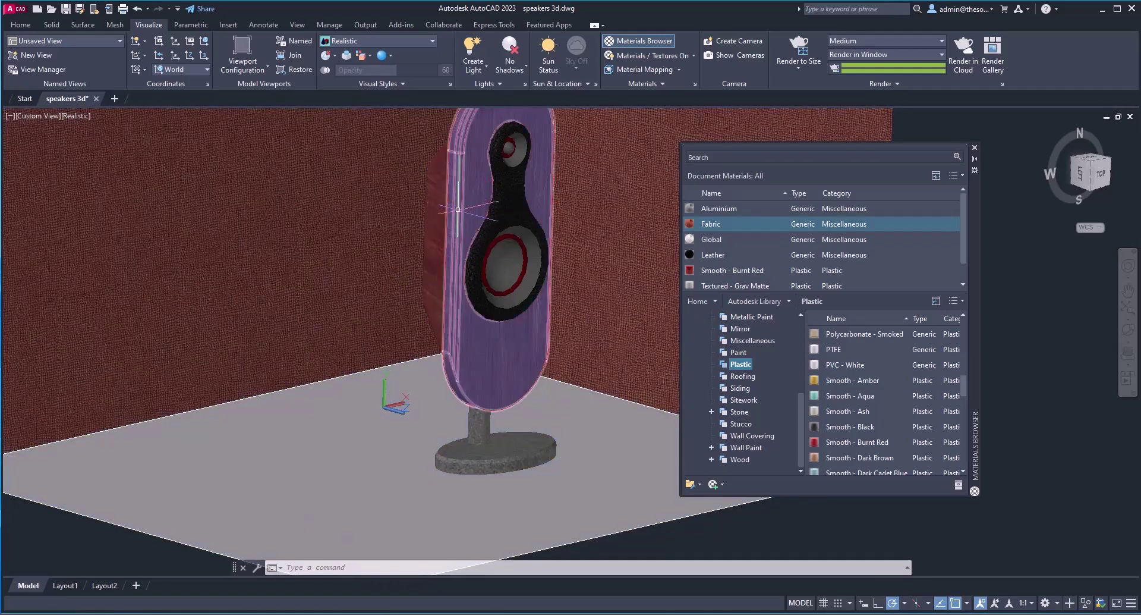
left_click(477, 200)
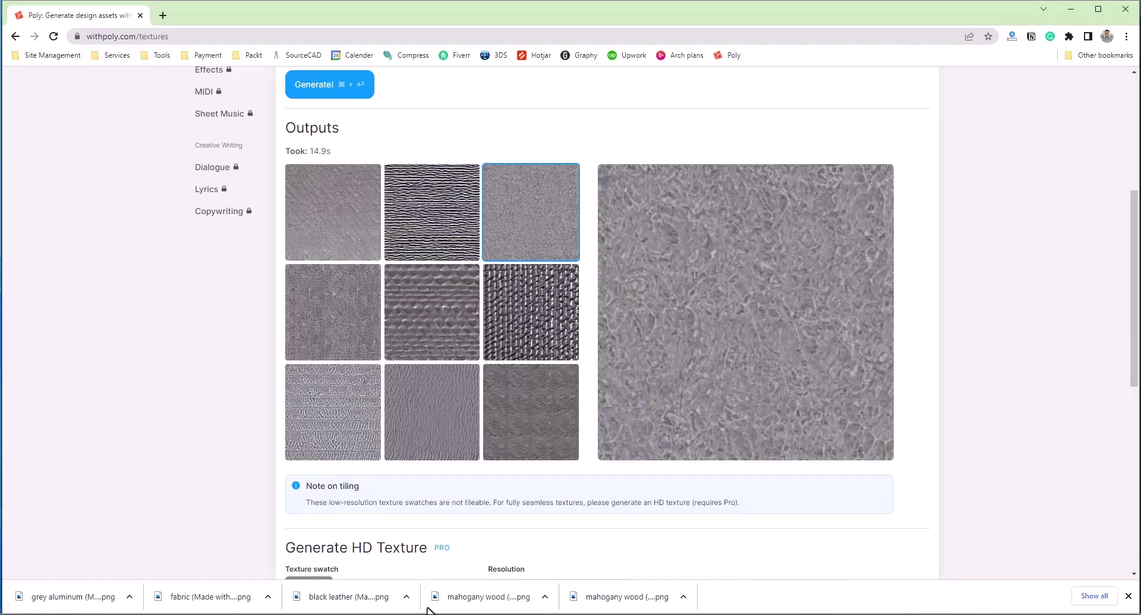
Switch back to Poly in the browser and generate texture swatches from the prompt "green fabric".
scroll(416, 381, "up", 5)
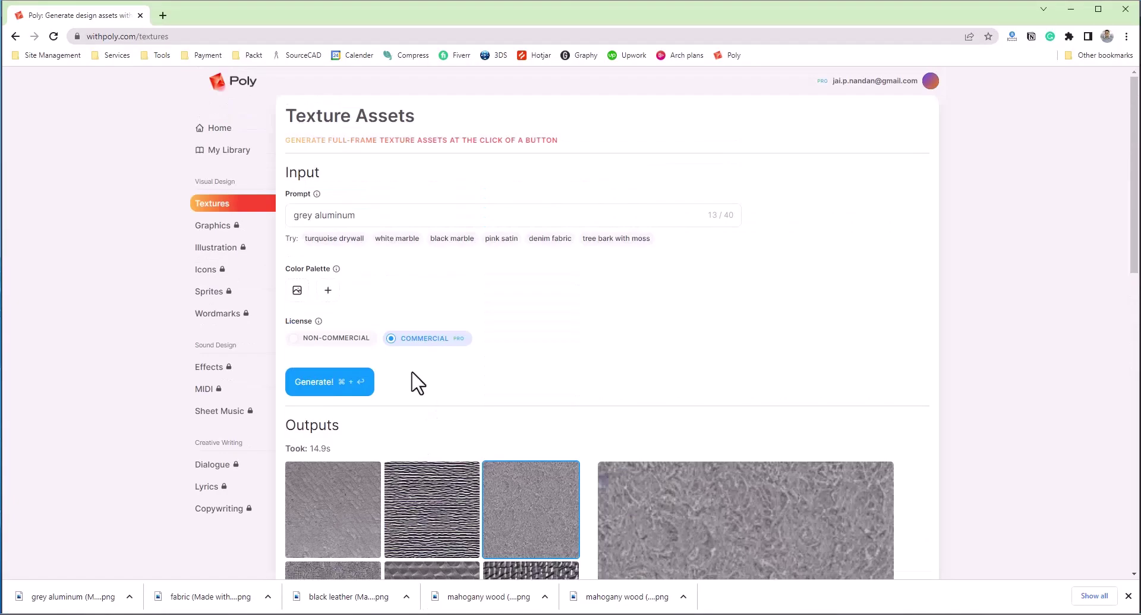
left_click_drag(365, 215, 290, 224)
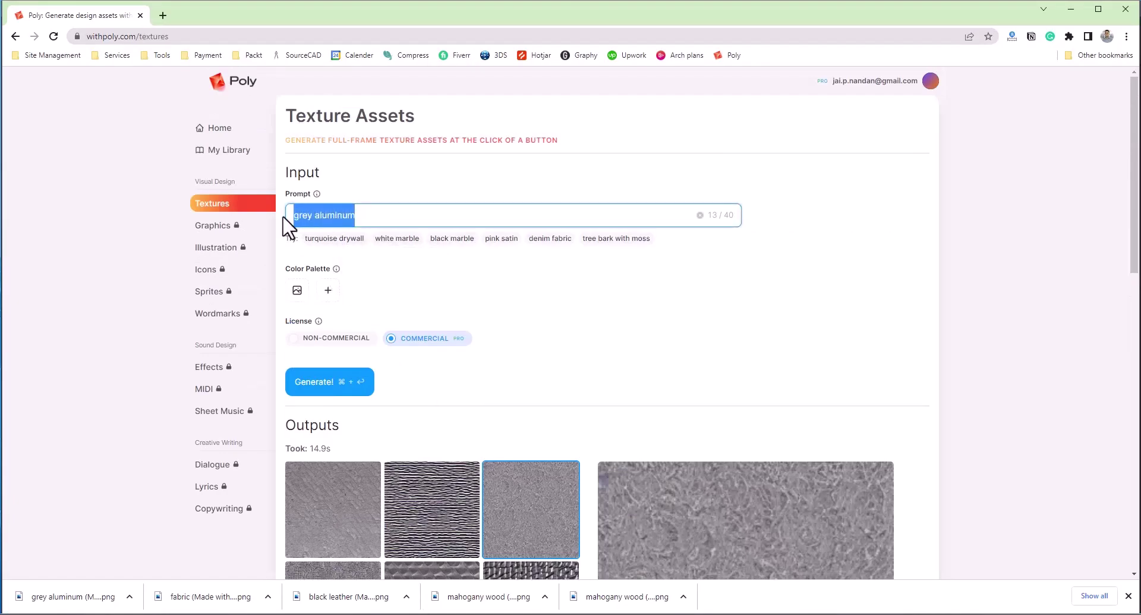
type("gr")
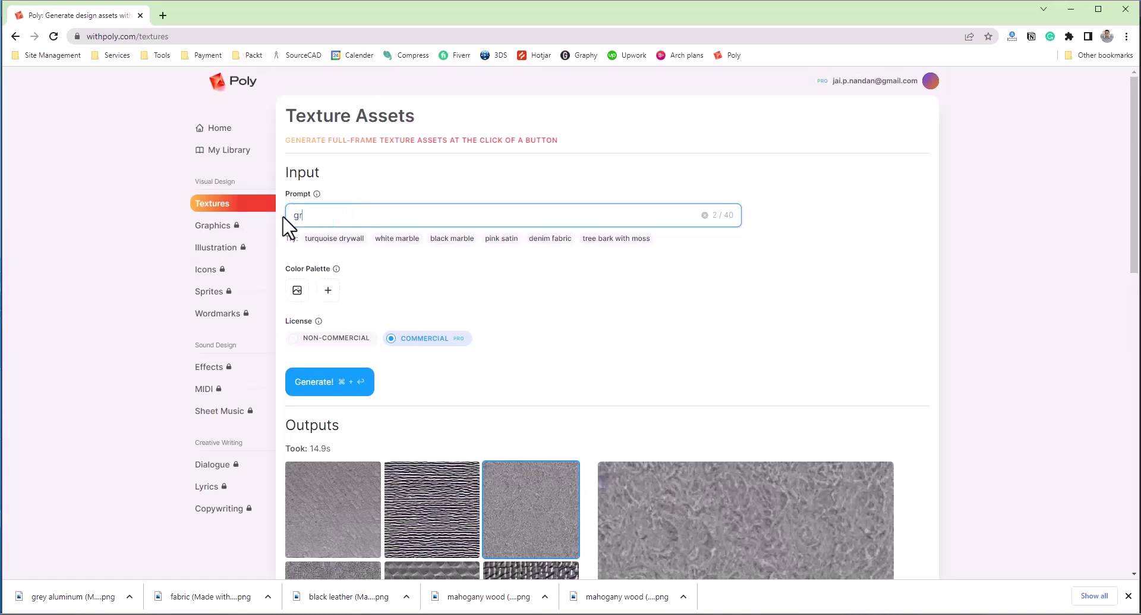
type("een fabric")
left_click(324, 383)
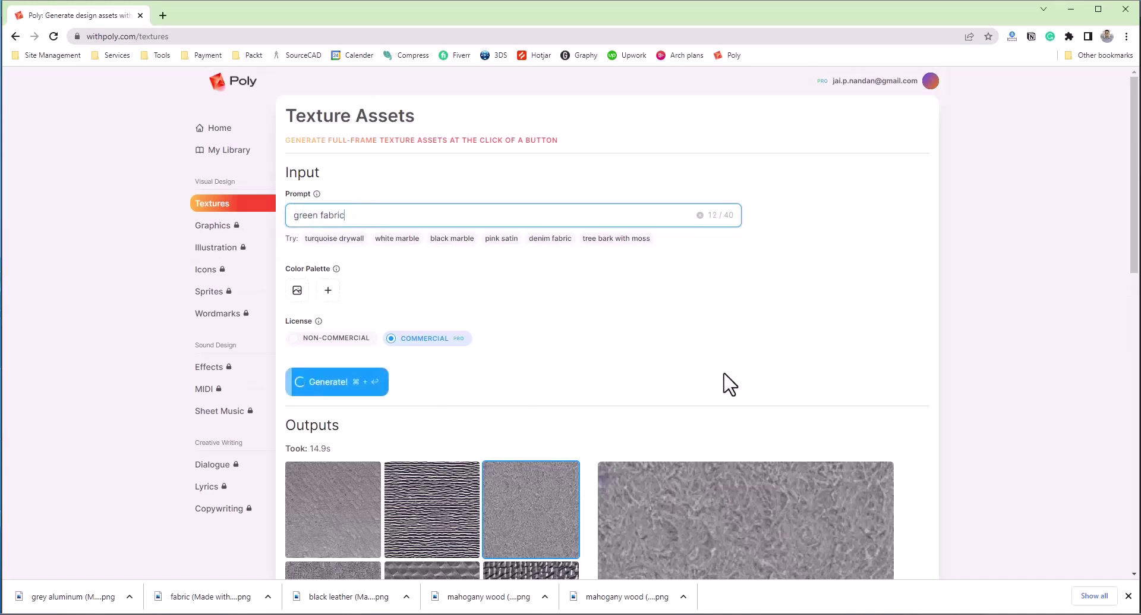
scroll(615, 337, "down", 5)
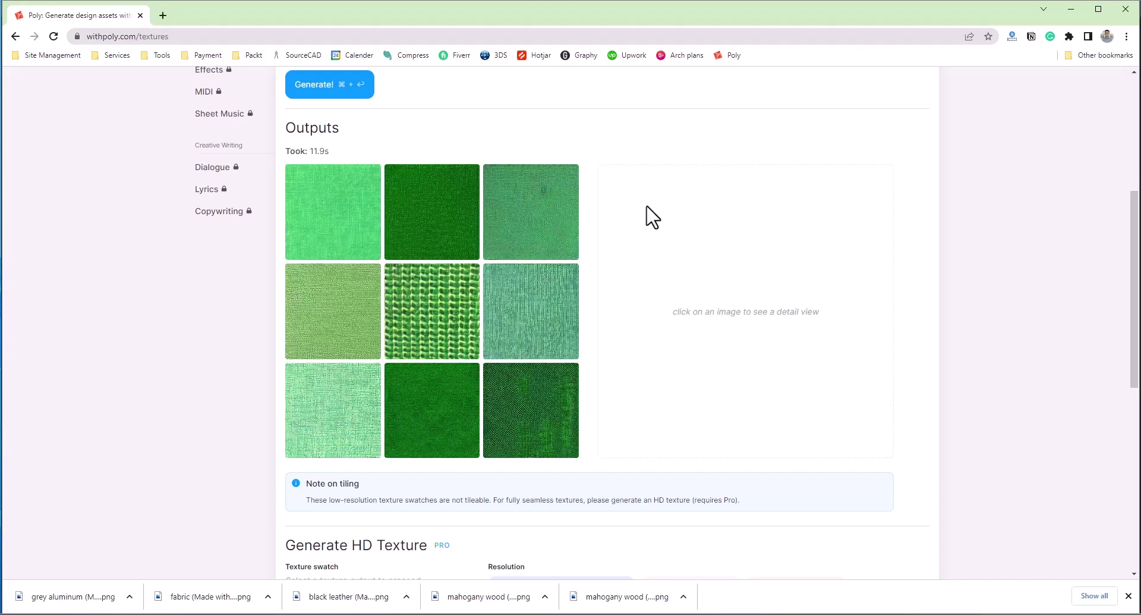
Generate new texture swatches from the prompt "marble with green streaks".
scroll(653, 216, "up", 5)
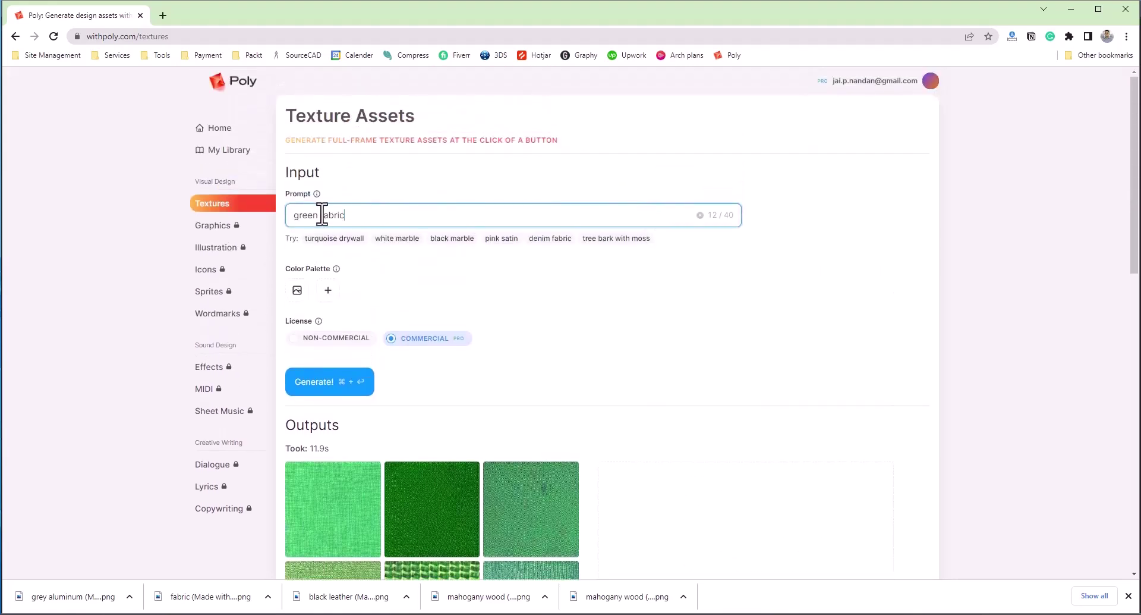
left_click_drag(345, 215, 289, 216)
type("ma")
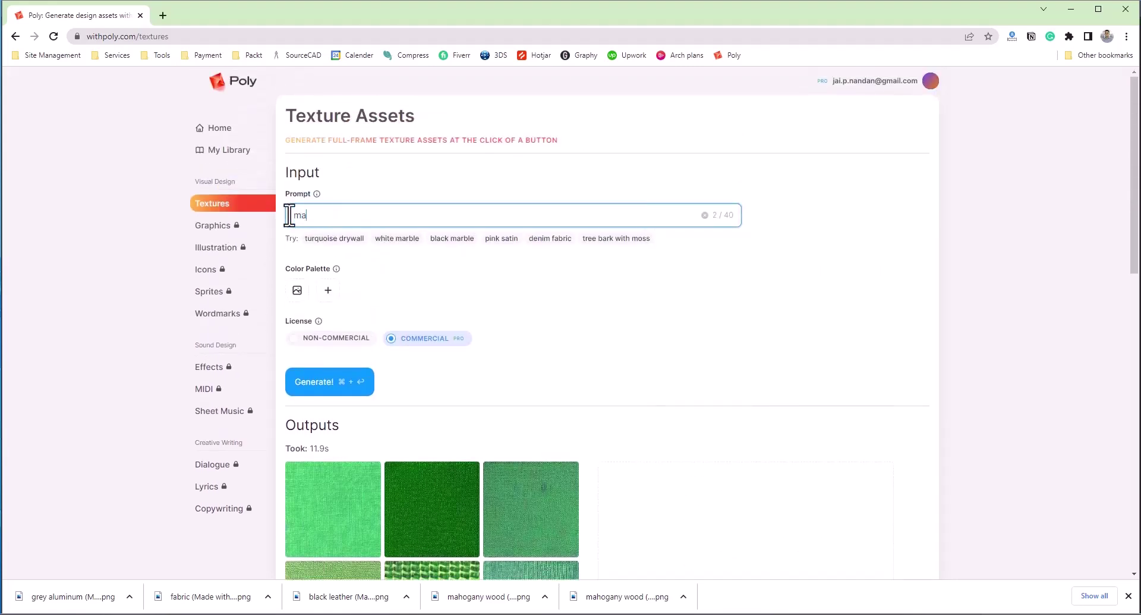
type("rble with green streaks")
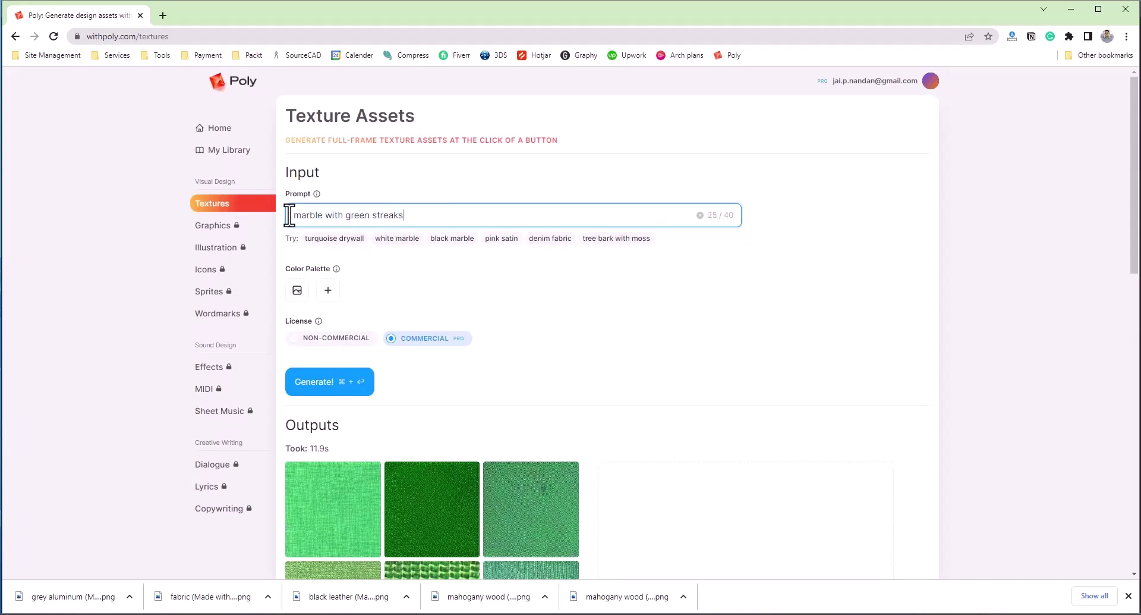
left_click(355, 383)
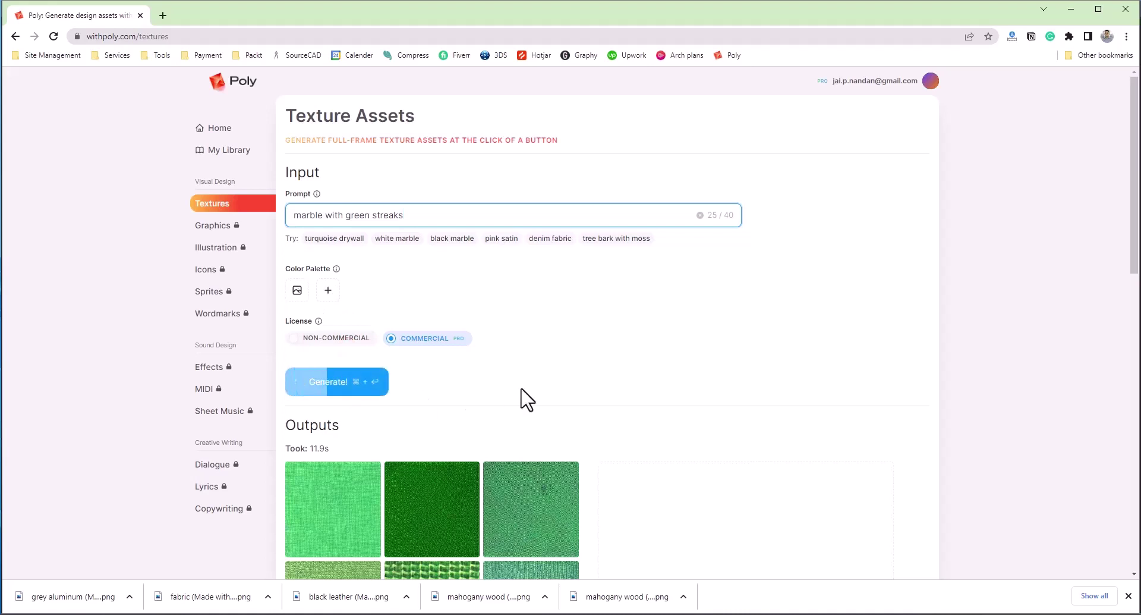
scroll(592, 338, "down", 4)
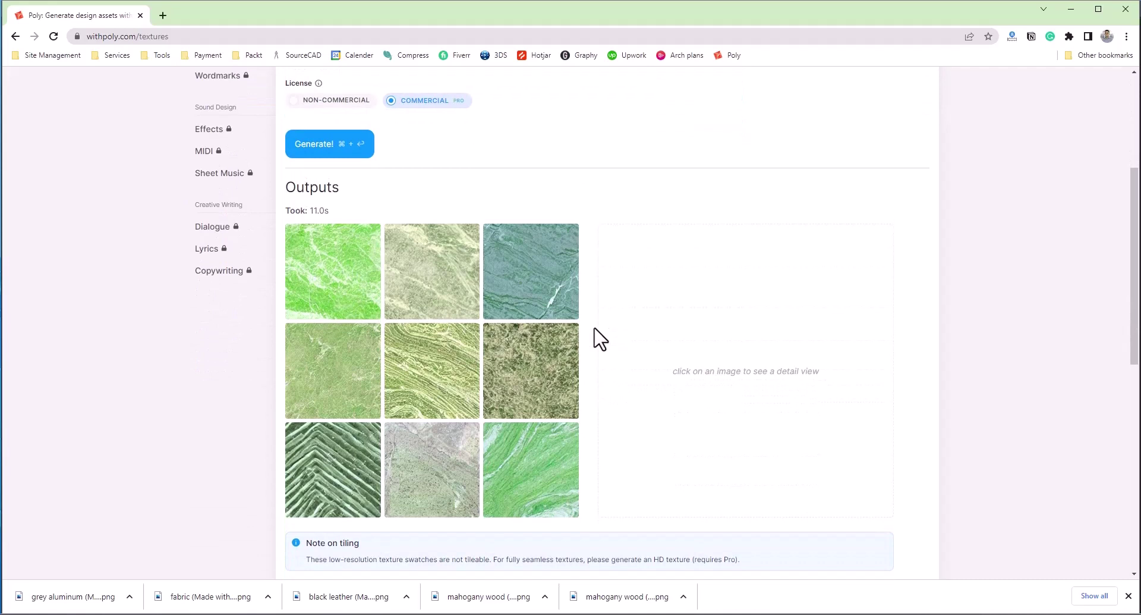
Choose the light green veined marble swatch in the middle row and download its image.
left_click(337, 361)
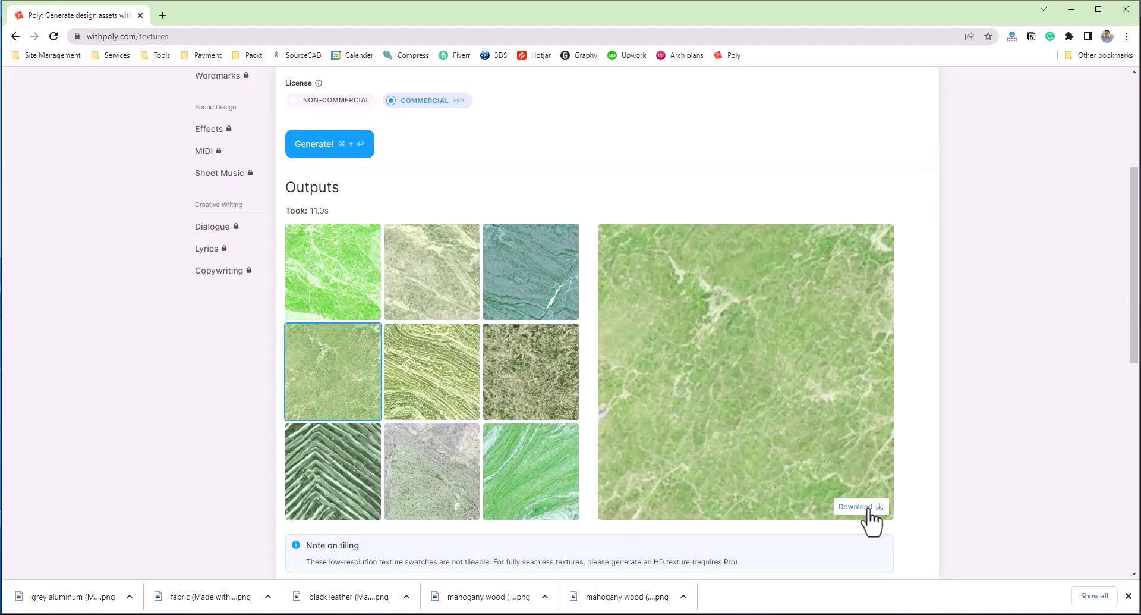
scroll(747, 348, "down", 4)
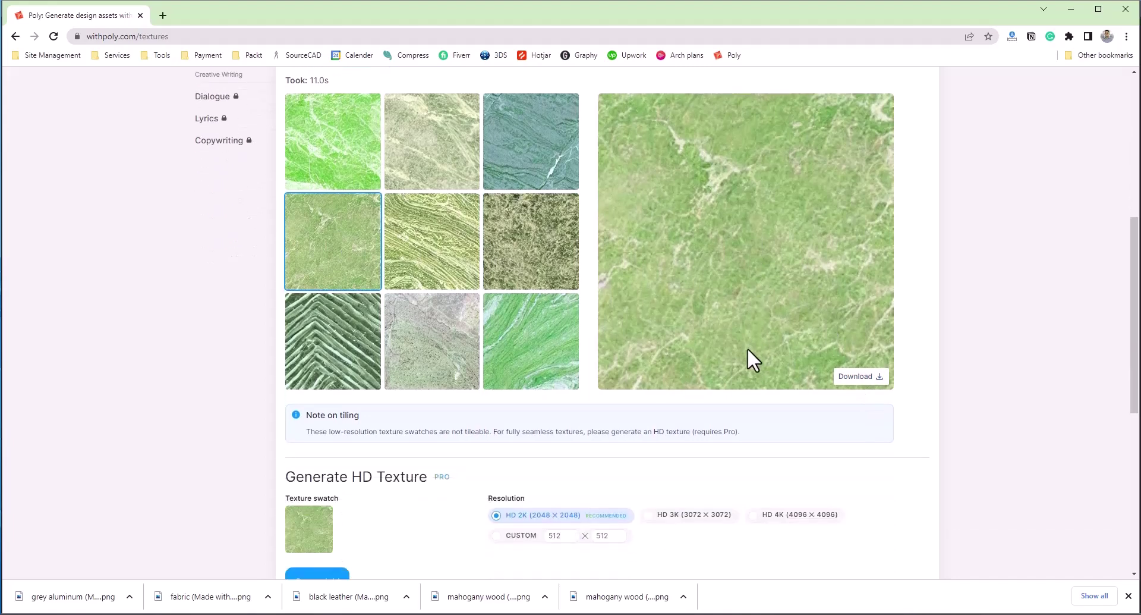
left_click(331, 475)
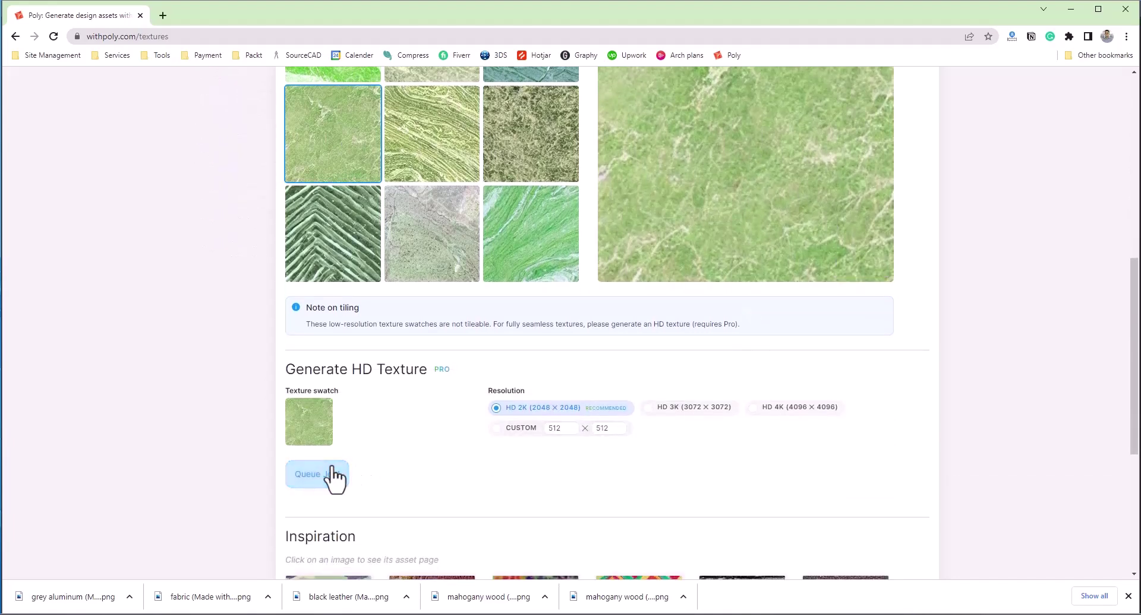
scroll(428, 423, "up", 1)
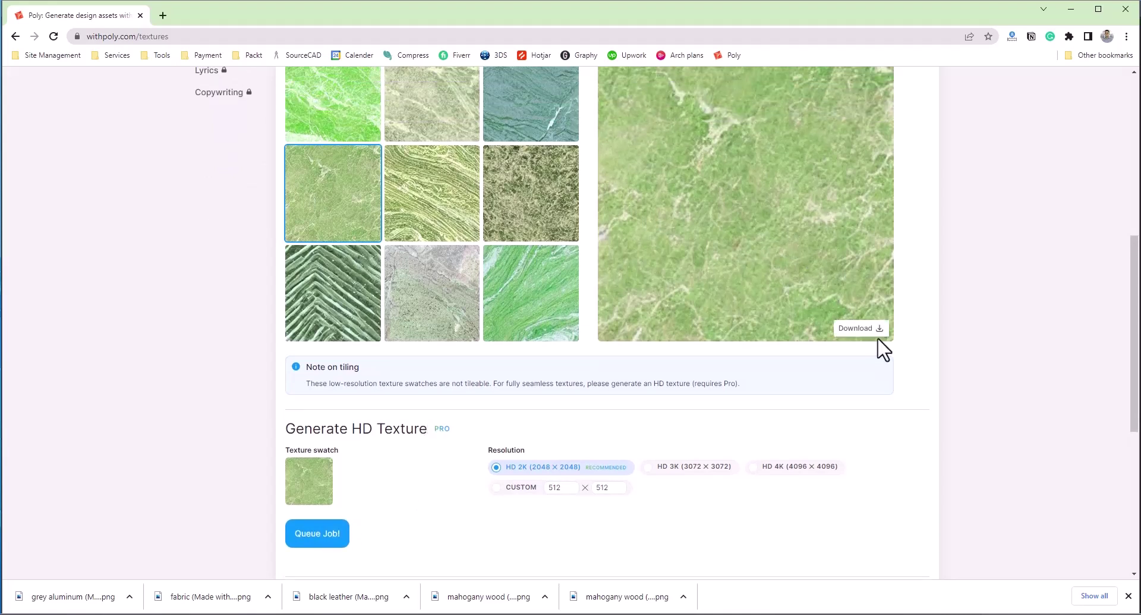
left_click(878, 336)
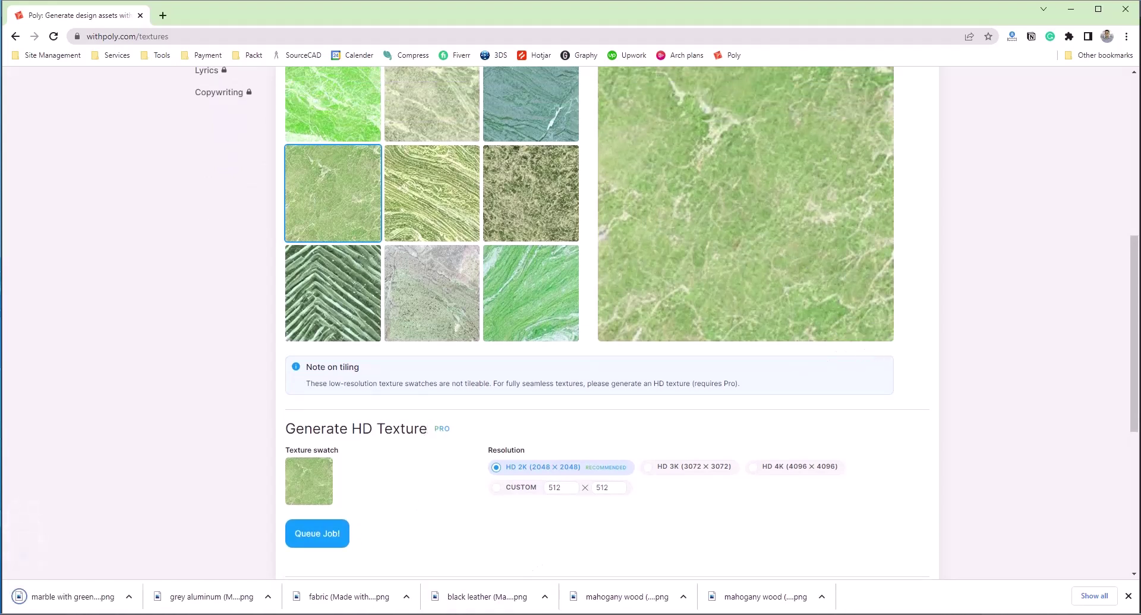
Switch back to AutoCAD and replace the Fabric material's image with "marble with green streaks (Made with Poly).png".
key("alt+Tab")
scroll(709, 237, "down", 1)
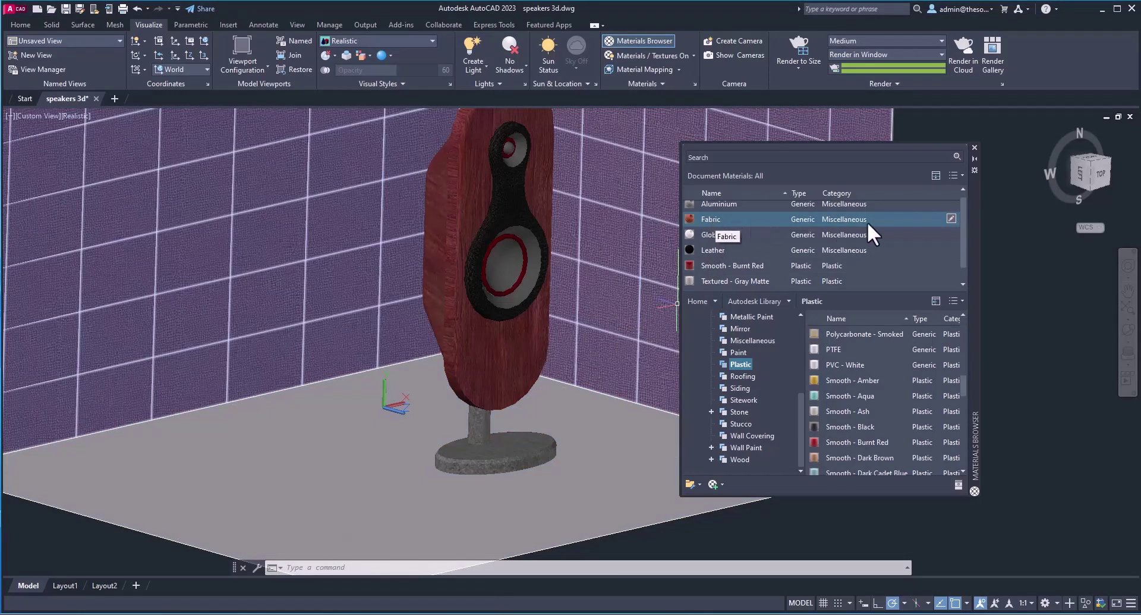
left_click(951, 219)
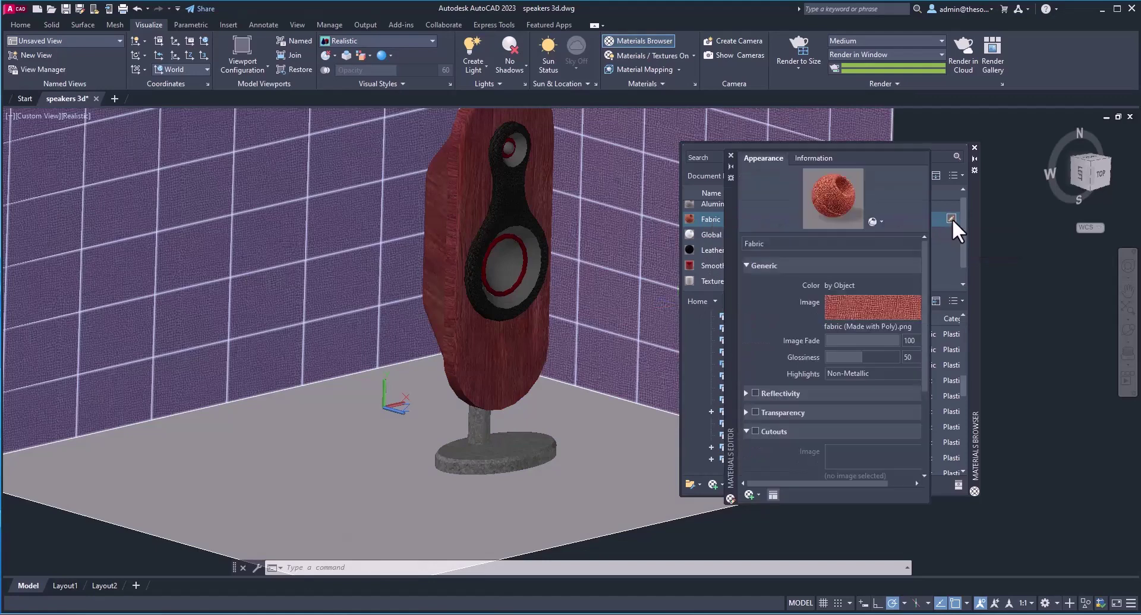
left_click(868, 327)
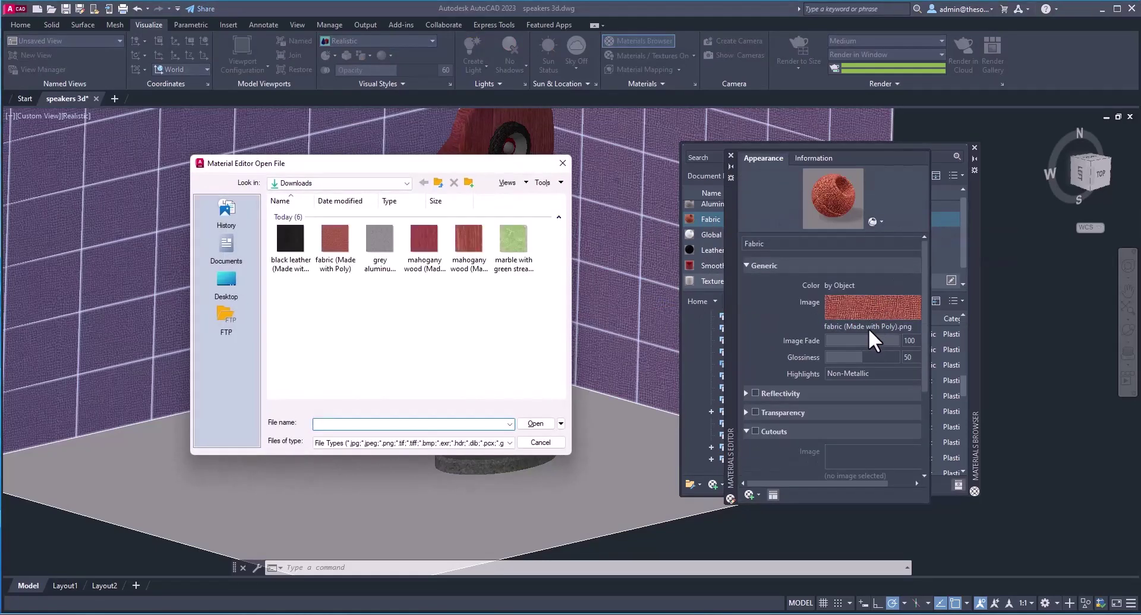
left_click(515, 244)
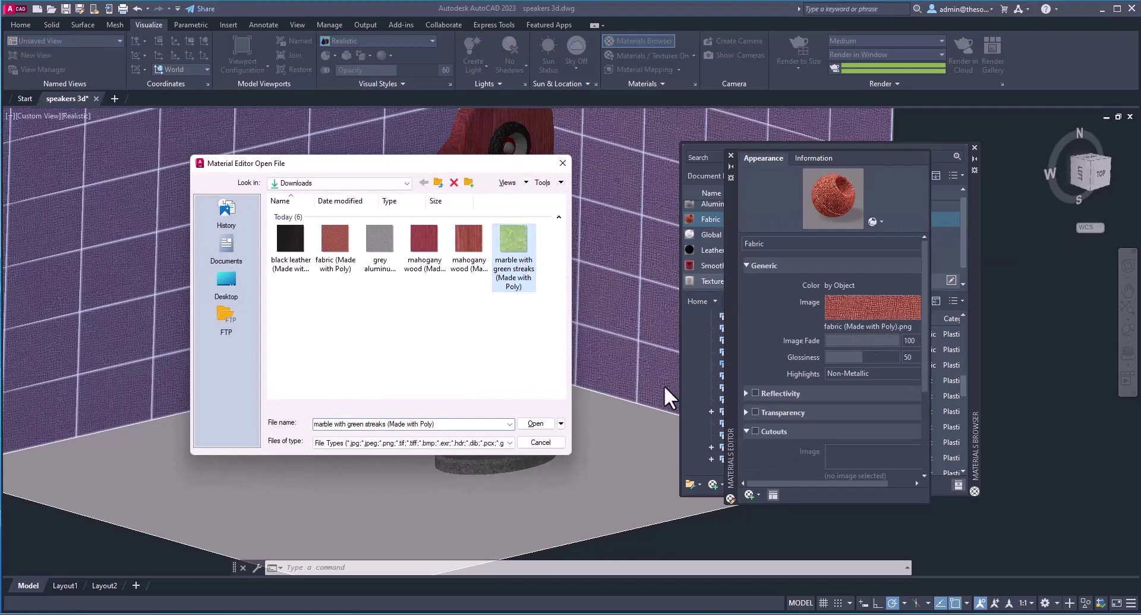
left_click(536, 423)
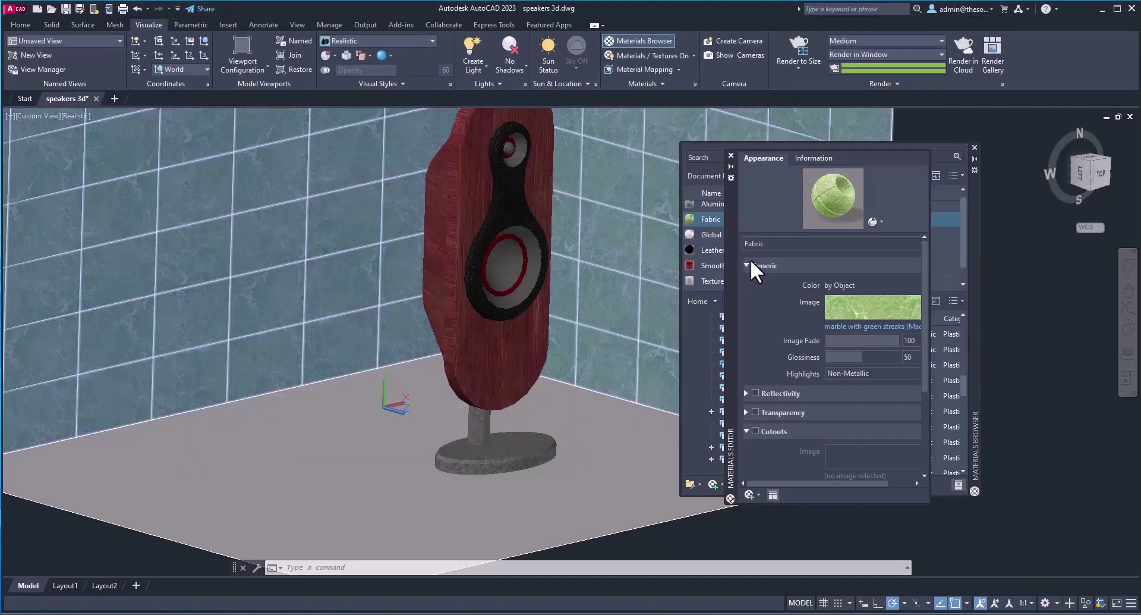
Rename the Fabric material as Marble and close the material editor.
double_click(769, 244)
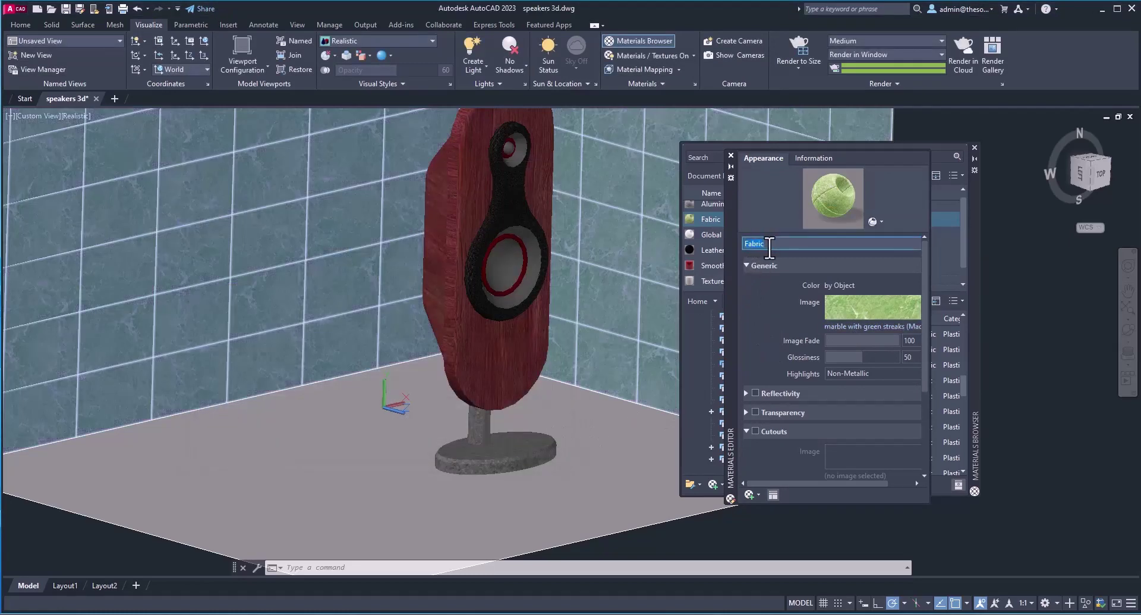
type("Marble")
key("Return")
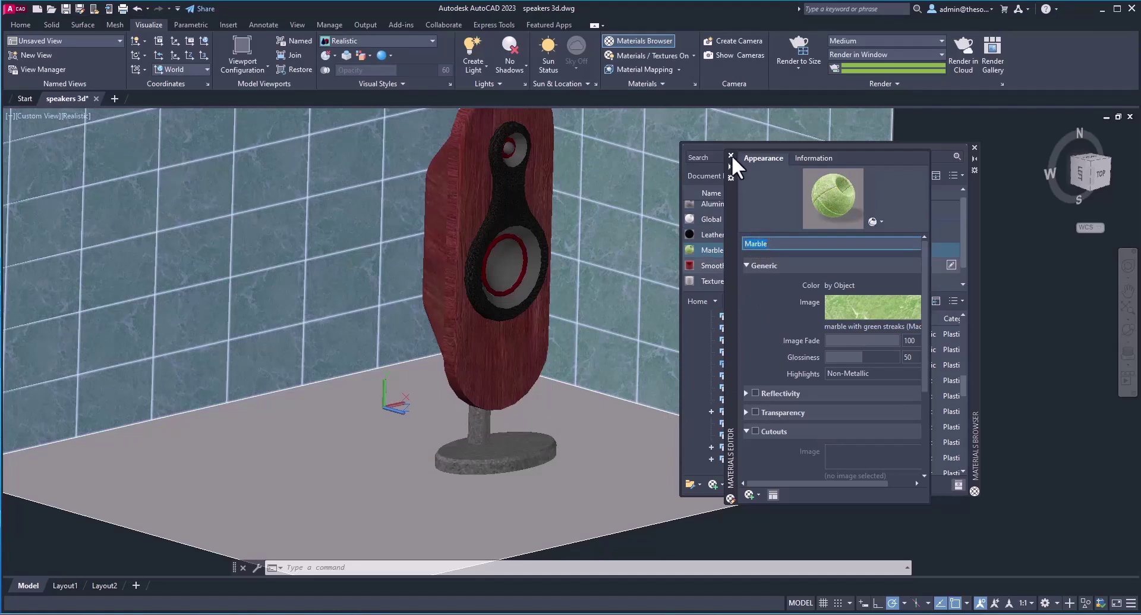
left_click(731, 156)
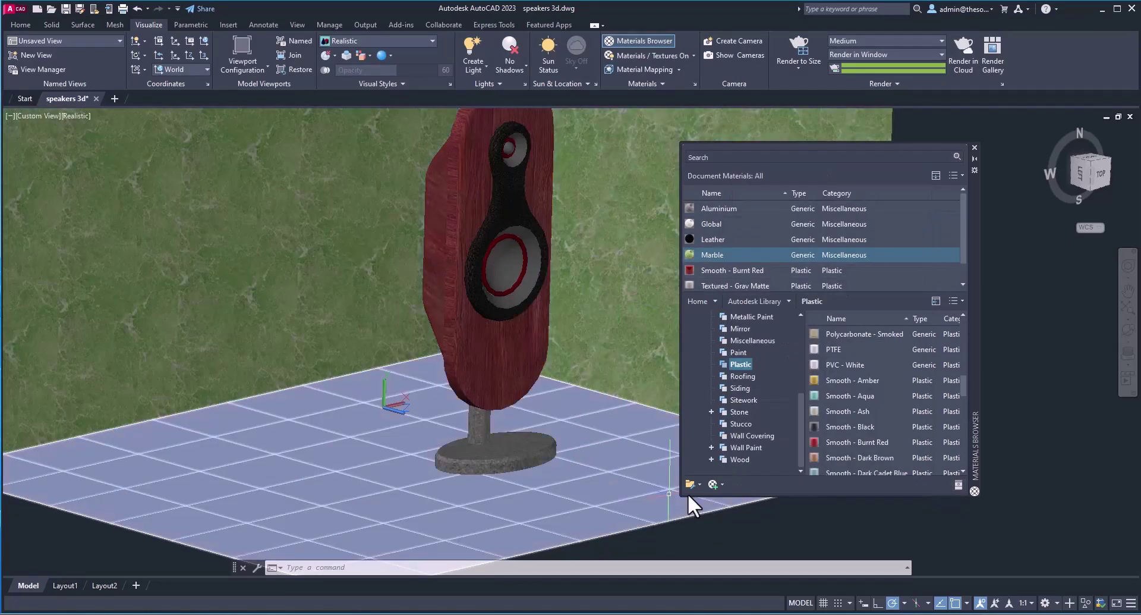
Assign the Marble material to the floor under the speaker and close the materials browser.
left_click_drag(743, 249, 364, 457)
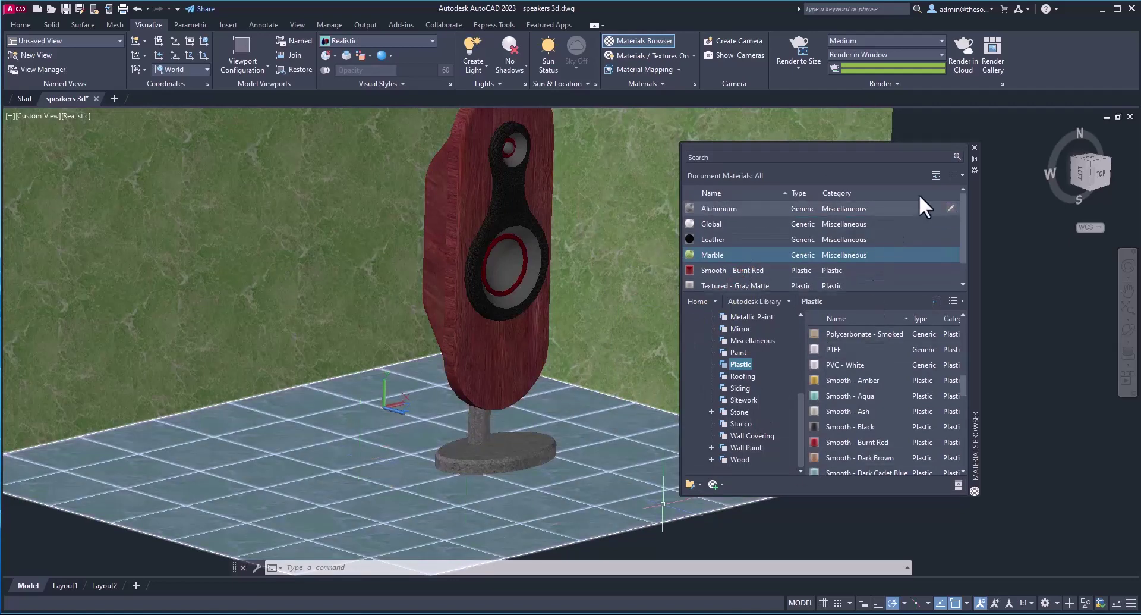
left_click(975, 148)
scroll(632, 364, "up", 2)
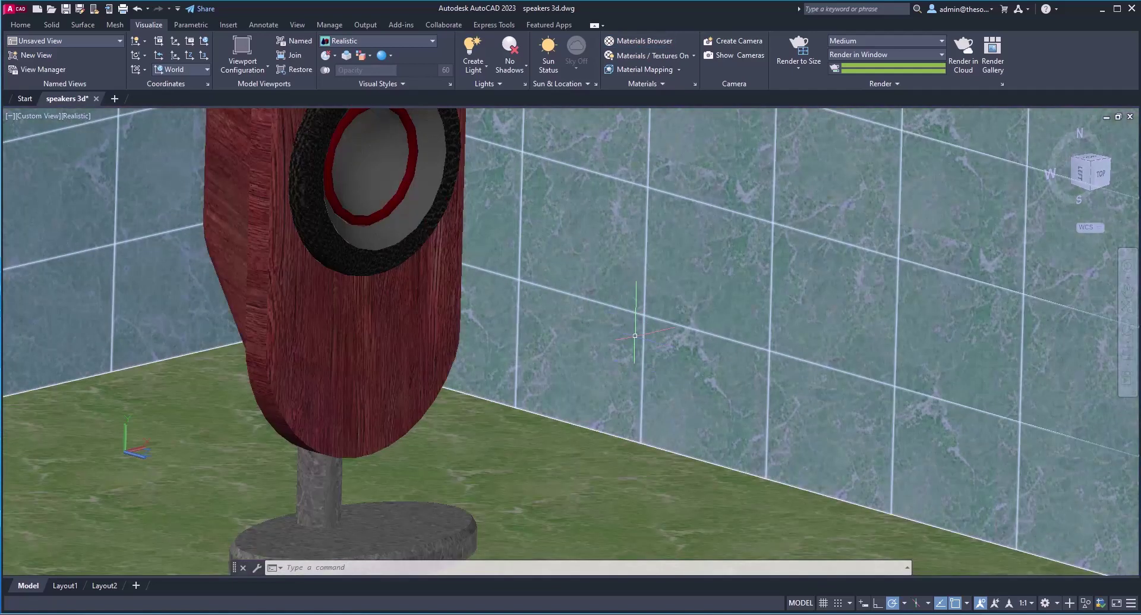
Delete the outline running around the floor's edges.
scroll(537, 302, "down", 6)
scroll(537, 301, "up", 3)
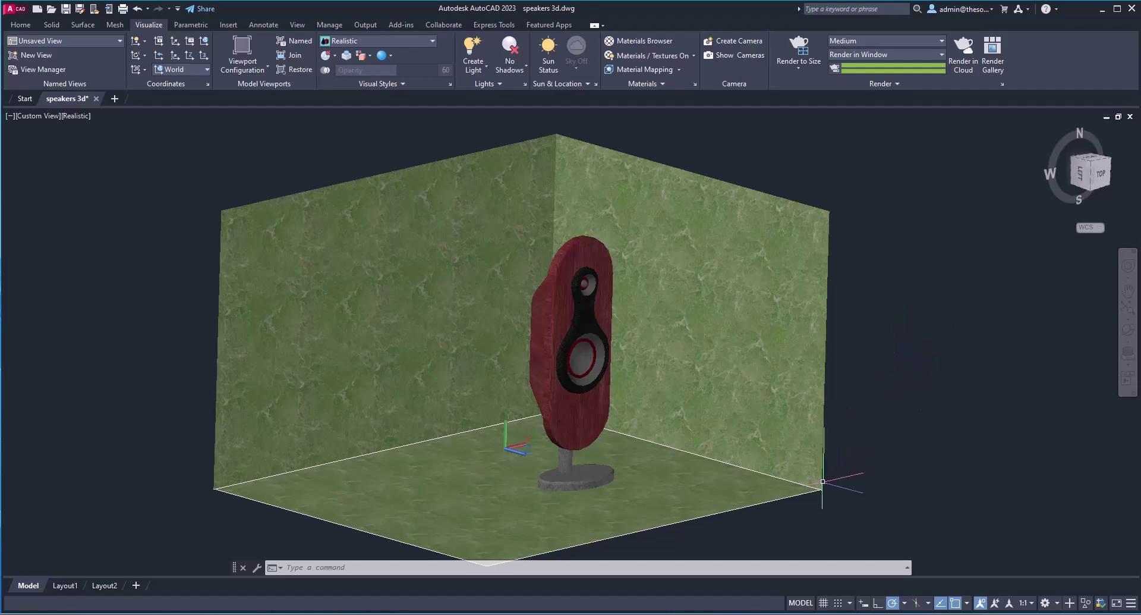
left_click(794, 494)
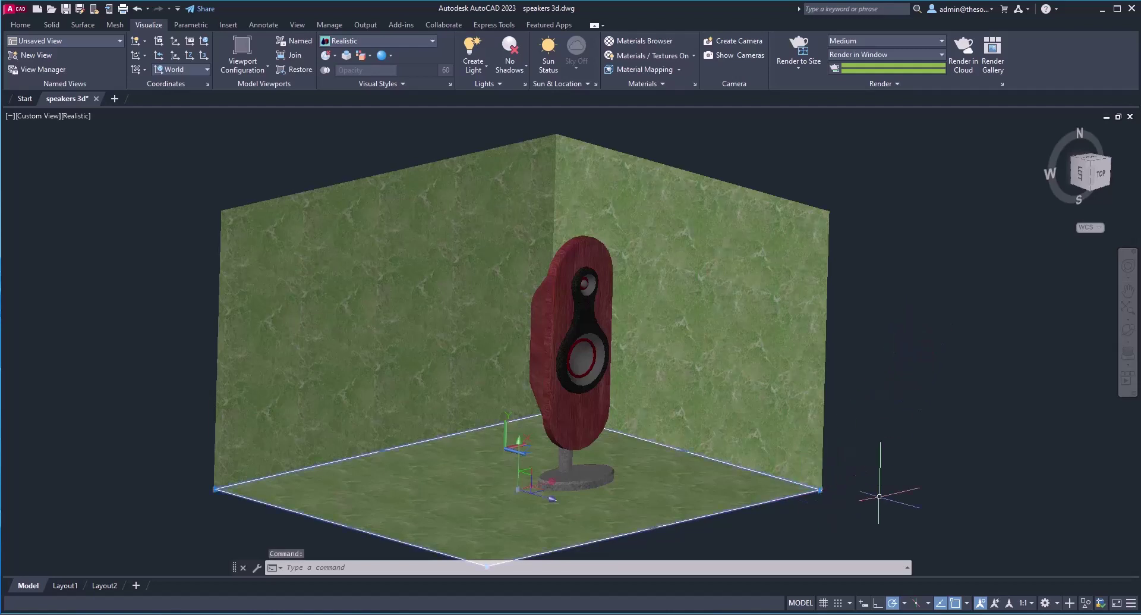
key("Delete")
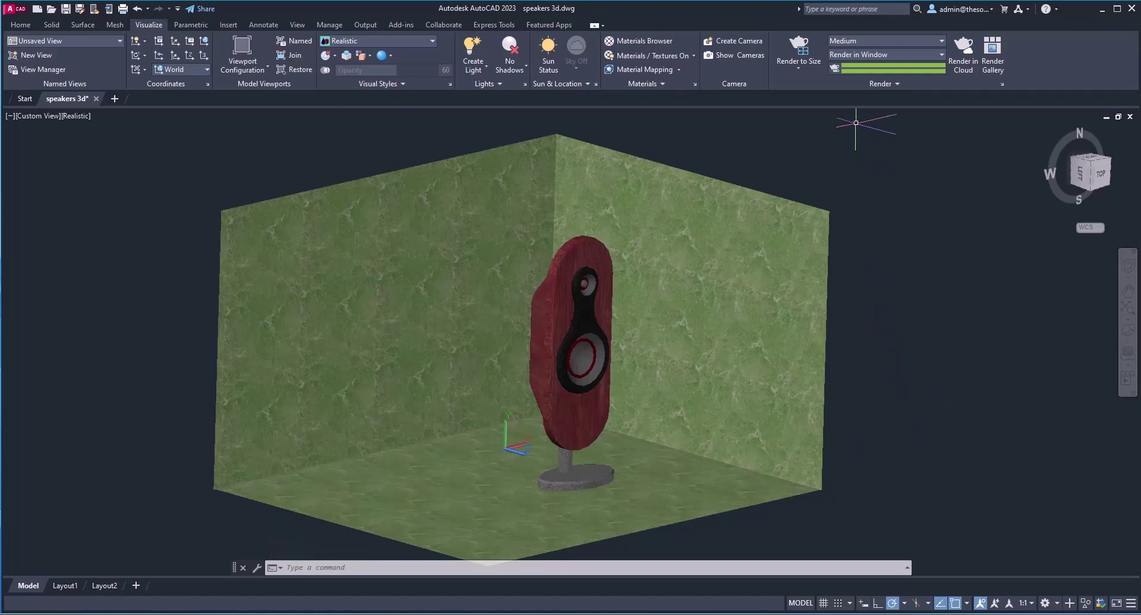
Render the scene in a window with the Medium preset, review the image and close it.
left_click(860, 40)
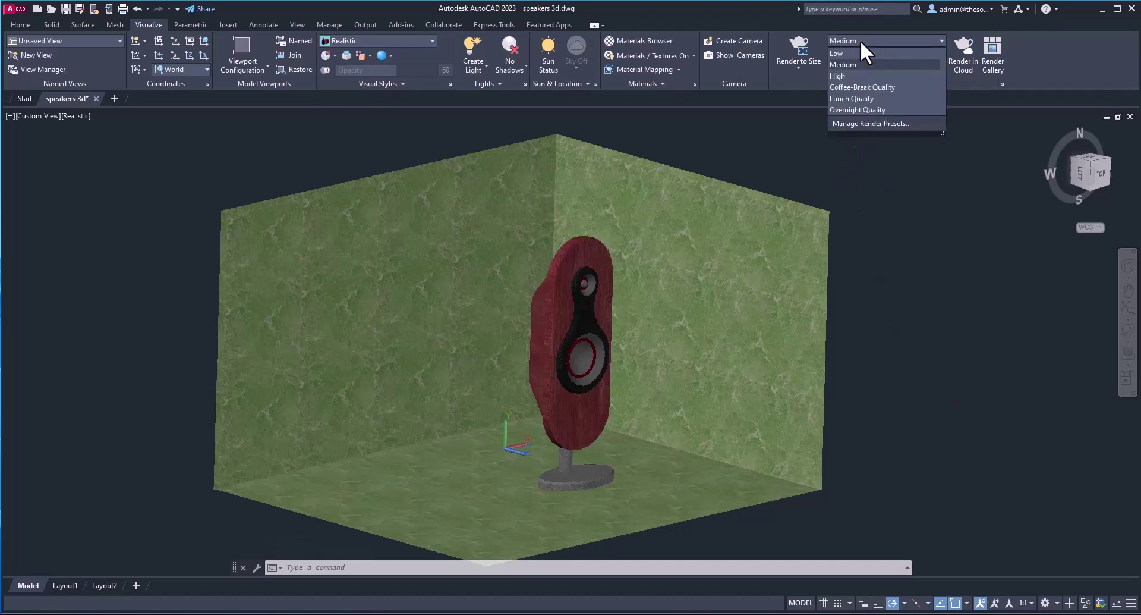
left_click(884, 157)
left_click(797, 41)
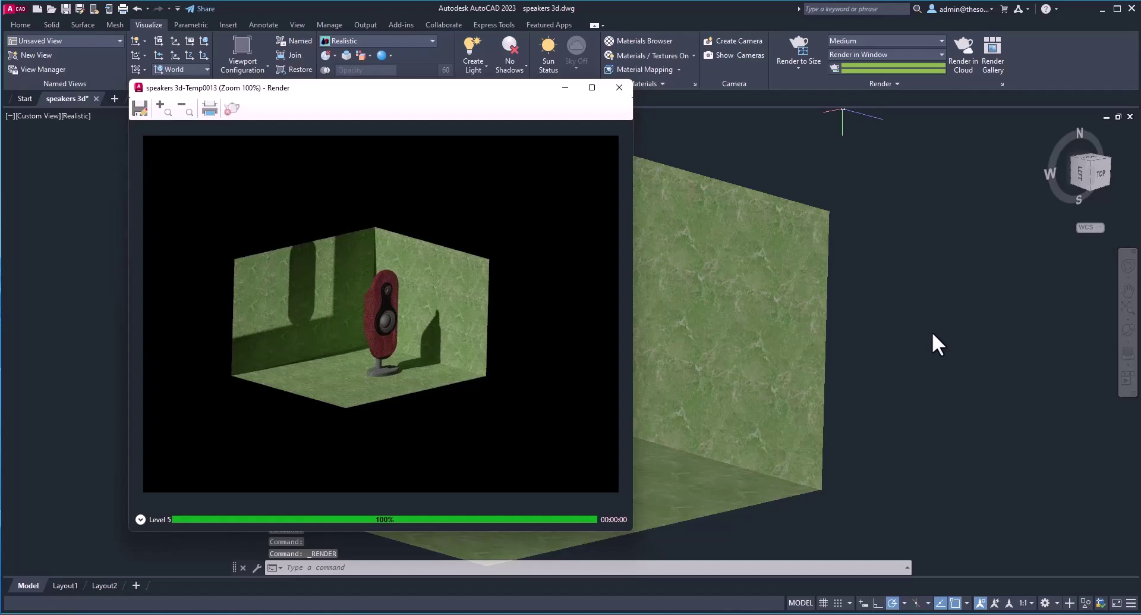
left_click(618, 88)
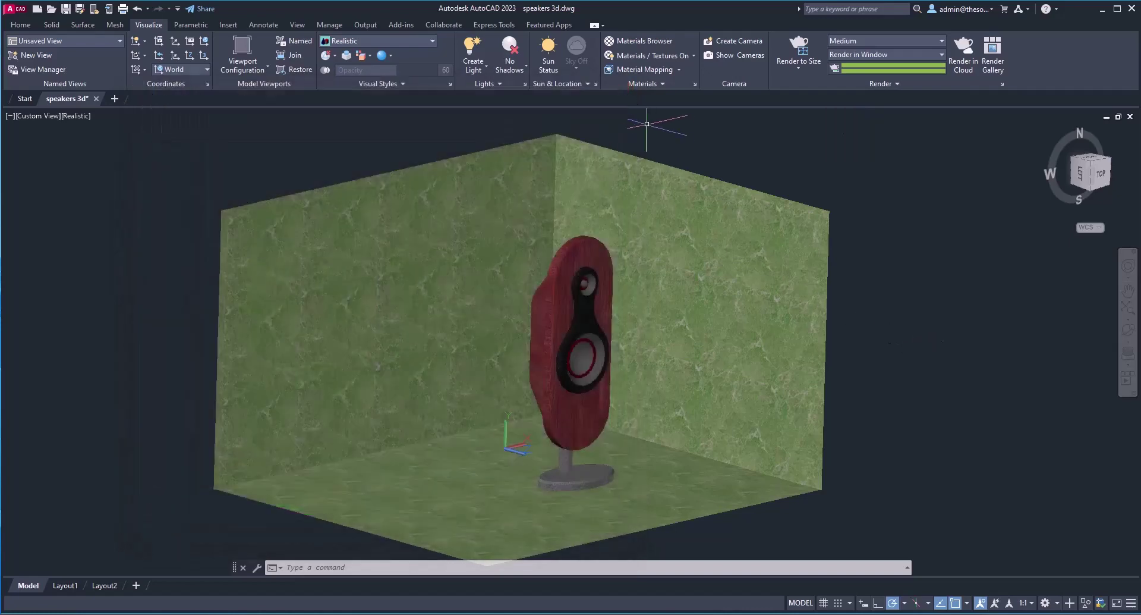
Enable full shadows and turn on the render environment with Sharp Highlights image-based lighting.
left_click(516, 67)
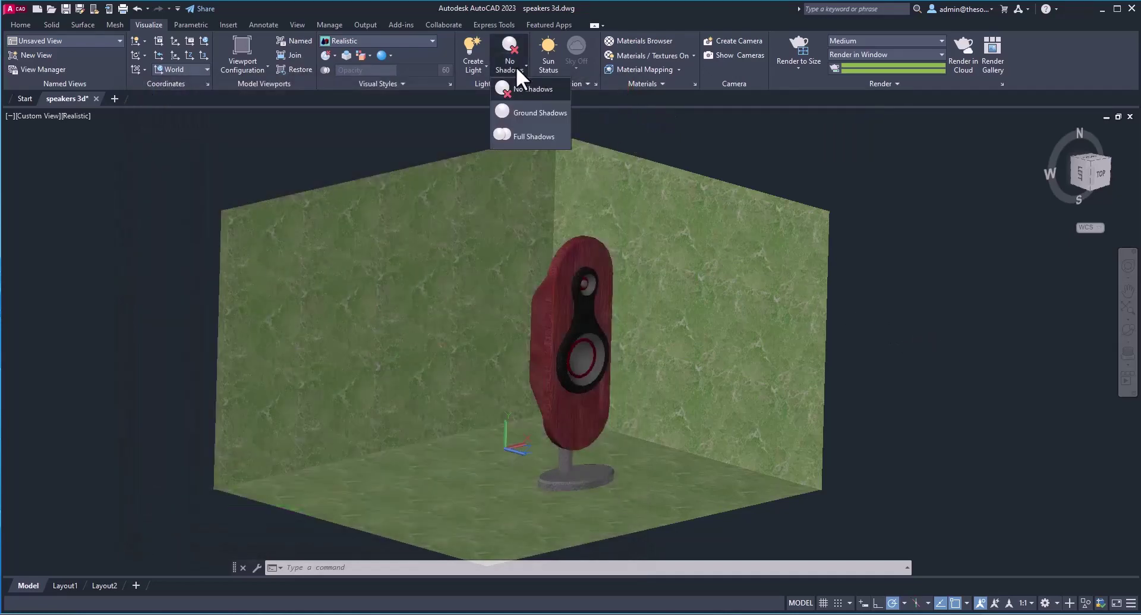
left_click(534, 136)
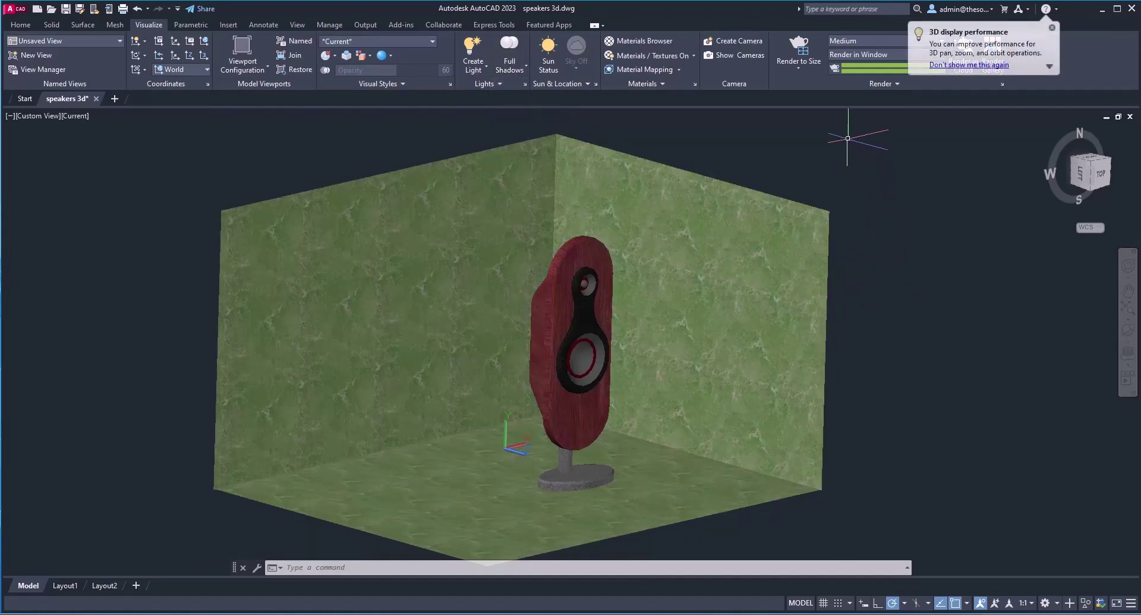
left_click(847, 84)
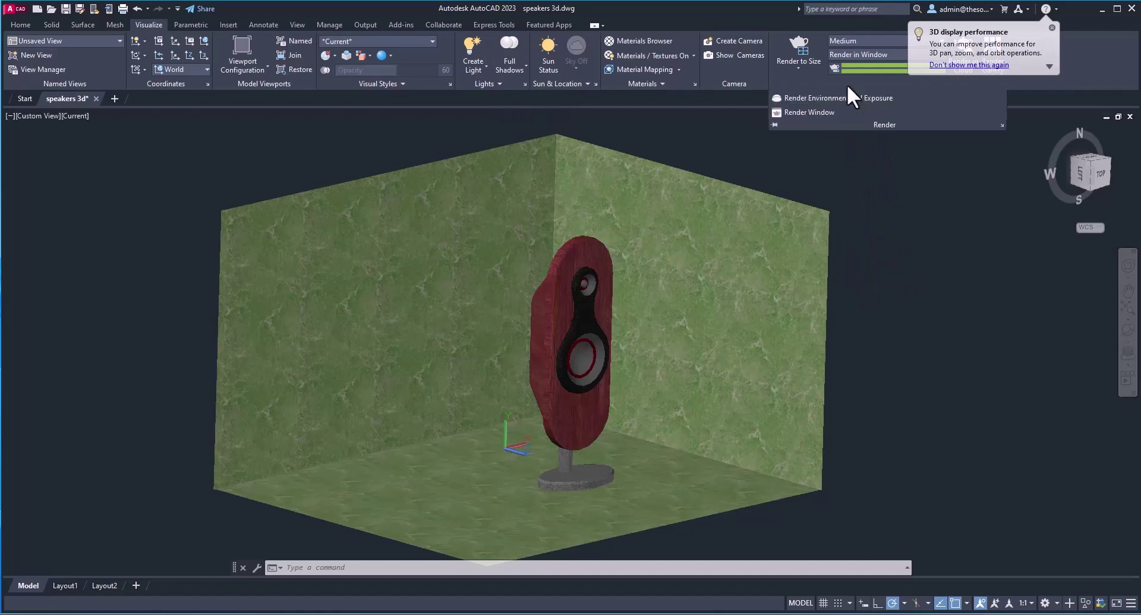
left_click(843, 96)
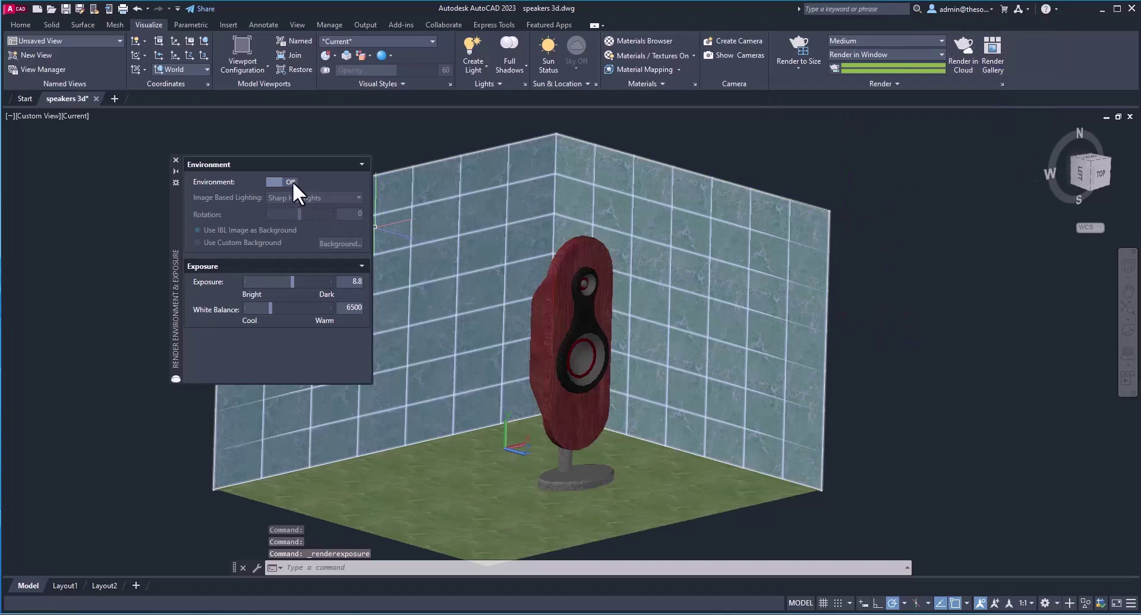
left_click(293, 181)
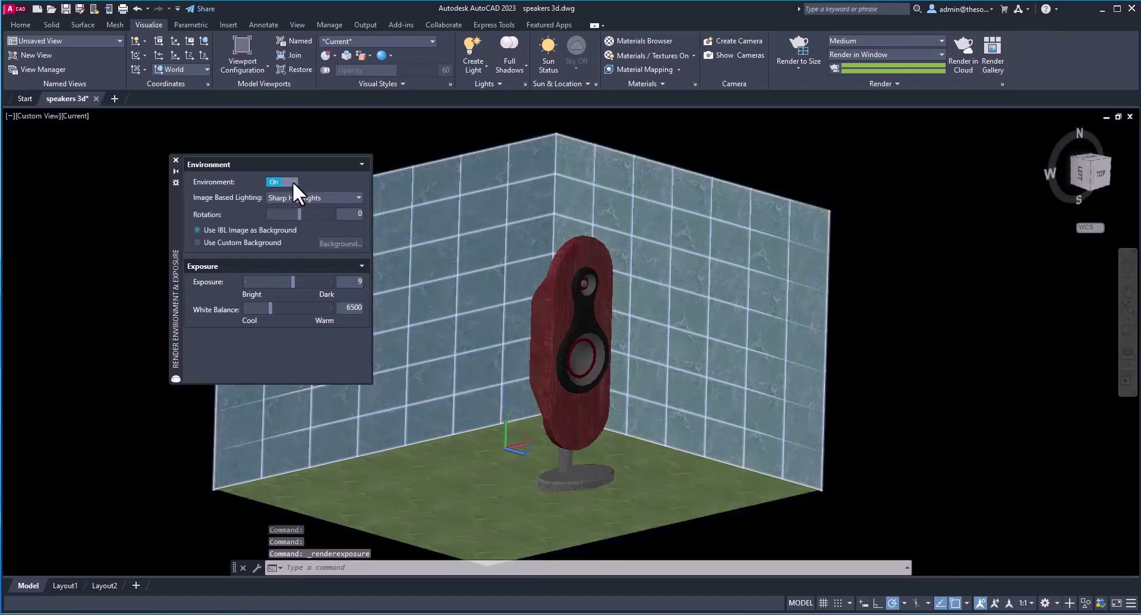
left_click(342, 197)
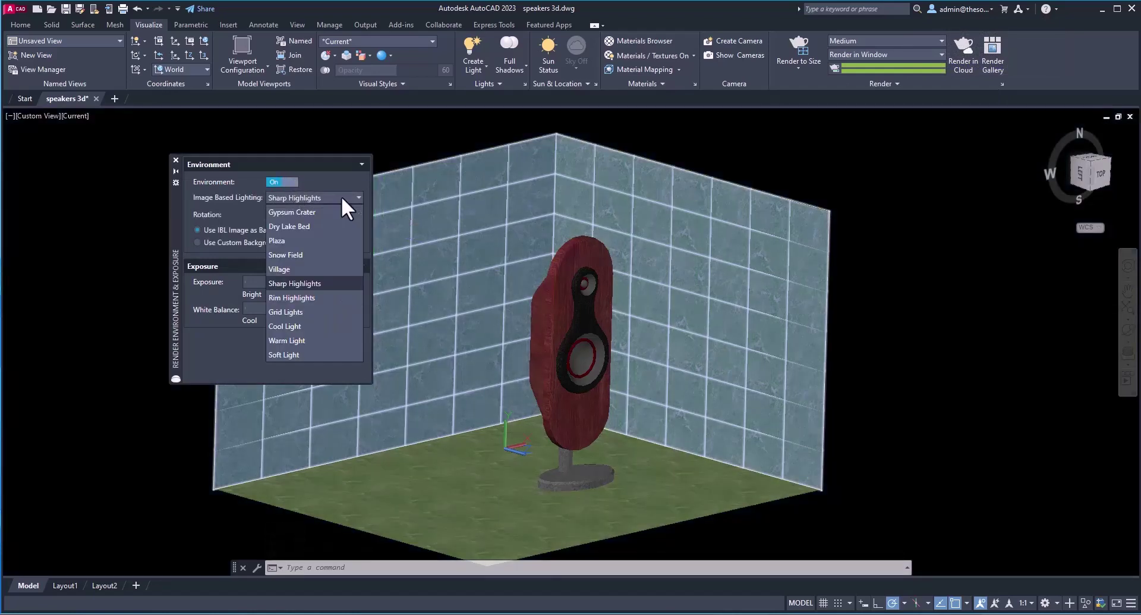
left_click(329, 281)
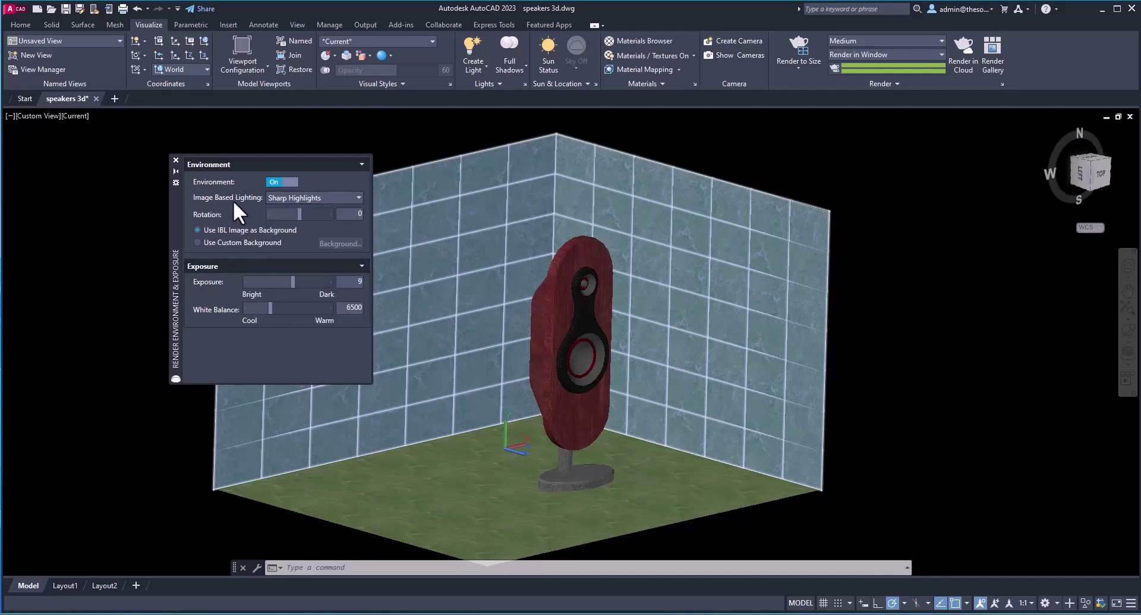
left_click(176, 160)
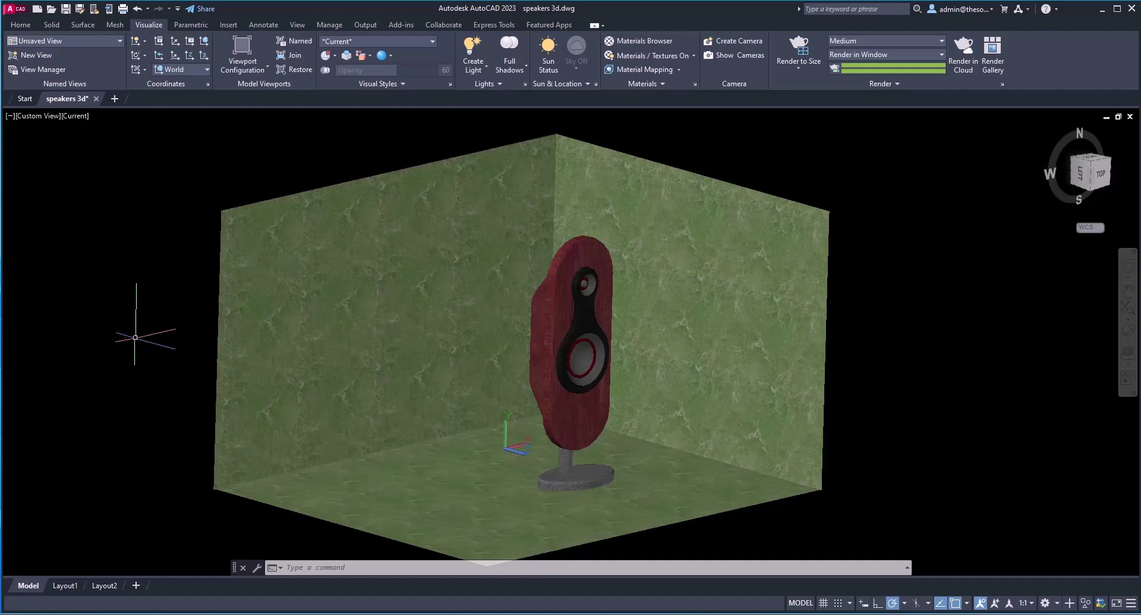
Render a closer, slightly orbited view of the speaker with the Medium preset, then review the image and close it.
scroll(535, 428, "up", 5)
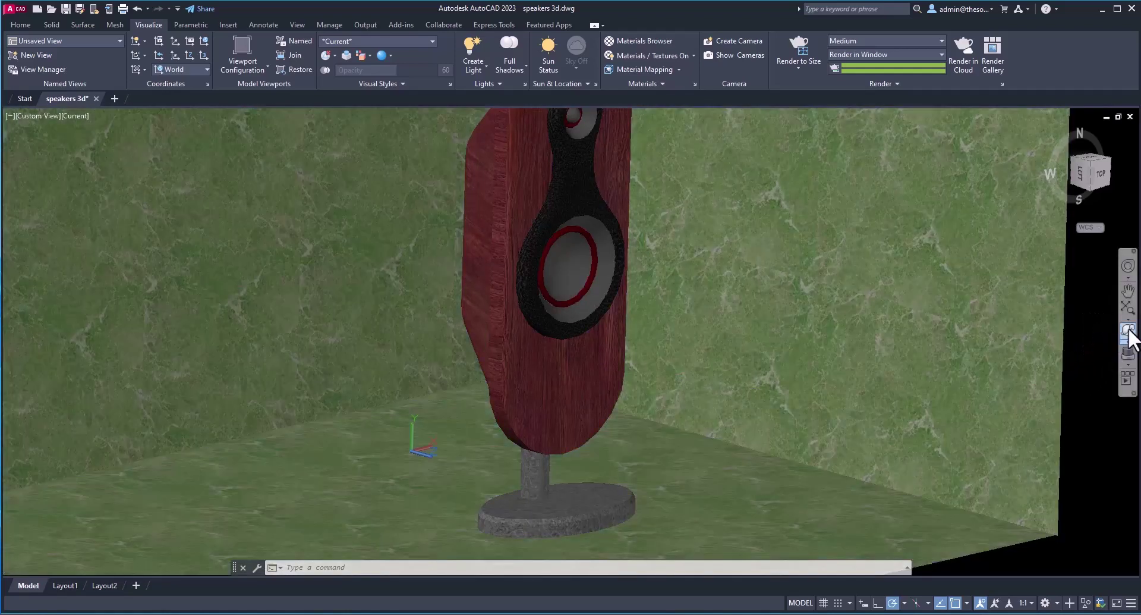
left_click(1129, 331)
mouse_move(483, 332)
left_mouse_down()
mouse_move(456, 339)
mouse_move(469, 334)
left_mouse_up()
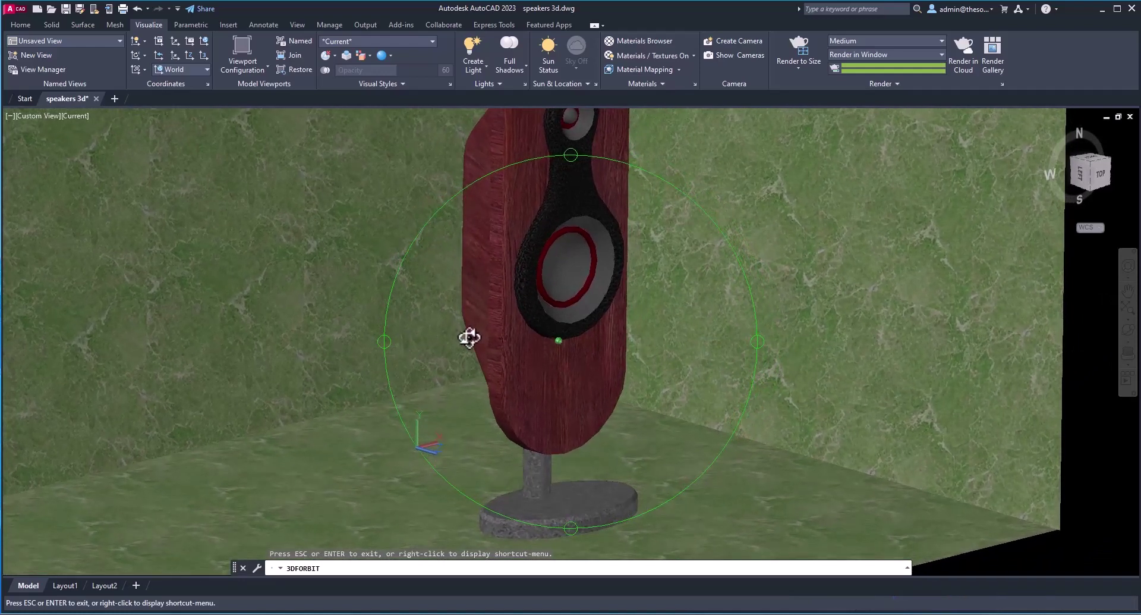
middle_click_drag(604, 351, 762, 413)
key("Escape")
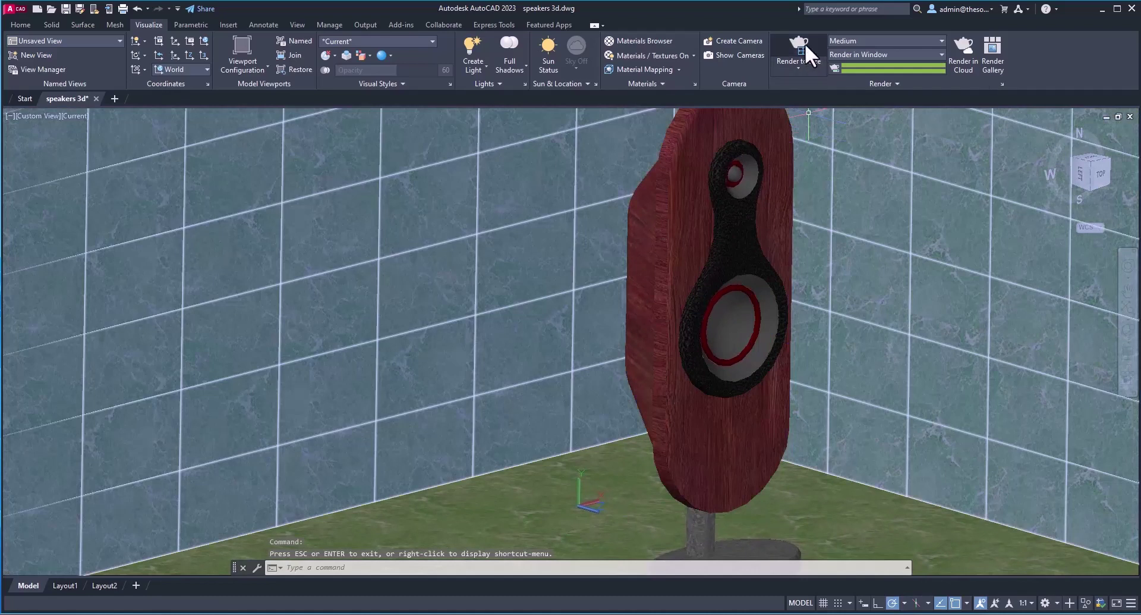
left_click(805, 43)
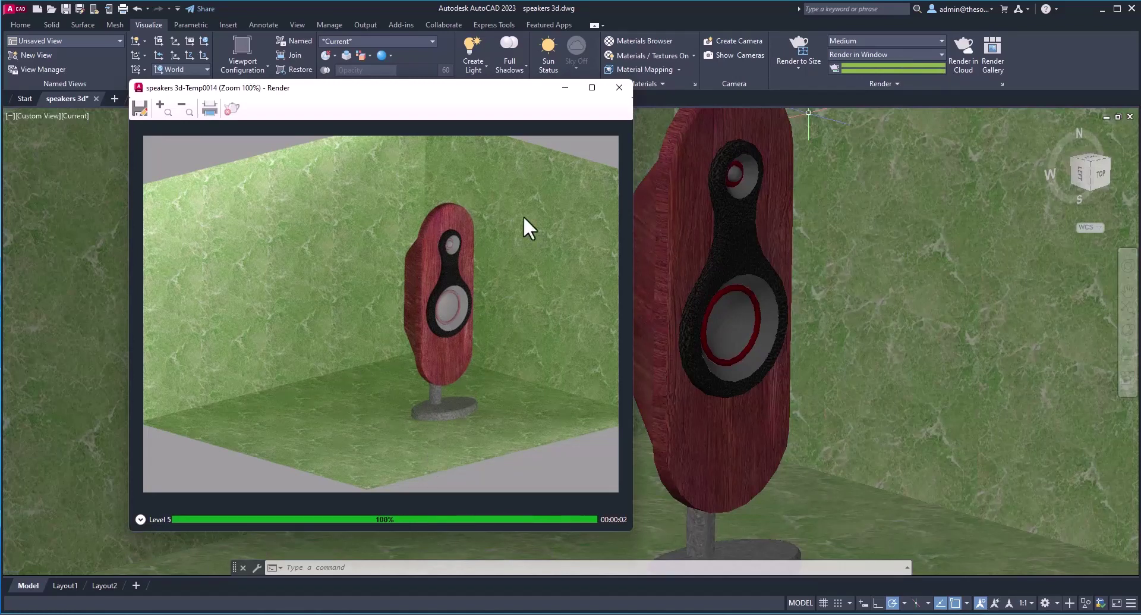
left_click(619, 87)
Set the render preset to High and start a close-up render of the speaker, cancelling it before completion and closing its window.
scroll(727, 346, "up", 3)
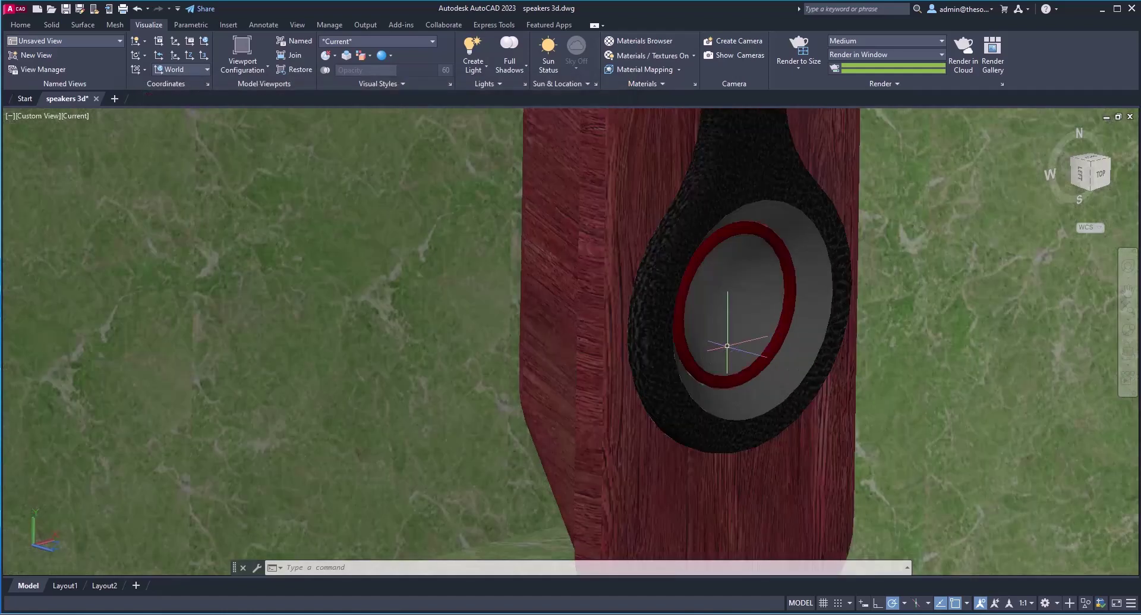
middle_click_drag(669, 280, 621, 295)
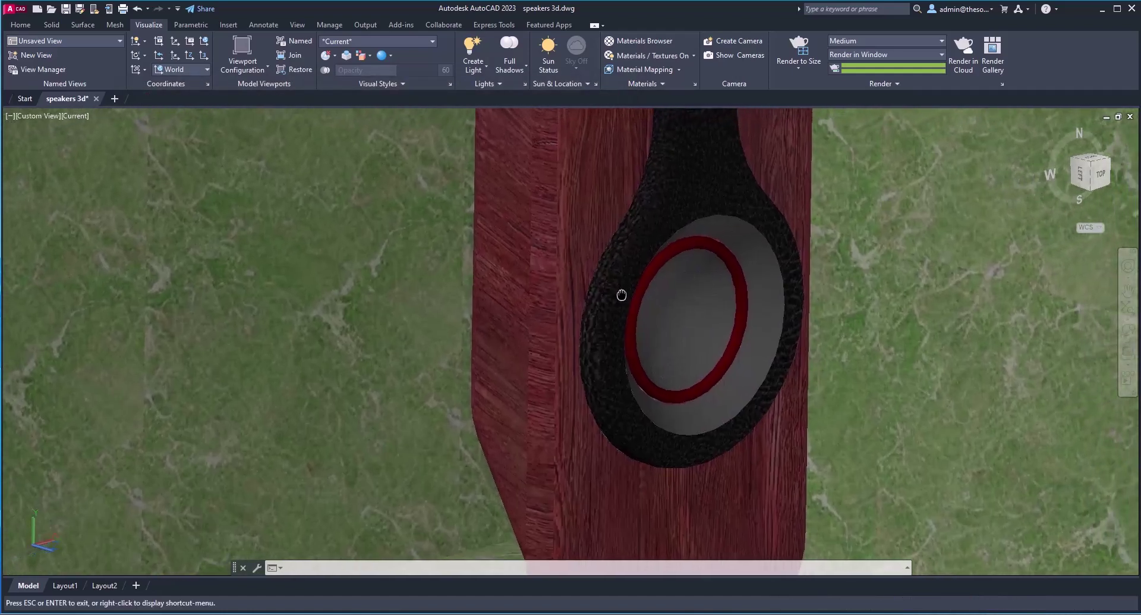
left_click(850, 40)
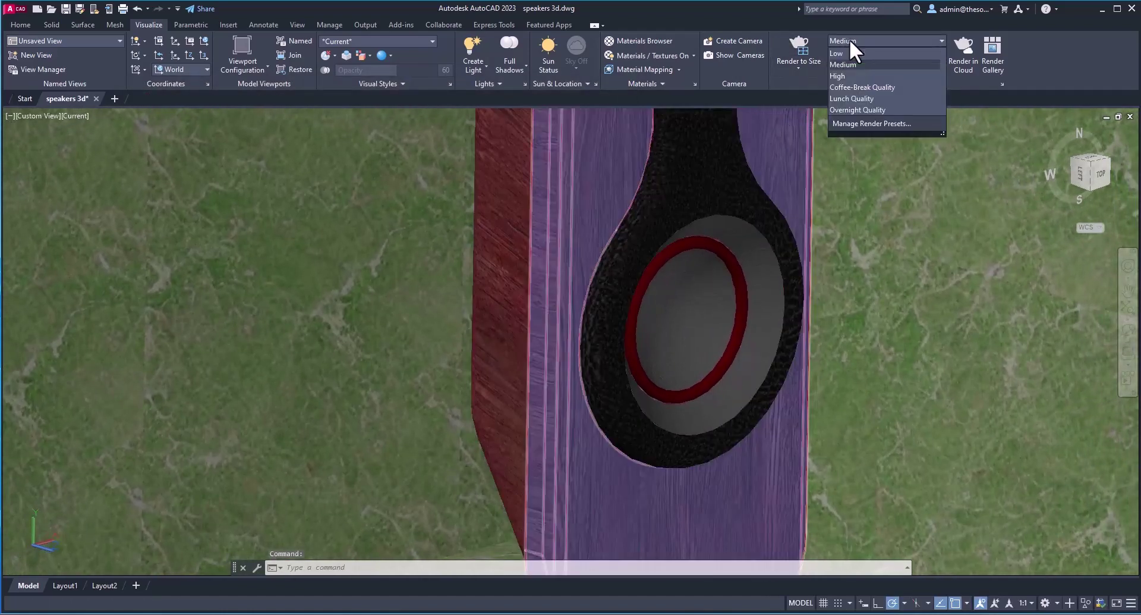
left_click(861, 76)
left_click(796, 47)
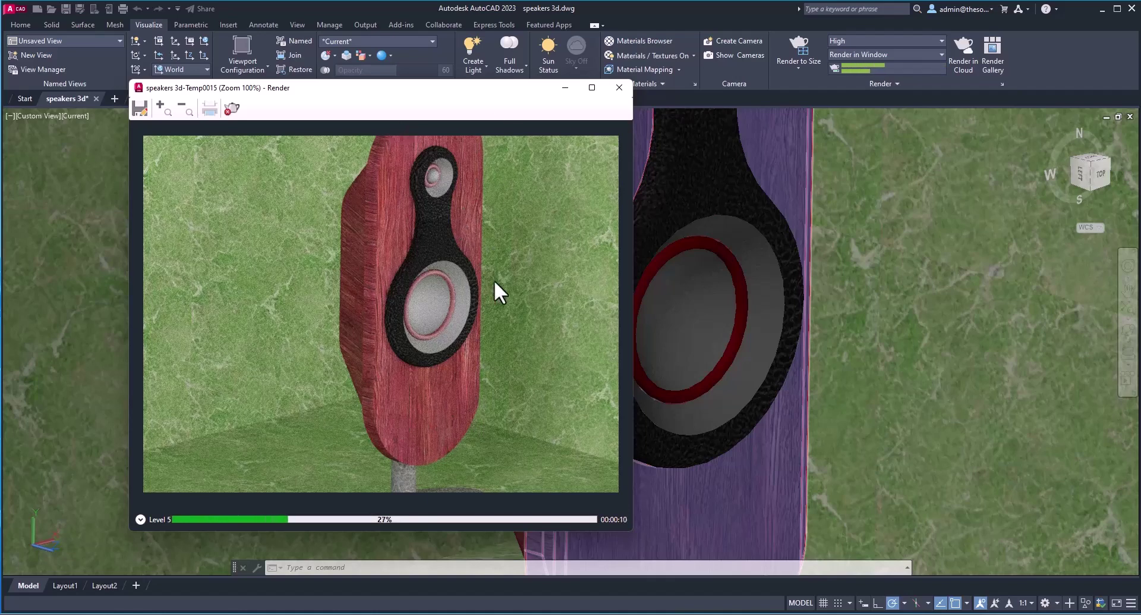
left_click(232, 110)
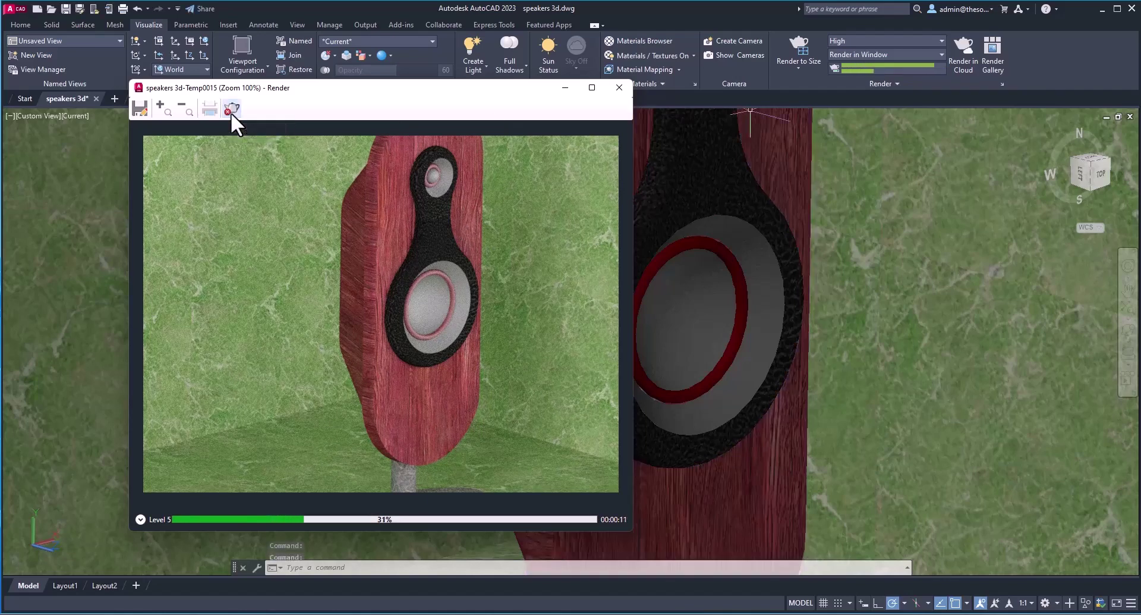
left_click(619, 87)
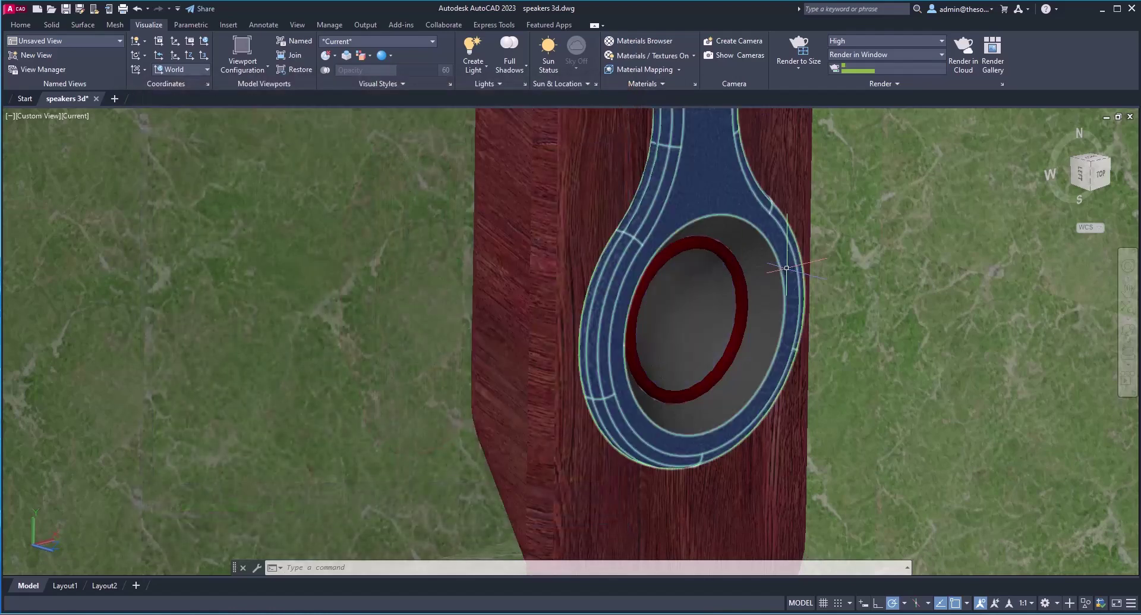
Reframe the view around the speaker and the room corner, and render it in a window with the High preset.
left_click(691, 244)
scroll(691, 243, "down", 6)
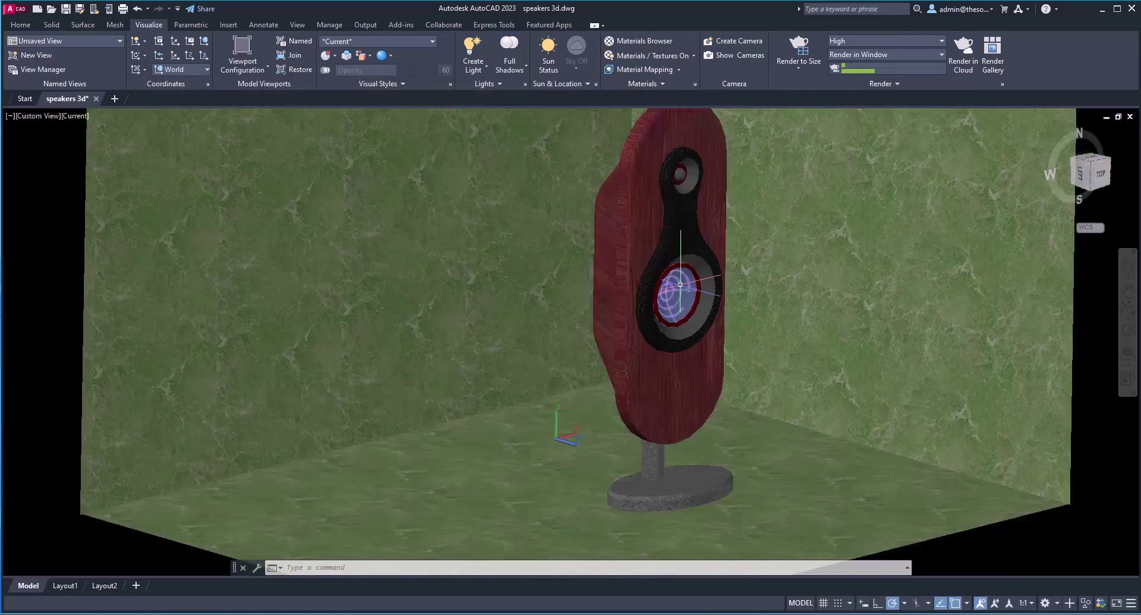
middle_click_drag(681, 284, 640, 330)
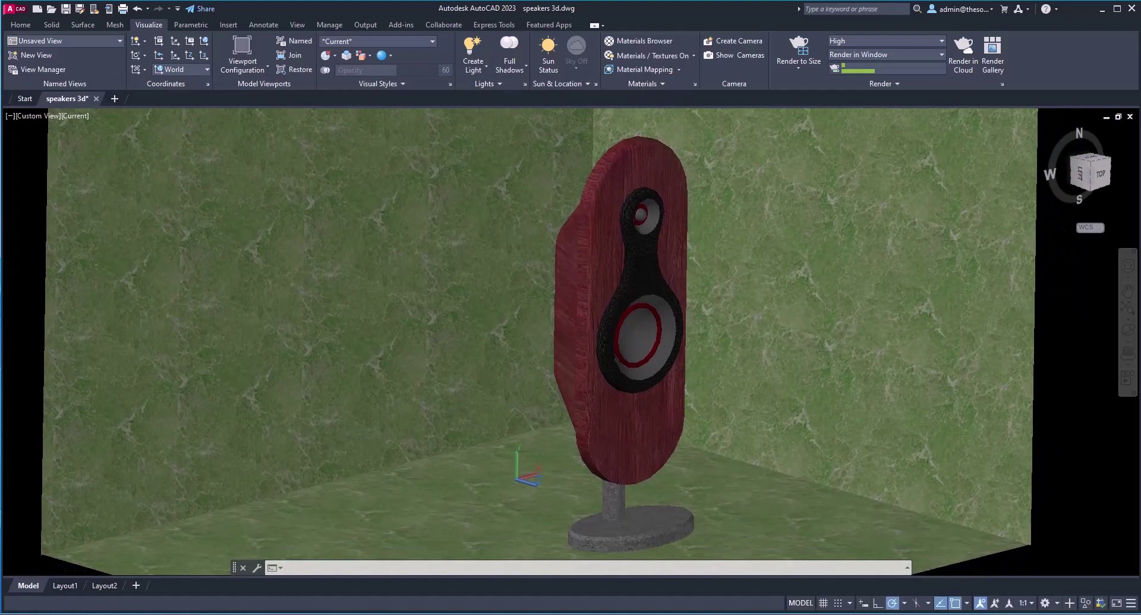
scroll(640, 330, "up", 3)
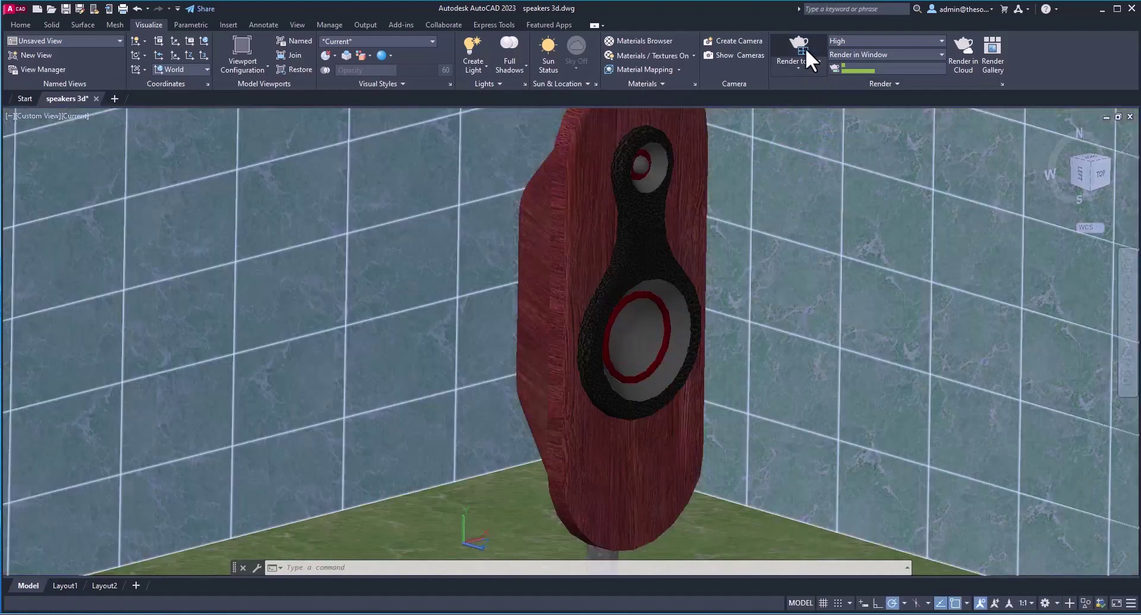
left_click(801, 47)
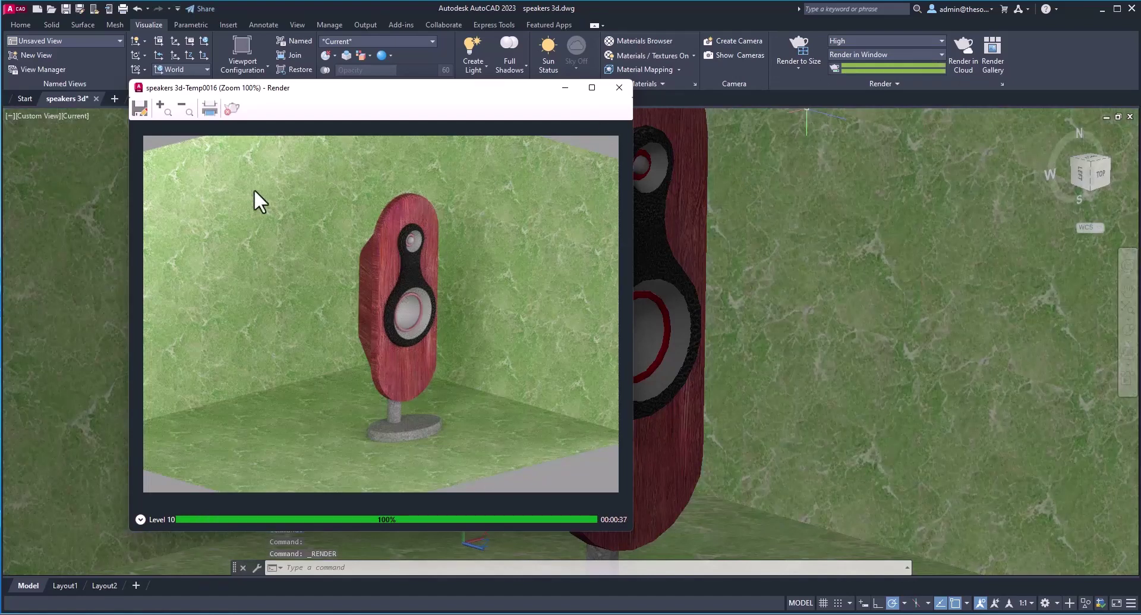
Save the finished render in the Downloads folder as a PNG named Final rendering1 and close the render window.
left_click(141, 108)
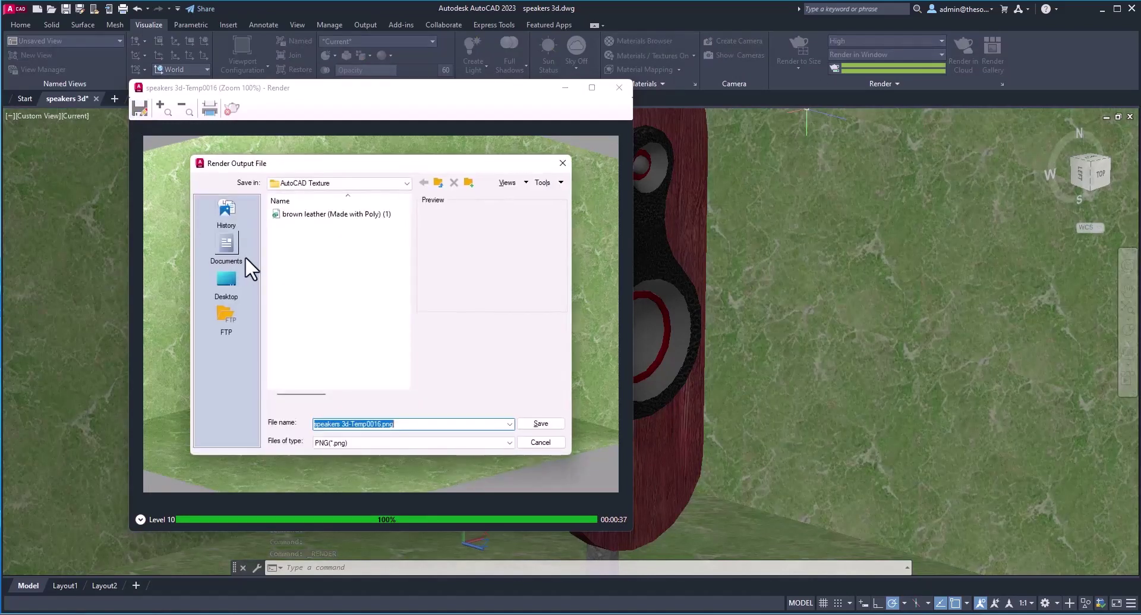
left_click(342, 183)
left_click(322, 203)
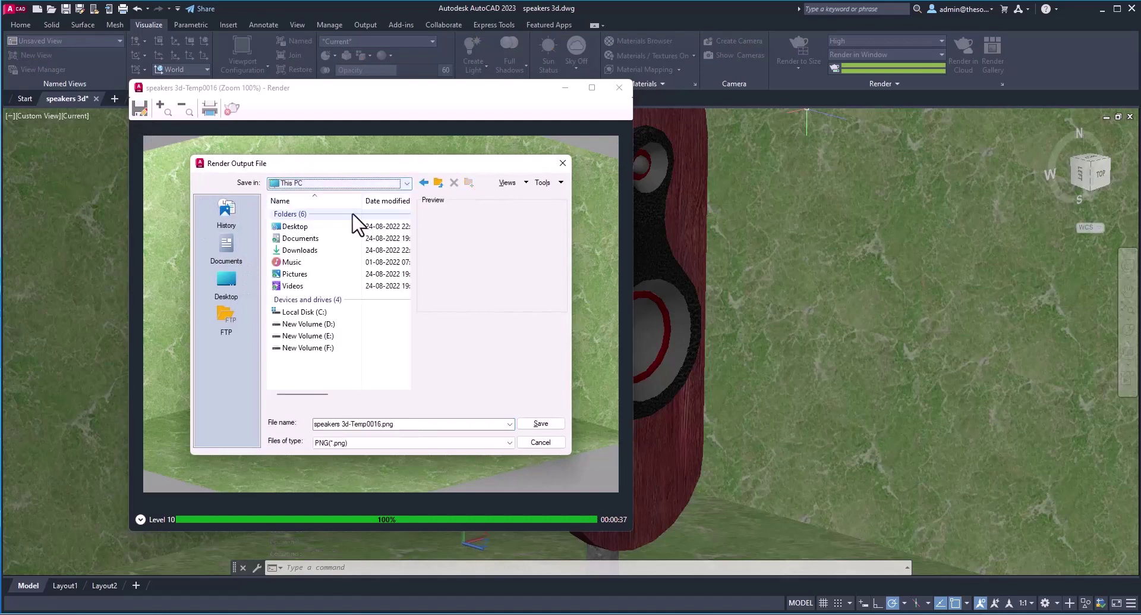
double_click(300, 249)
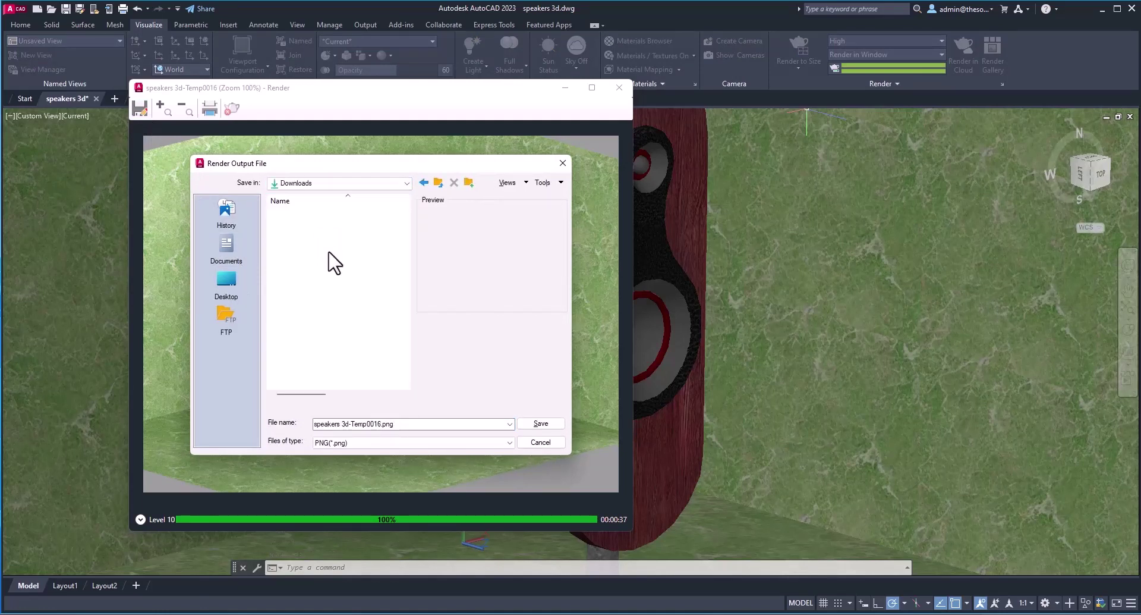
left_click(408, 424)
type("Final rendering1")
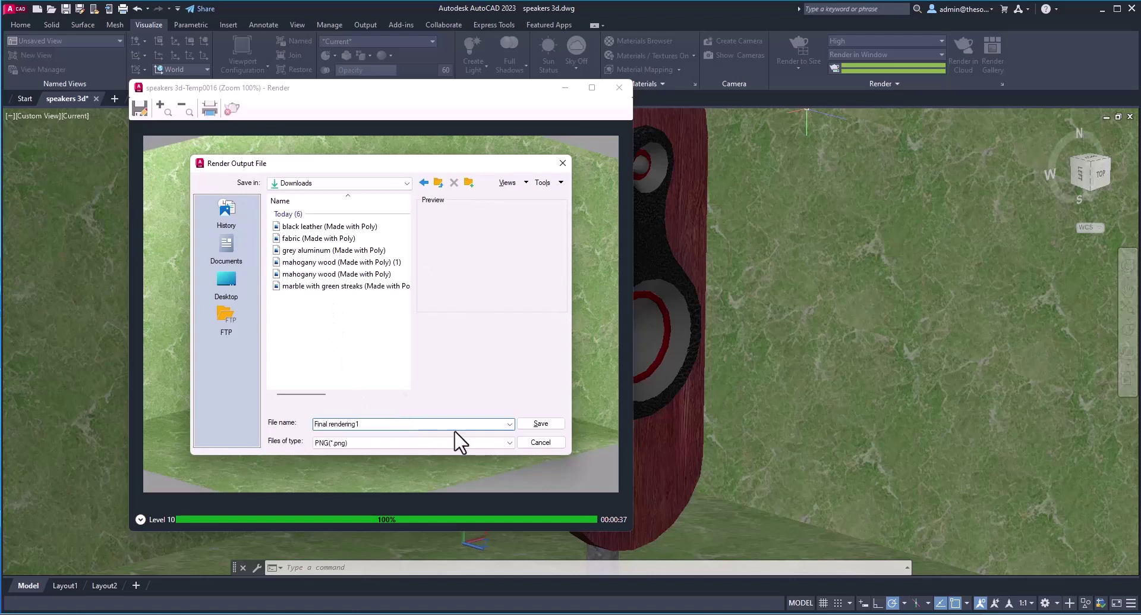
left_click(540, 425)
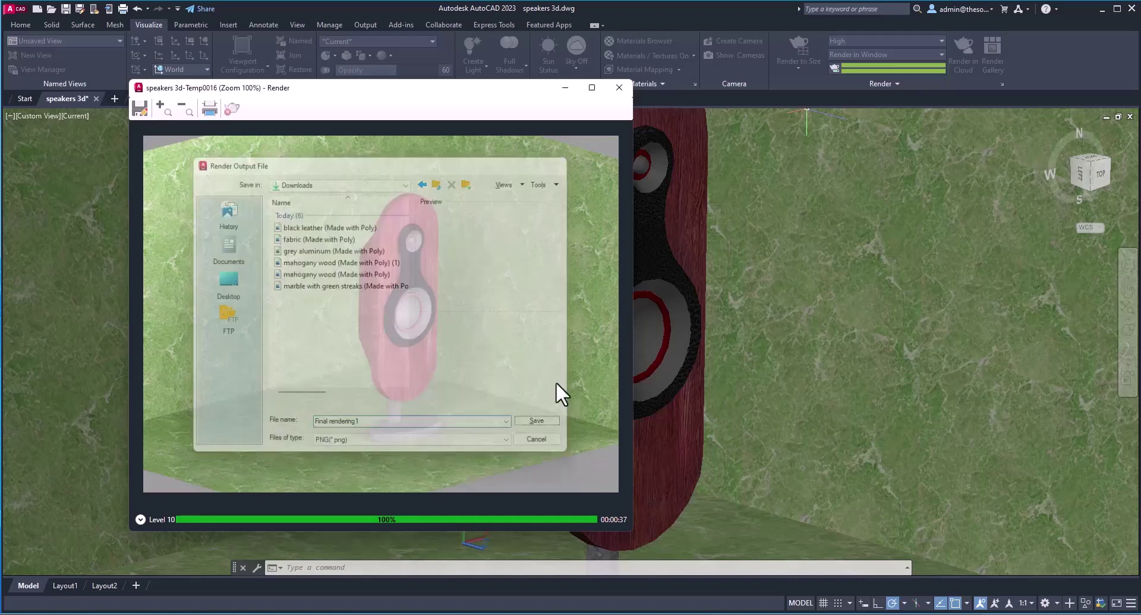
left_click(348, 378)
left_click(620, 88)
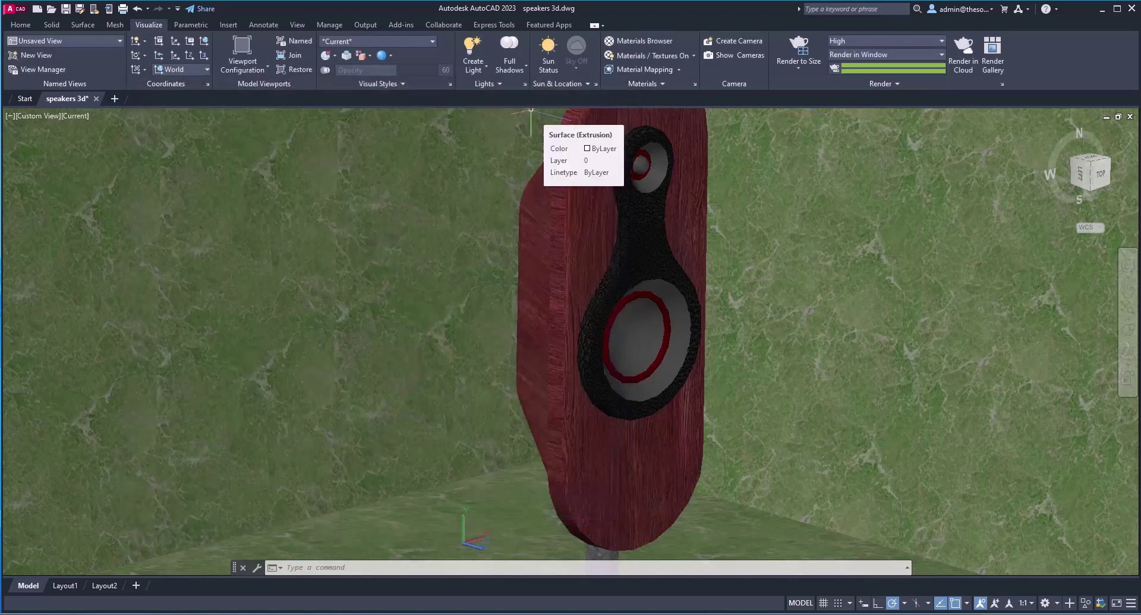